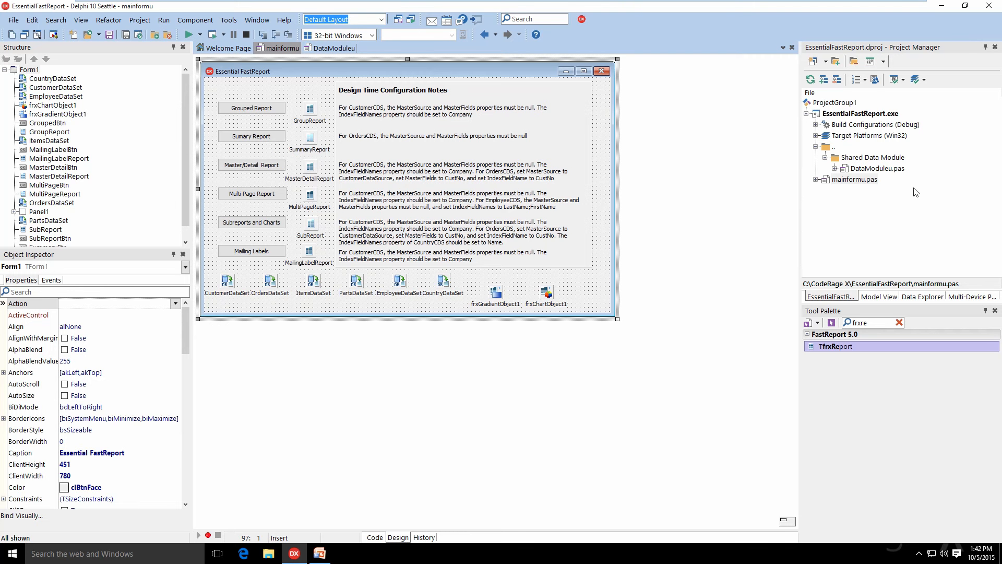
Inspect the properties of the CustomerCDS, OrdersCDS and CustomerDataSource components in the shared data module
{"action": "left_click", "coordinate": [322, 49]}
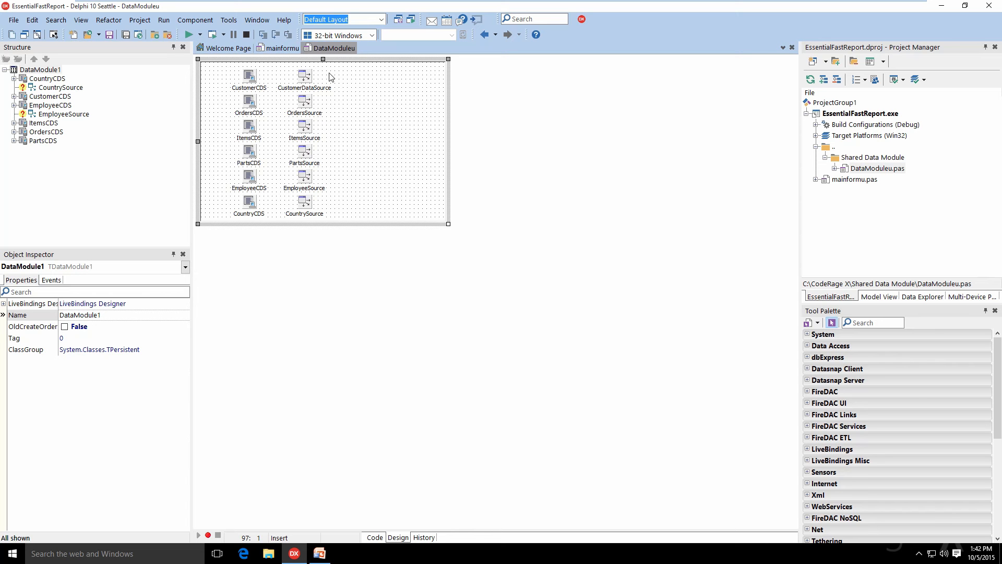
{"action": "left_click", "coordinate": [250, 75]}
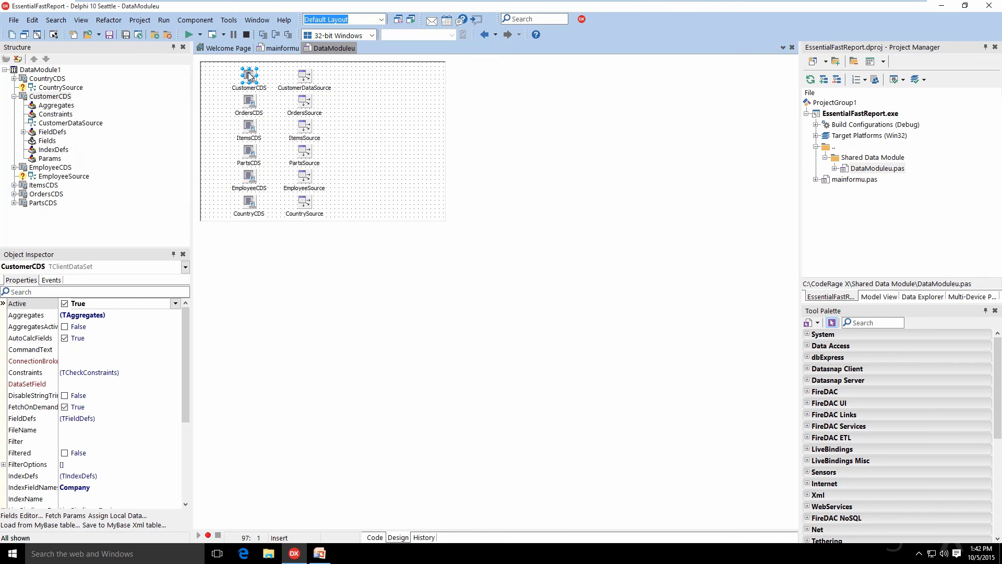
{"action": "left_click", "coordinate": [249, 98]}
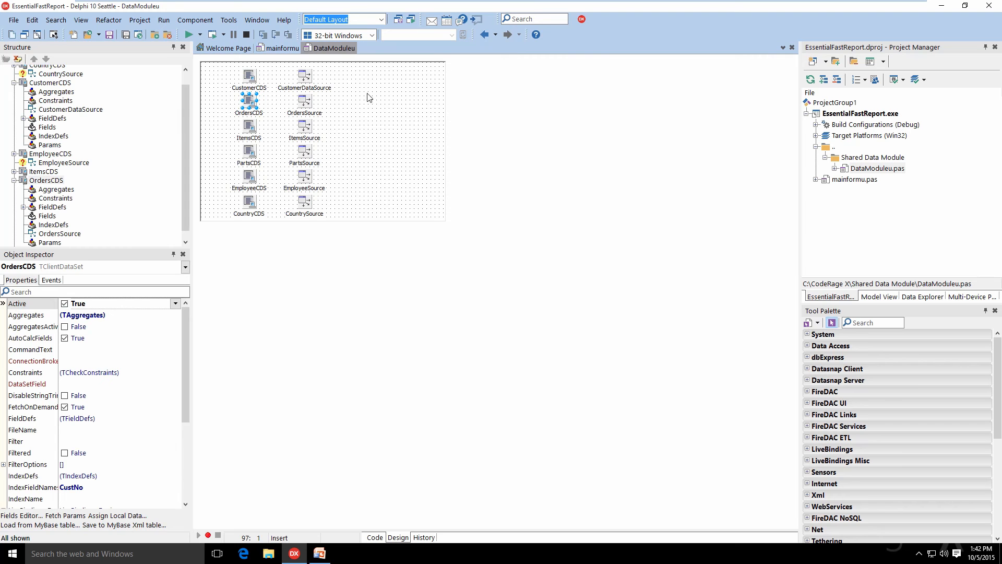
{"action": "left_click", "coordinate": [303, 76]}
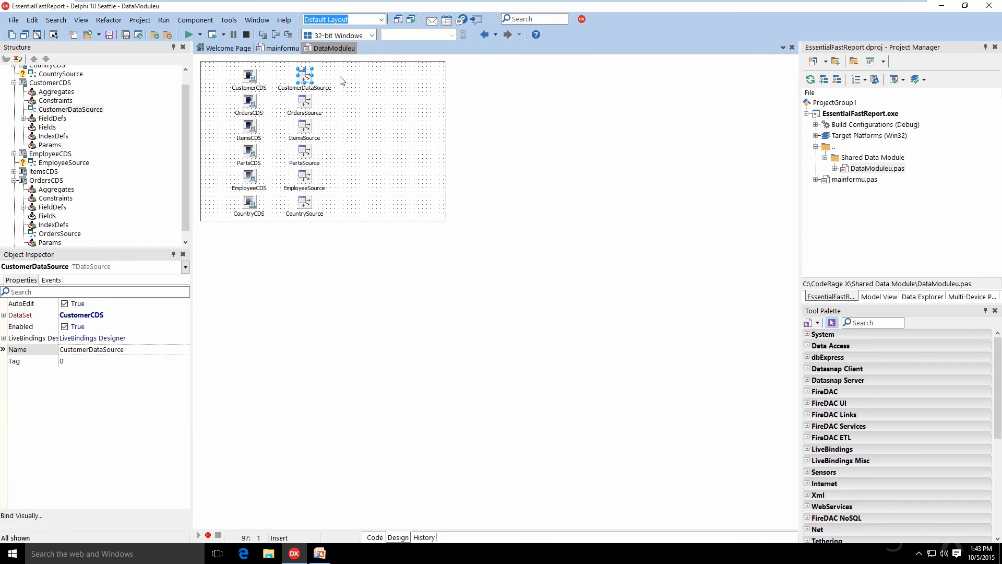
Add a TfrxReport component to the main form and place it beside frxChartObject1 at the form's lower edge
{"action": "left_click", "coordinate": [280, 48]}
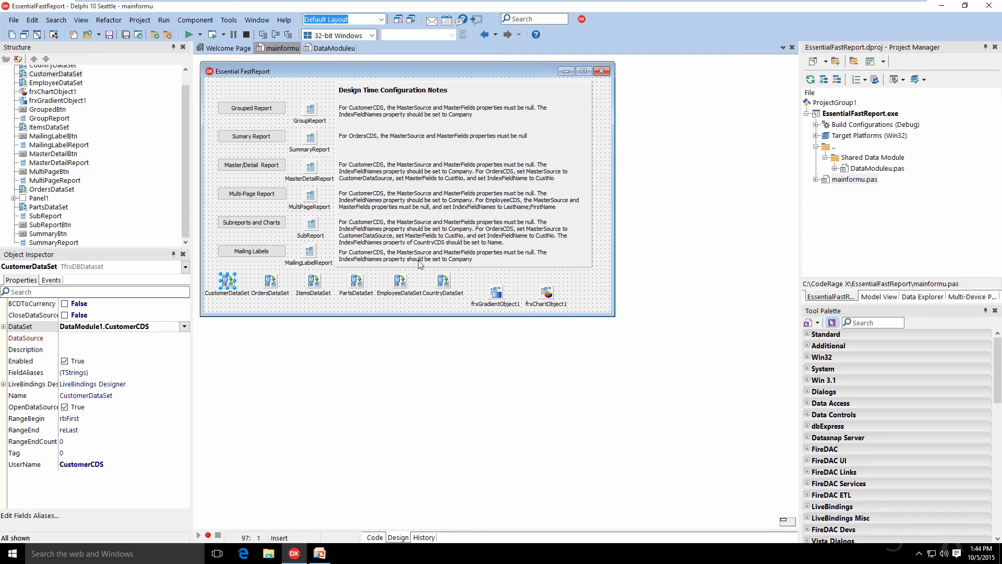
{"action": "left_click", "coordinate": [866, 323]}
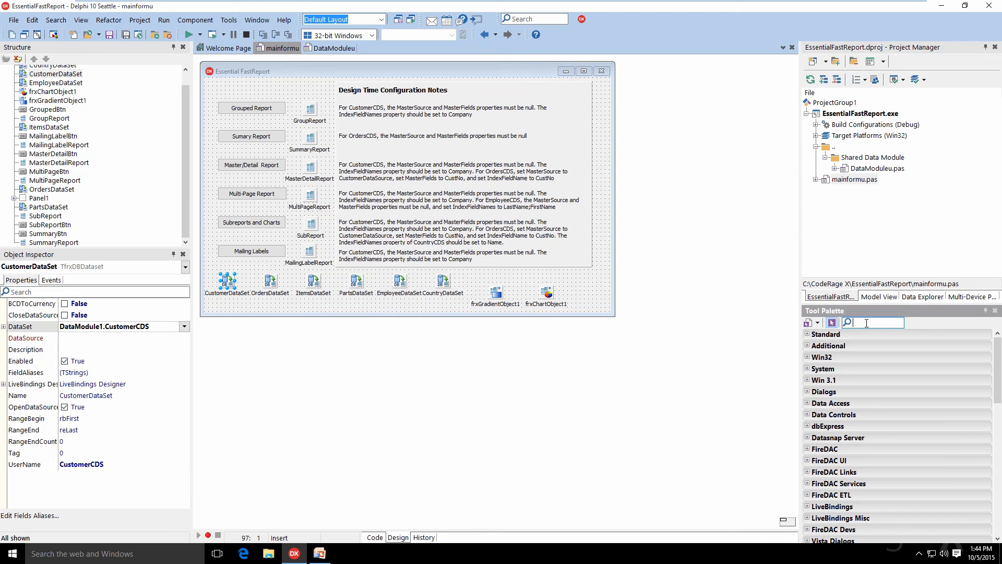
{"action": "type", "text": "frxreport"}
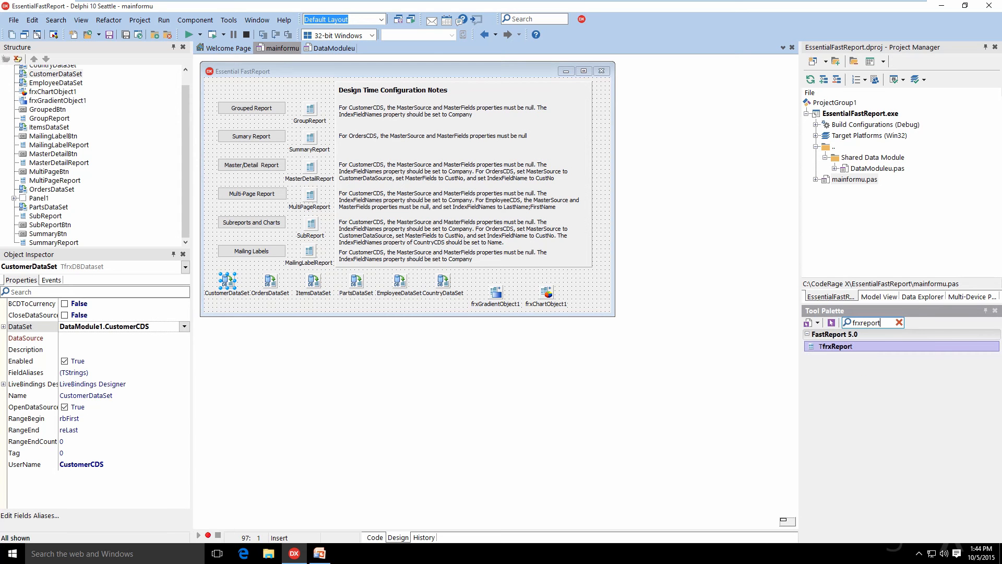
{"action": "key", "text": "Return"}
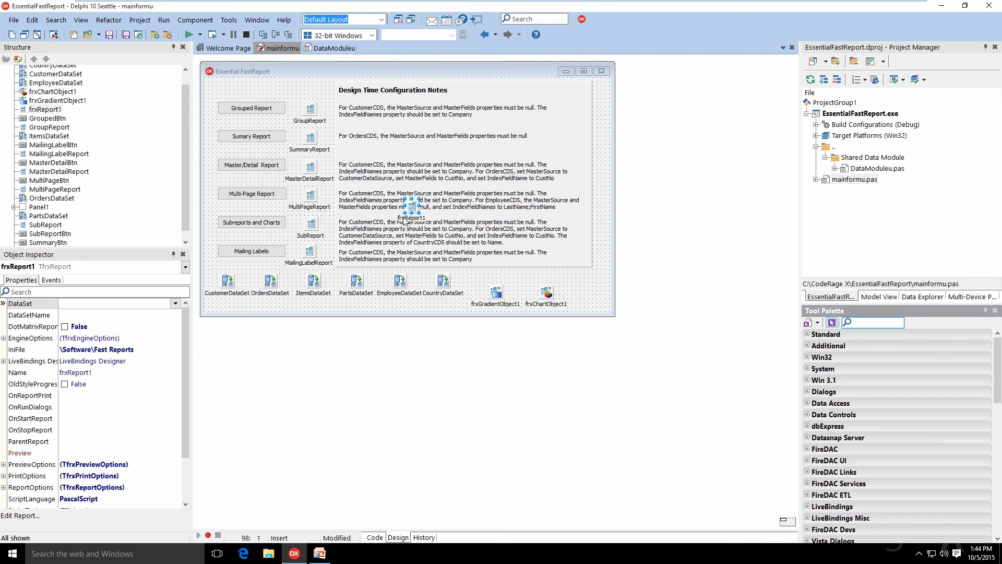
{"action": "left_click_drag", "start_coordinate": [412, 207], "coordinate": [585, 283]}
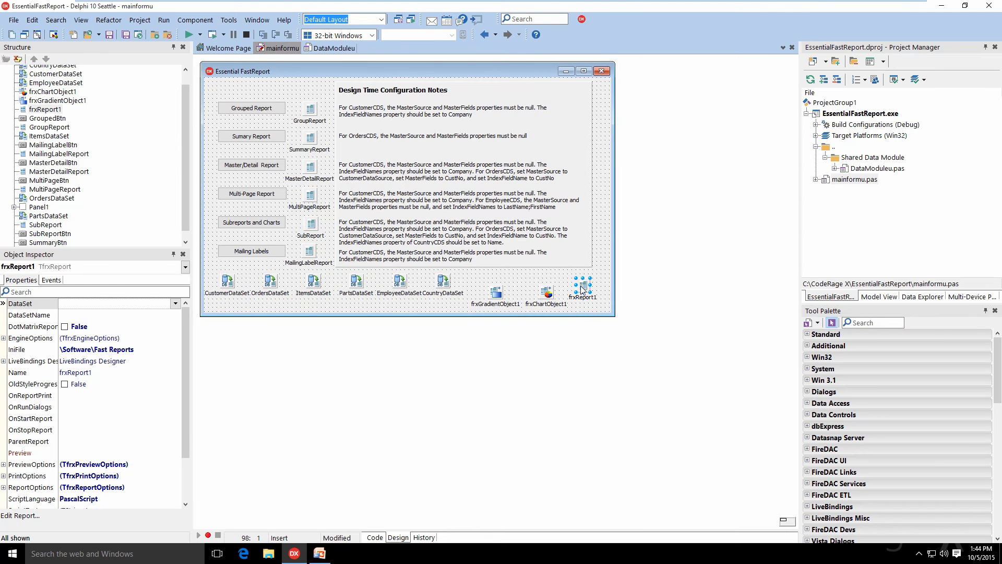
Open the new report component in the report designer and add the CustomerCDS dataset to the report
{"action": "double_click", "coordinate": [584, 290]}
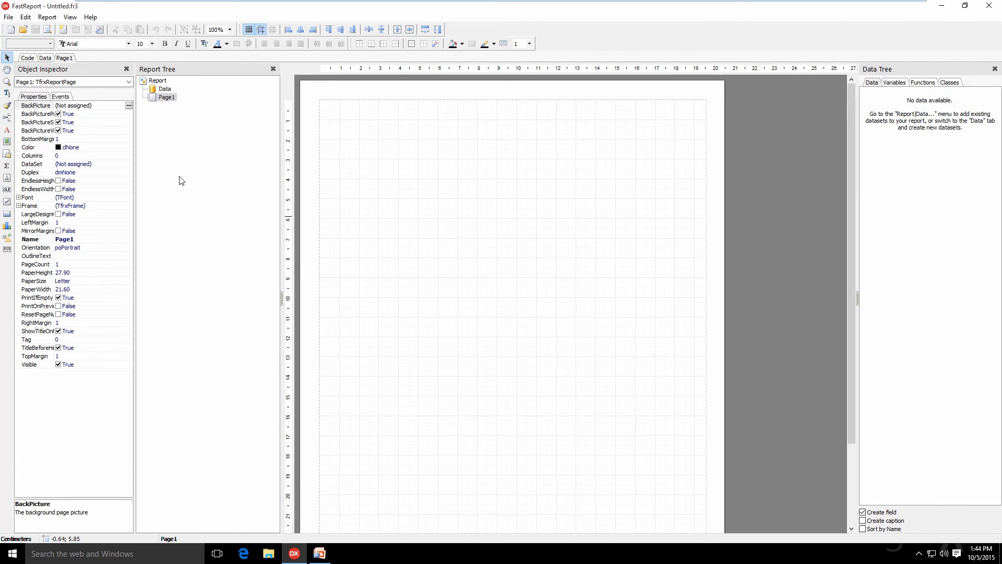
{"action": "left_click", "coordinate": [51, 19]}
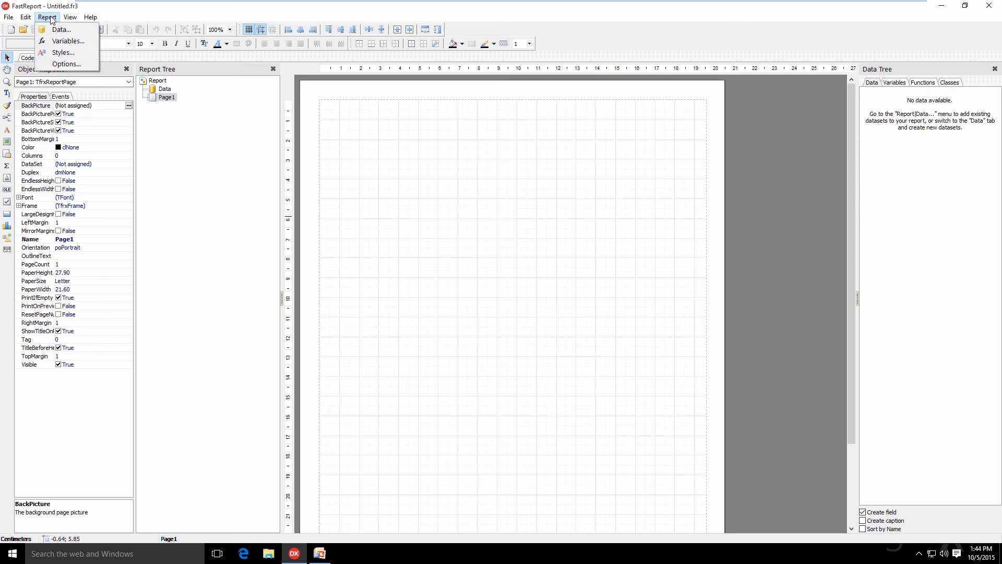
{"action": "left_click", "coordinate": [75, 30]}
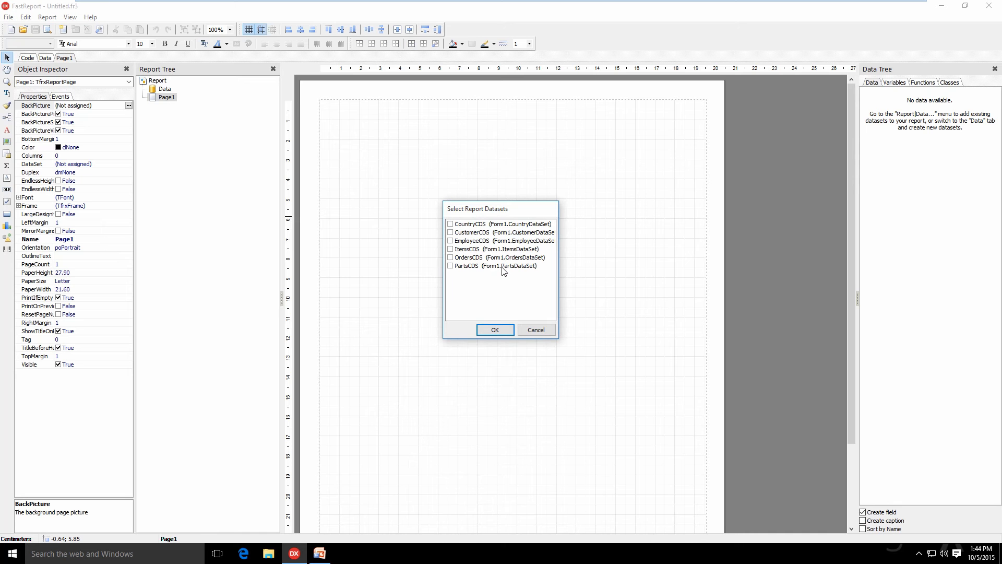
{"action": "left_click", "coordinate": [449, 233]}
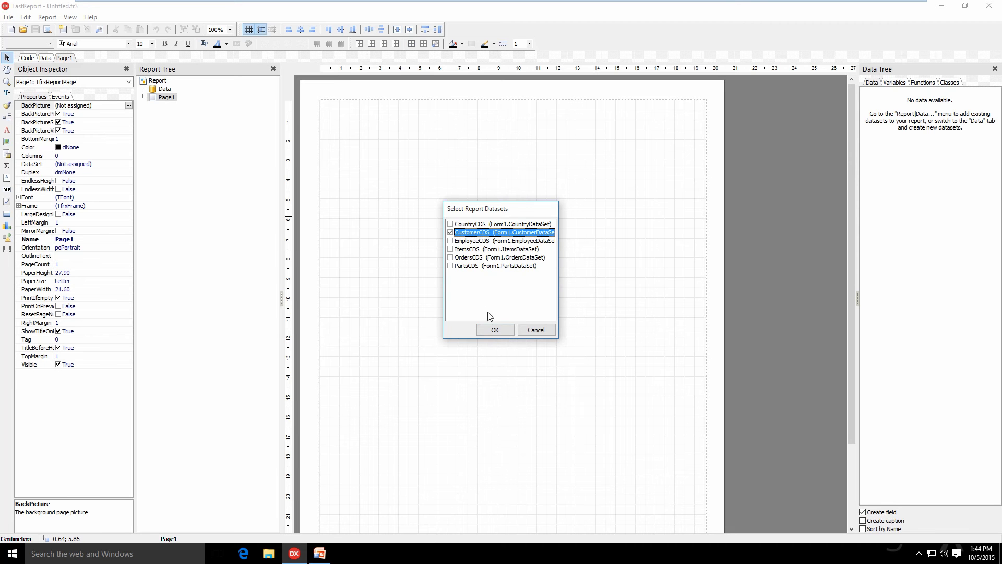
{"action": "left_click", "coordinate": [495, 330]}
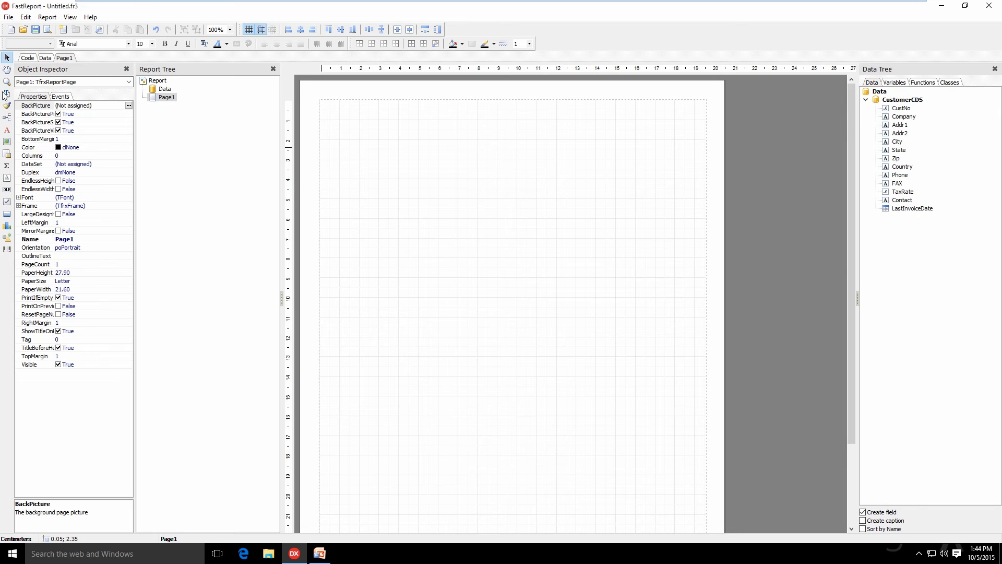
Insert a Master Data band bound to CustomerCDS on the report page and enlarge its height to about 0.9 cm
{"action": "left_click", "coordinate": [6, 117]}
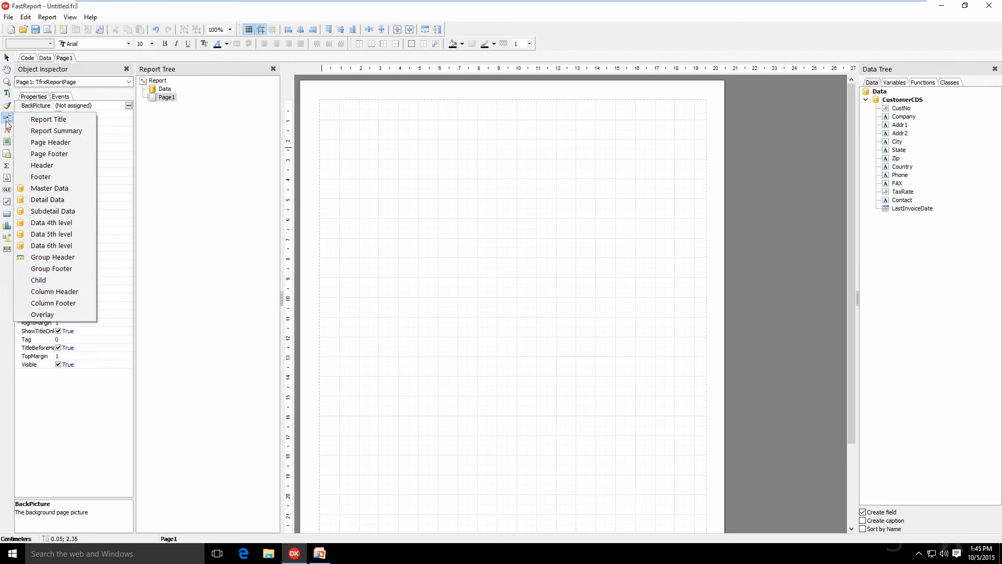
{"action": "left_click", "coordinate": [51, 187]}
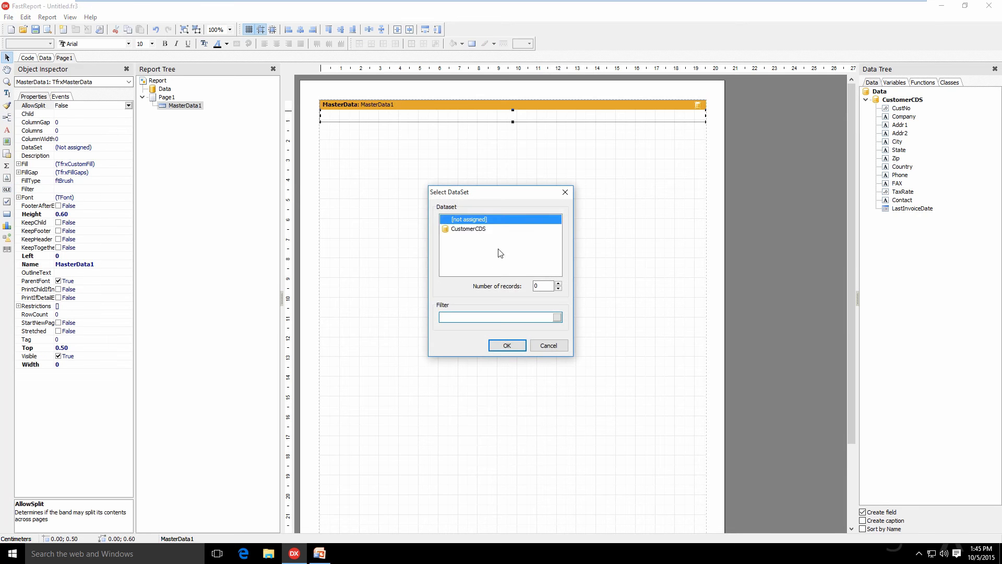
{"action": "left_click", "coordinate": [465, 229]}
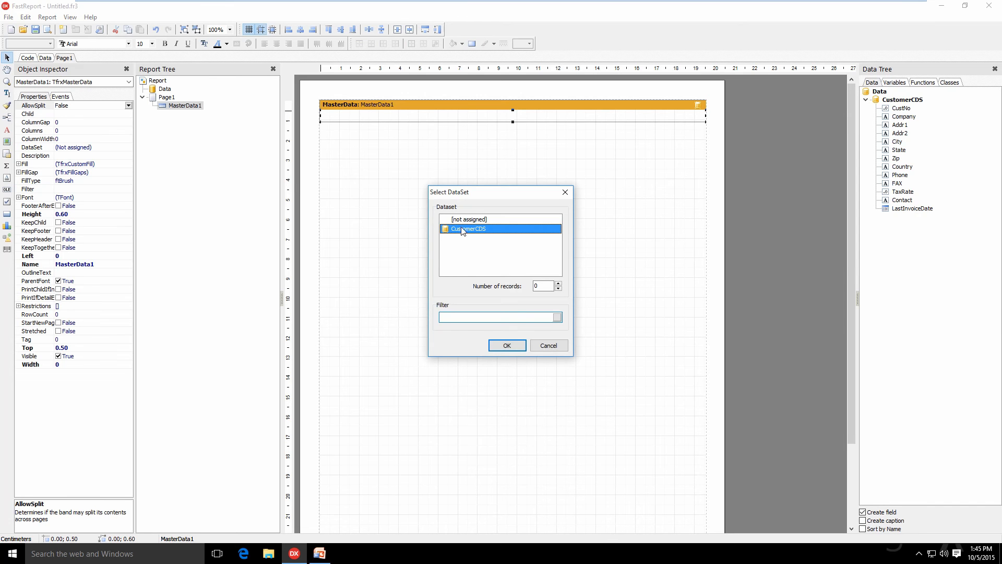
{"action": "left_click", "coordinate": [507, 344]}
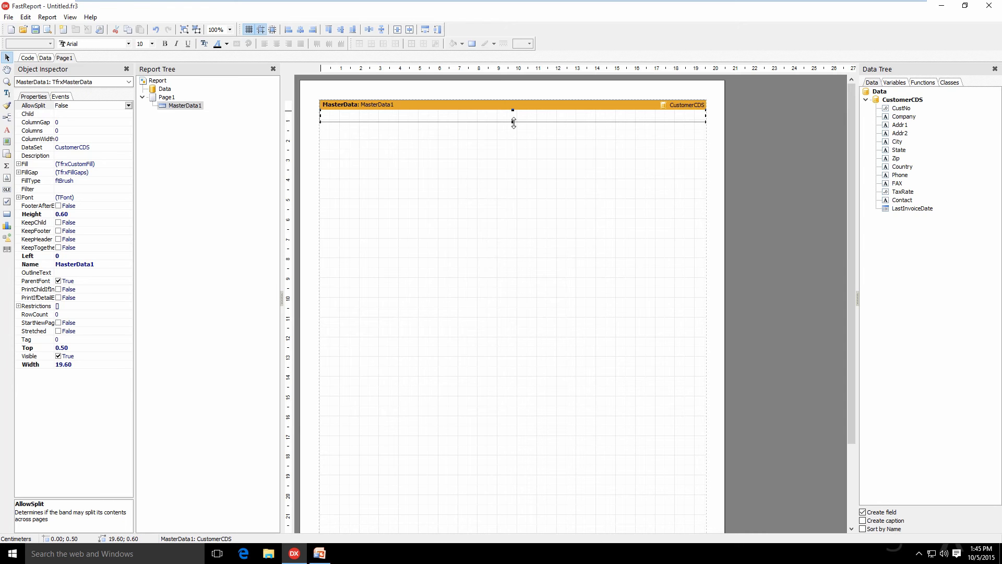
{"action": "left_click_drag", "start_coordinate": [514, 122], "coordinate": [517, 127]}
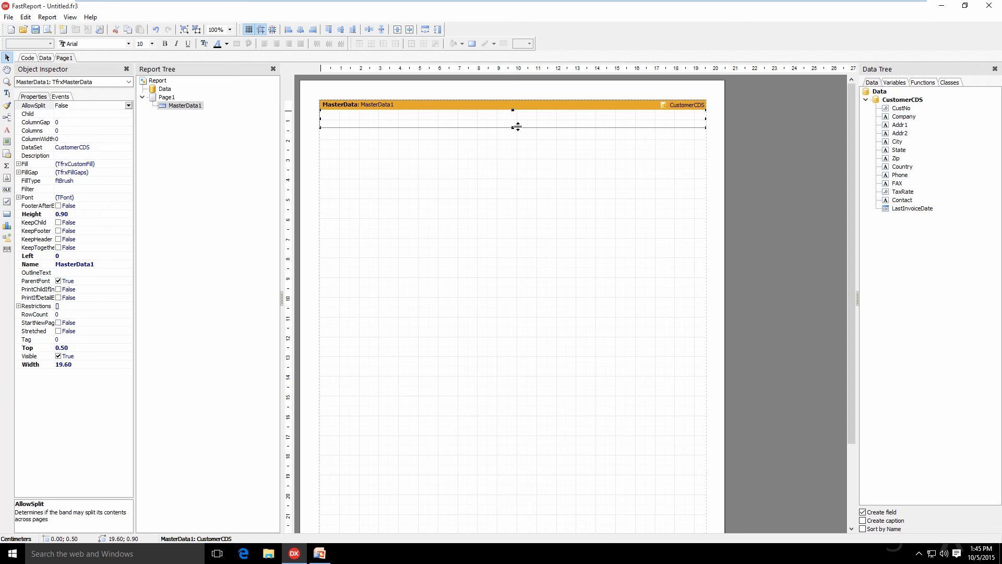
Enable caption creation for fields and place the CustNo field with its caption at the left end of the Master Data band
{"action": "left_click", "coordinate": [862, 520]}
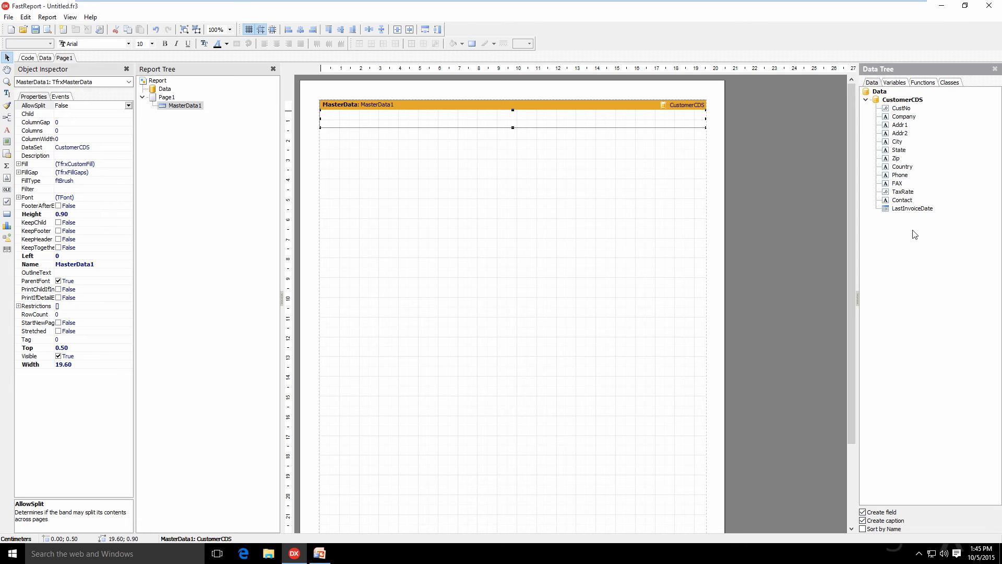
{"action": "left_click_drag", "start_coordinate": [901, 108], "coordinate": [486, 136]}
{"action": "left_click_drag", "start_coordinate": [331, 116], "coordinate": [329, 121]}
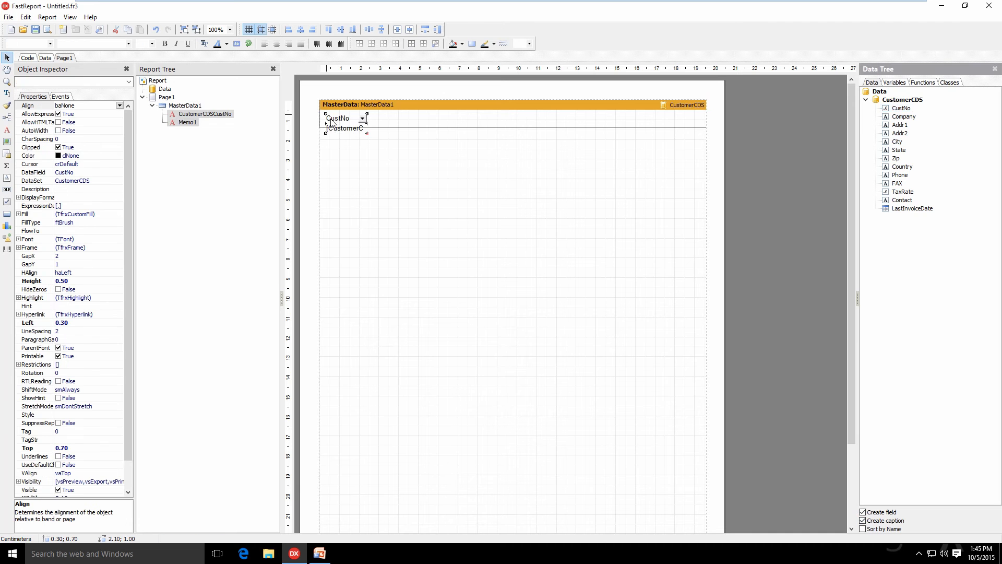
Place the Company field with its caption beside CustNo, aligned in the same rows, and resize the band to about 1.6 cm high
{"action": "left_click_drag", "start_coordinate": [893, 117], "coordinate": [380, 129]}
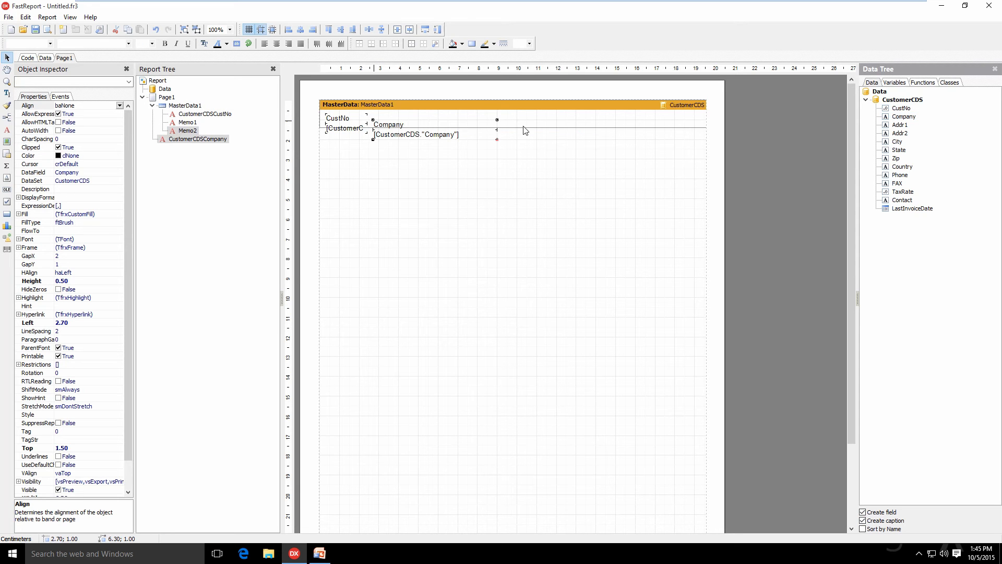
{"action": "left_click_drag", "start_coordinate": [521, 126], "coordinate": [526, 140]}
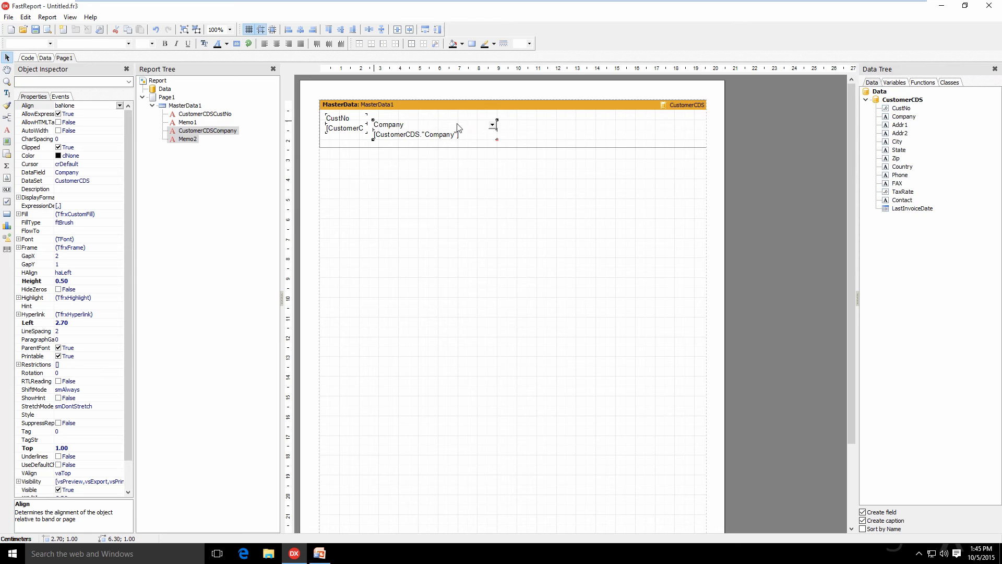
{"action": "left_click_drag", "start_coordinate": [464, 125], "coordinate": [465, 116]}
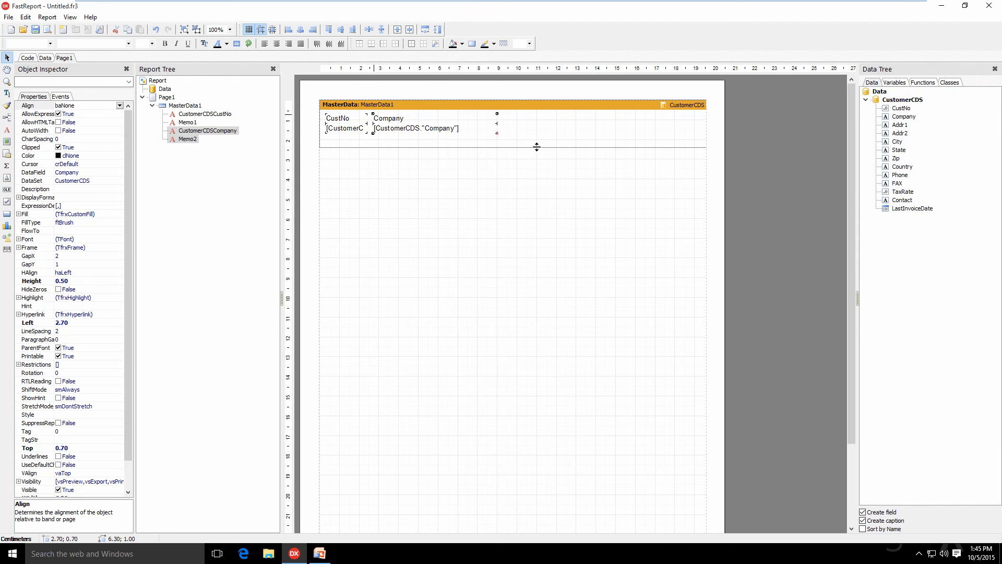
{"action": "left_click_drag", "start_coordinate": [537, 147], "coordinate": [537, 140]}
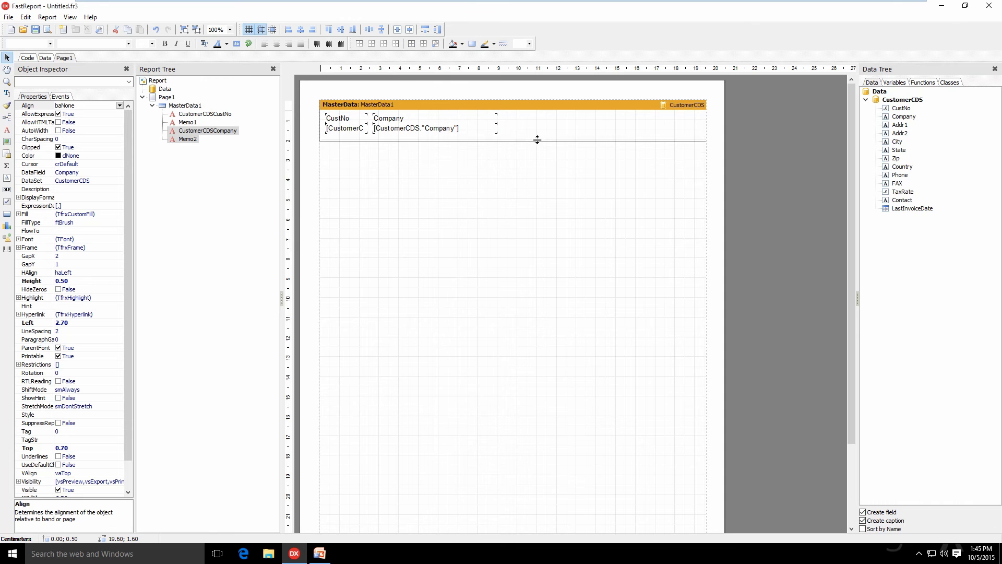
Preview the customer report and return to the page design
{"action": "left_click", "coordinate": [48, 30]}
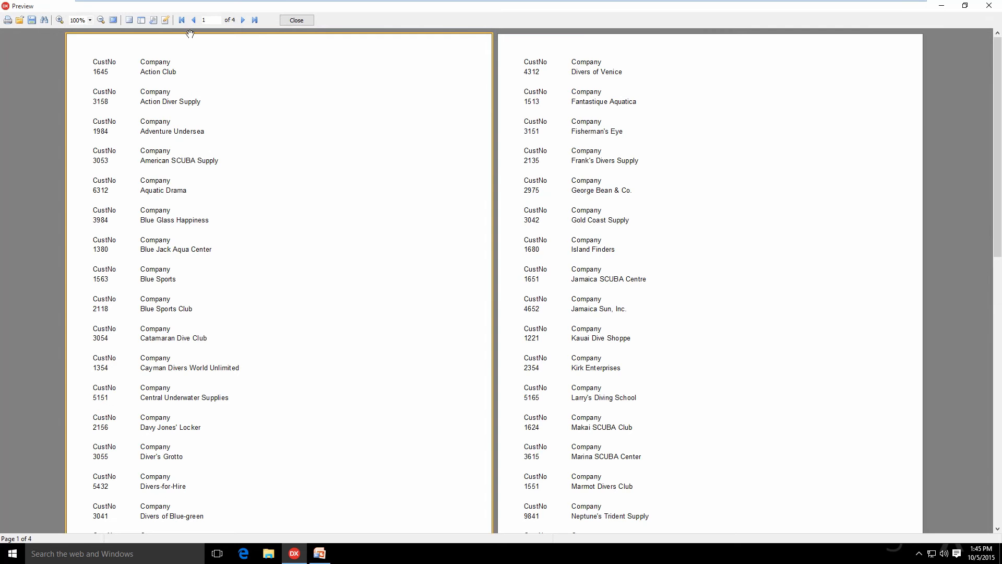
{"action": "left_click", "coordinate": [302, 20]}
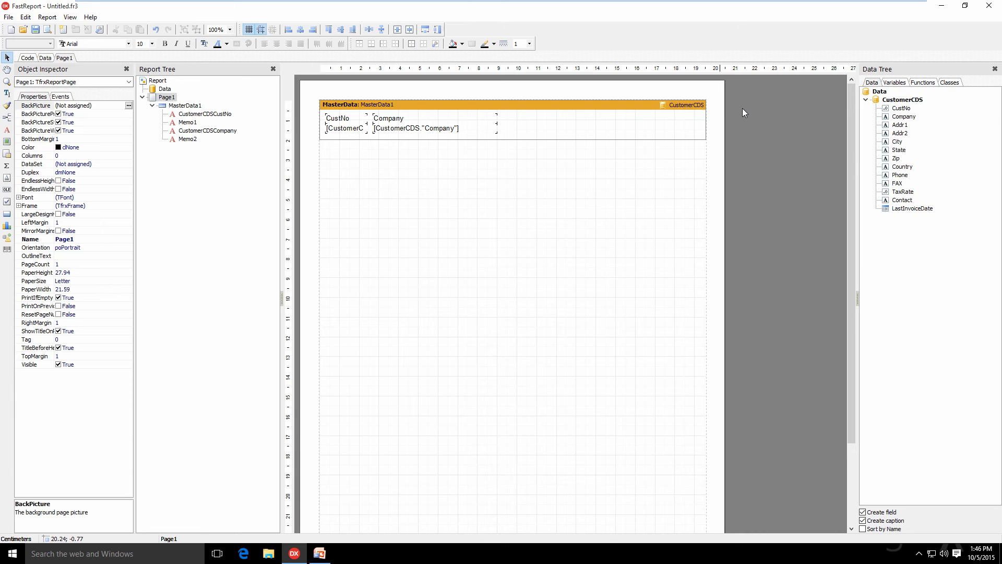
Inspect the text of the Company caption in the memo editor and dismiss the editor
{"action": "left_click", "coordinate": [532, 133]}
{"action": "left_click", "coordinate": [481, 122]}
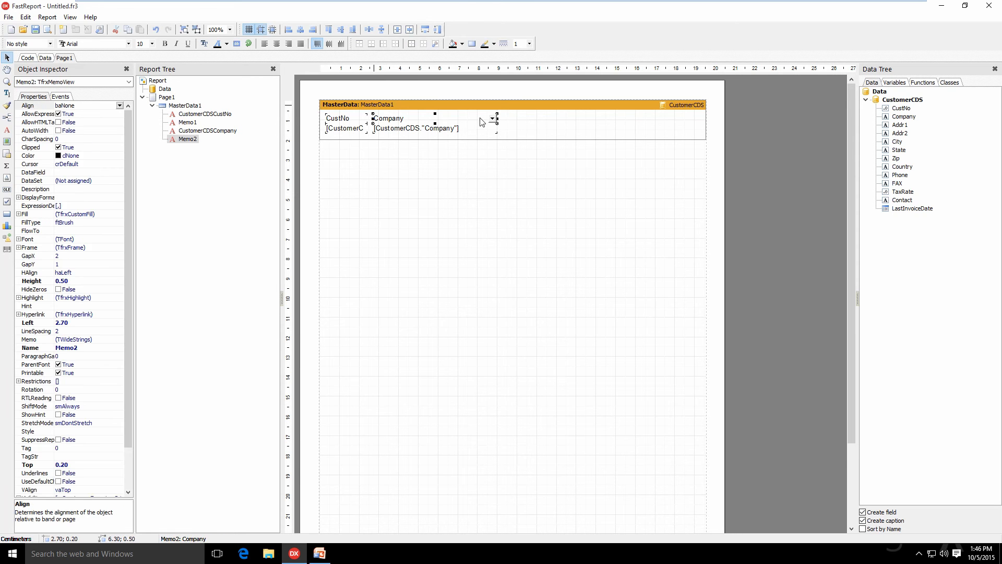
{"action": "right_click", "coordinate": [413, 119]}
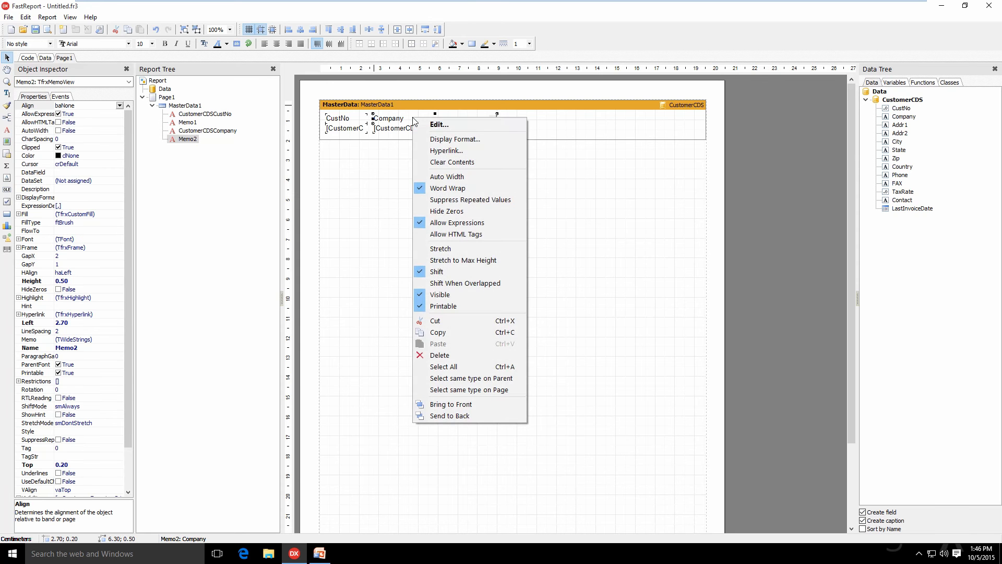
{"action": "left_click", "coordinate": [448, 126]}
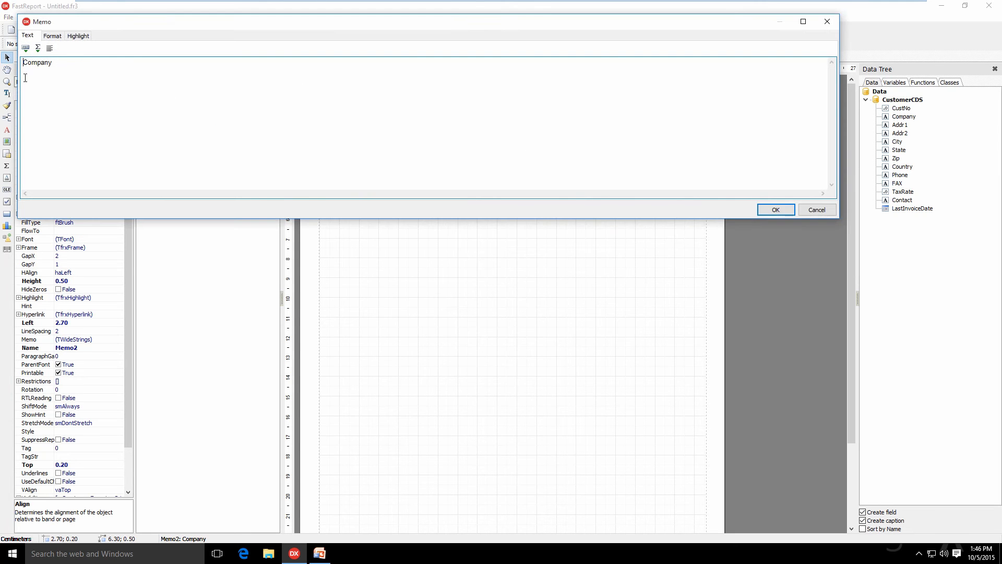
{"action": "left_click", "coordinate": [827, 22]}
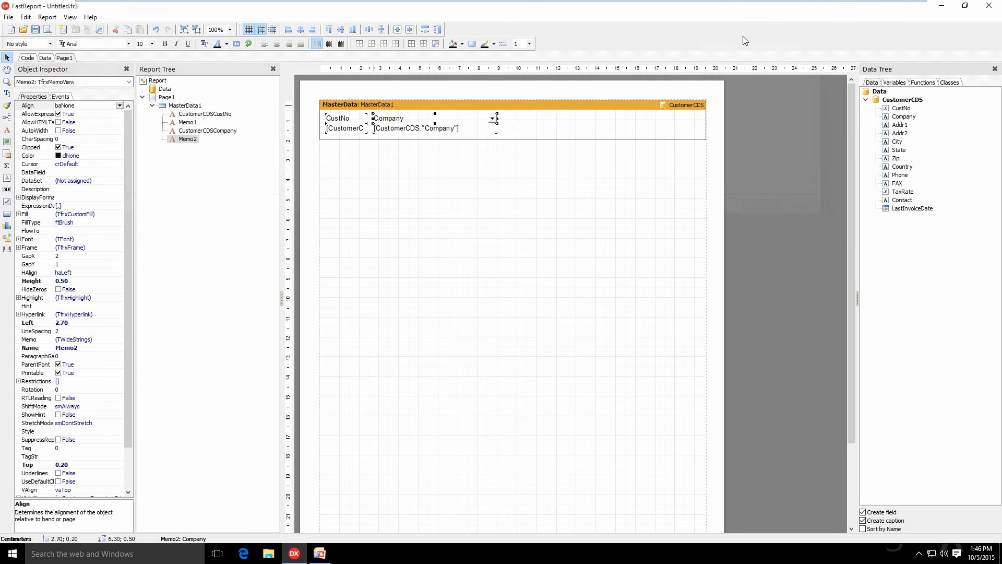
Examine the Company data field's expression in the memo editor, close it, and leave the report designer
{"action": "left_click", "coordinate": [423, 128]}
{"action": "right_click", "coordinate": [423, 127]}
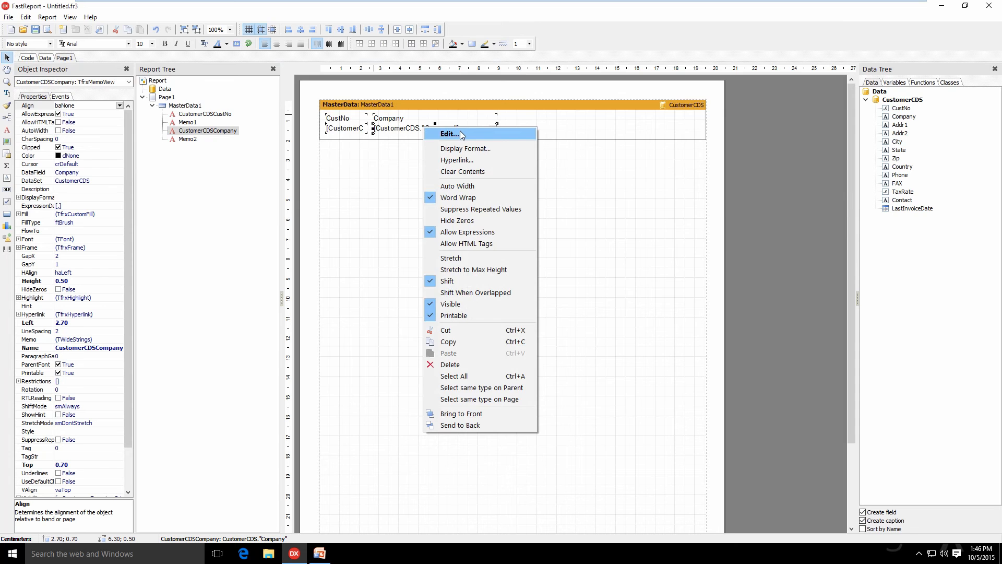
{"action": "left_click", "coordinate": [463, 135]}
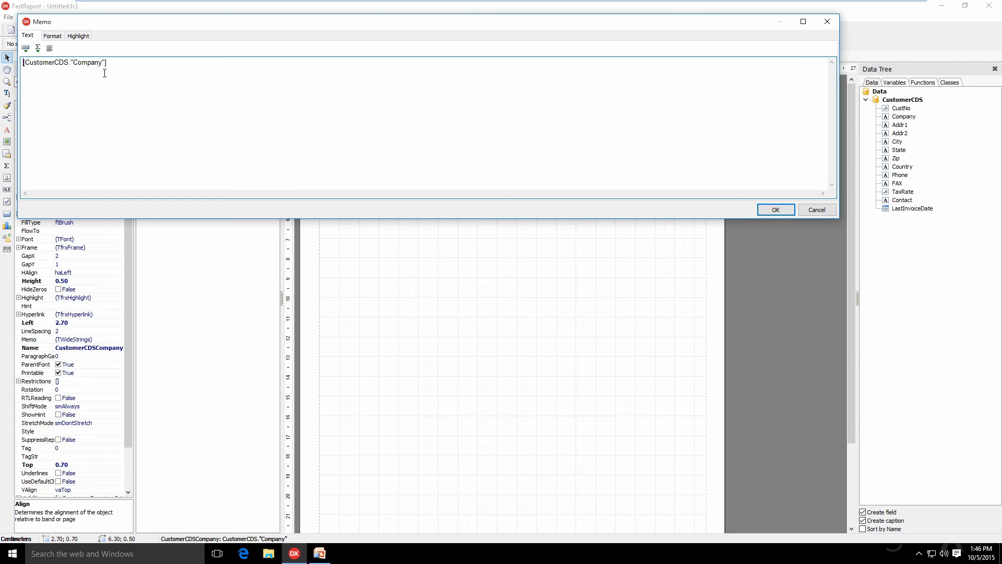
{"action": "left_click", "coordinate": [776, 209]}
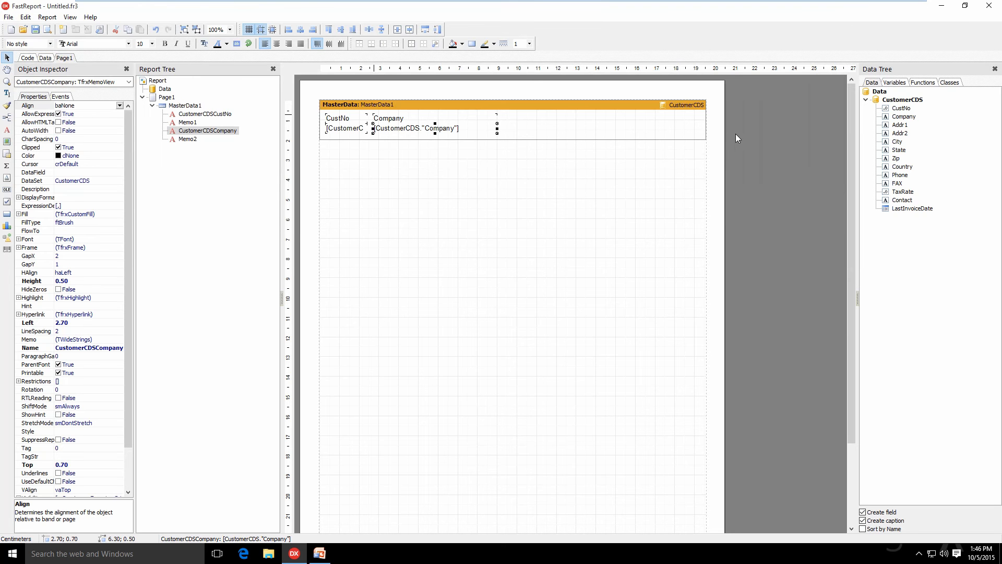
{"action": "left_click", "coordinate": [989, 7]}
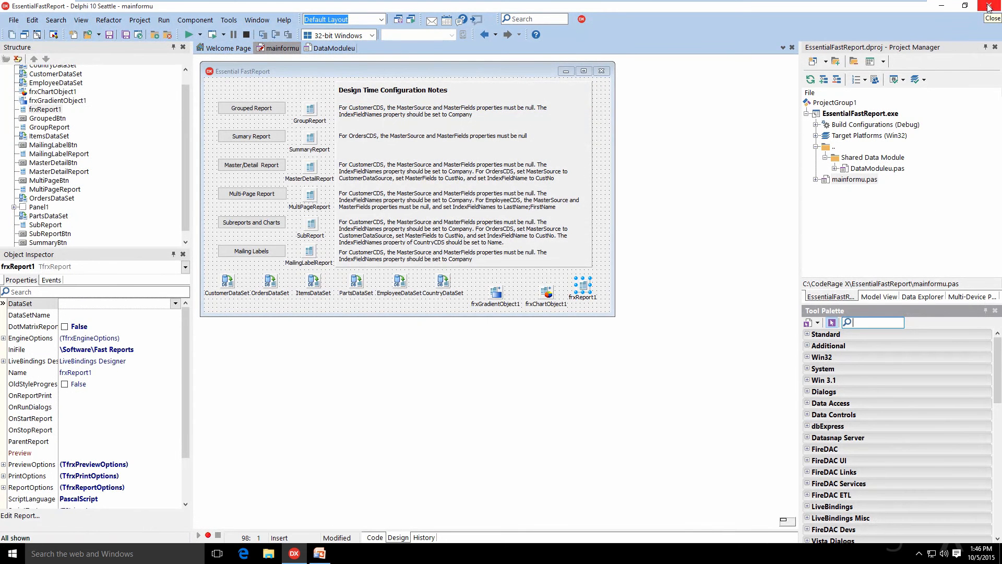
Reopen frxReport1 in the report designer to view its saved layout, and return to the main form
{"action": "left_click", "coordinate": [583, 288]}
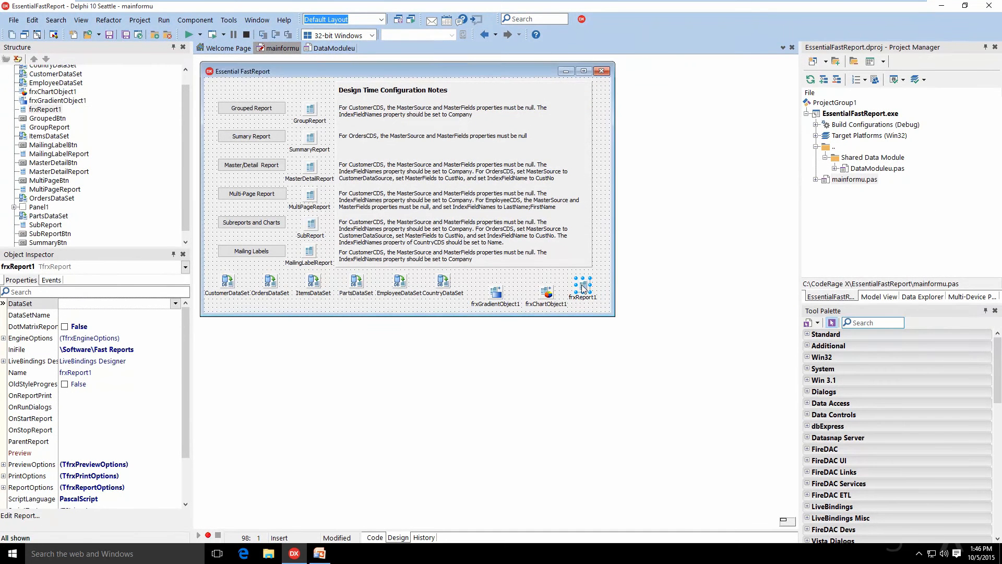
{"action": "double_click", "coordinate": [583, 289]}
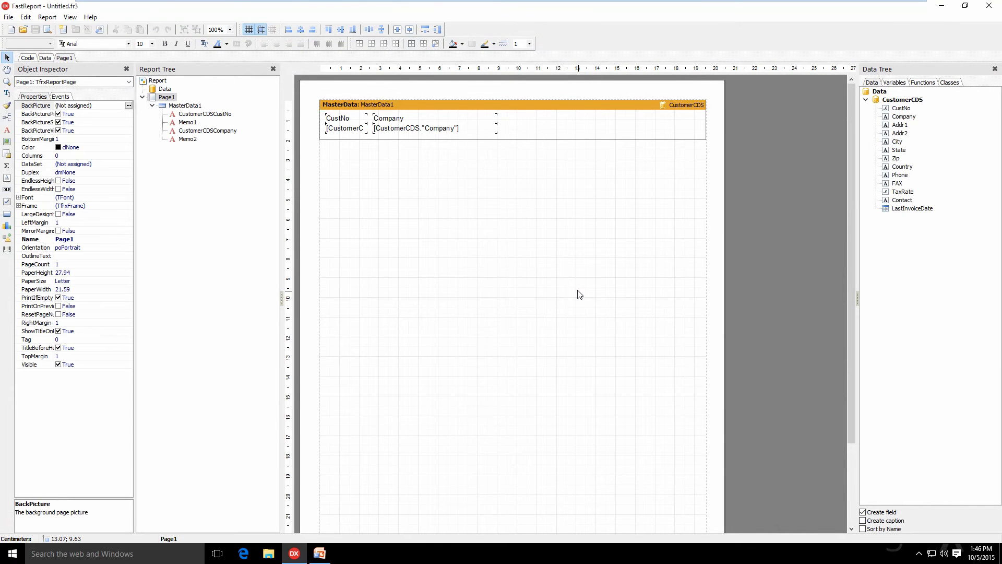
{"action": "left_click", "coordinate": [989, 5]}
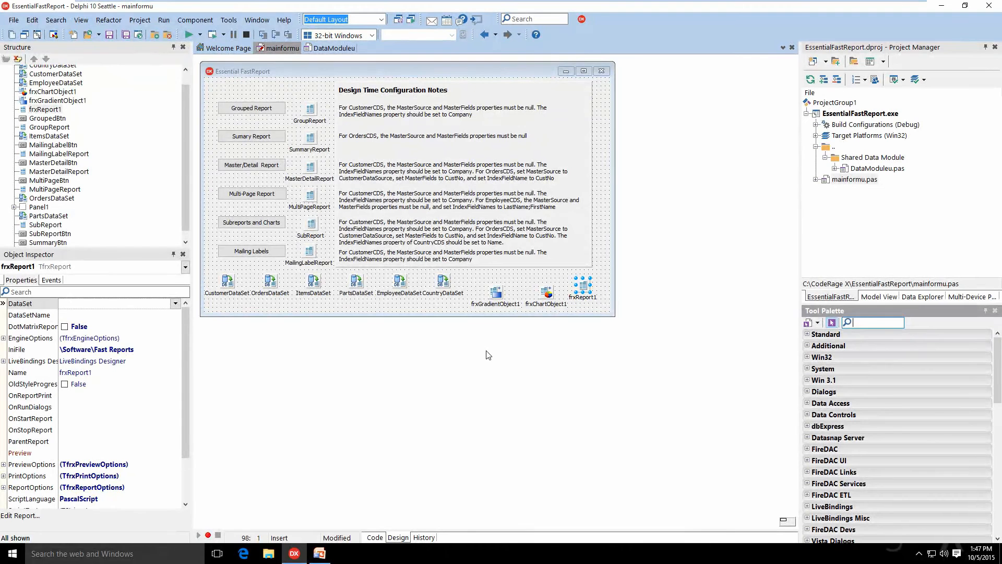
Open GroupReport in the report designer and examine its master data, group header and group footer bands
{"action": "double_click", "coordinate": [311, 110]}
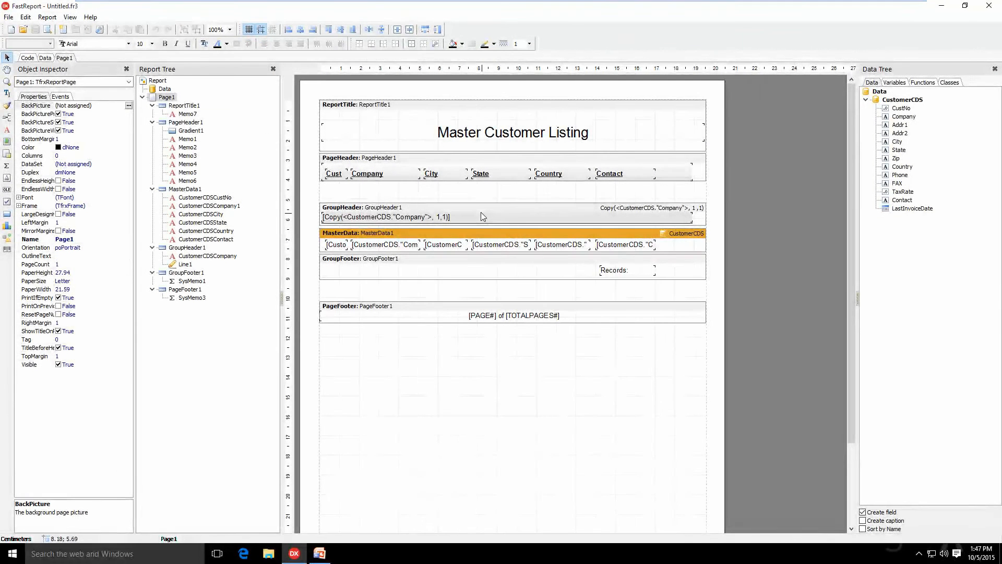
{"action": "left_click", "coordinate": [519, 238]}
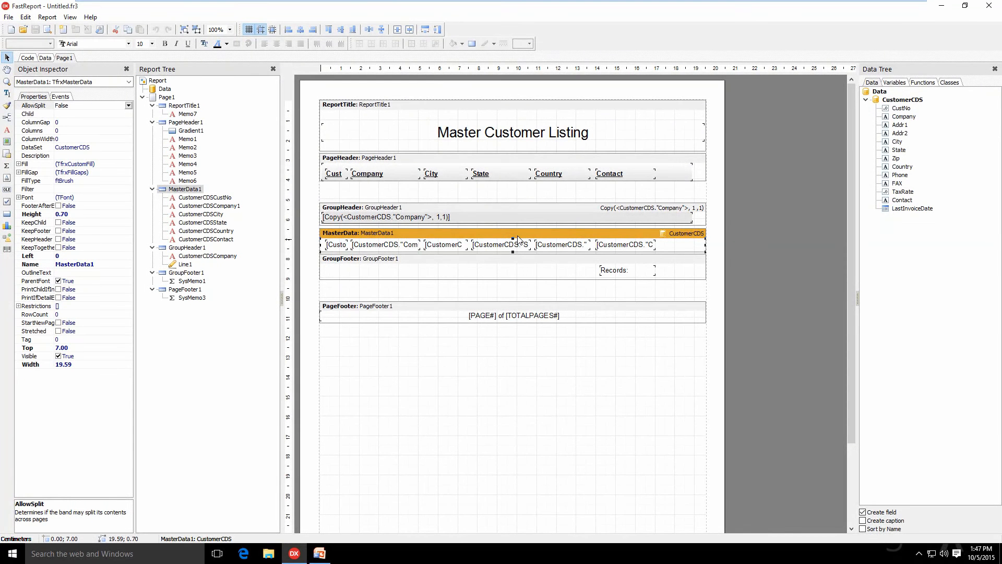
{"action": "left_click", "coordinate": [473, 210]}
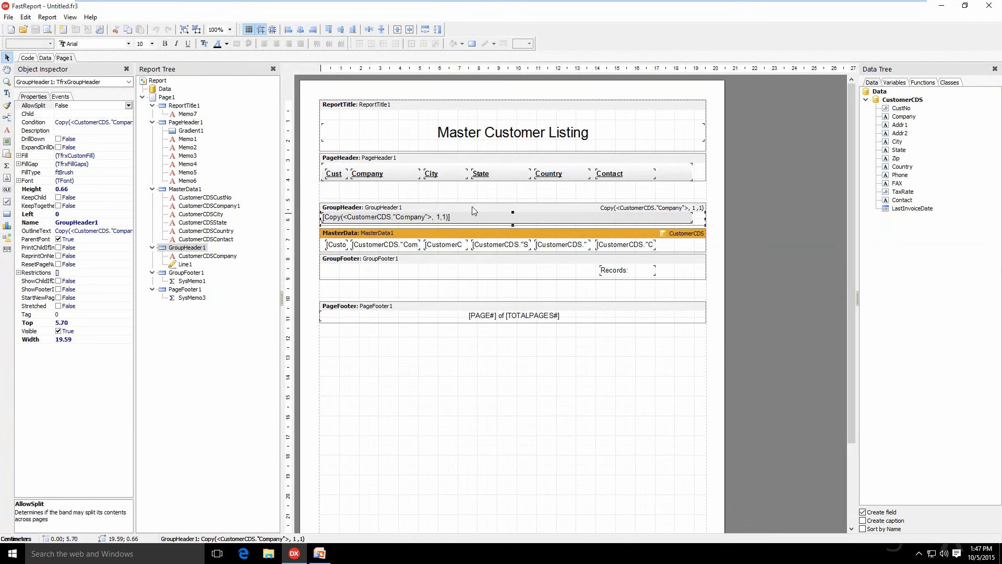
{"action": "left_click", "coordinate": [467, 263]}
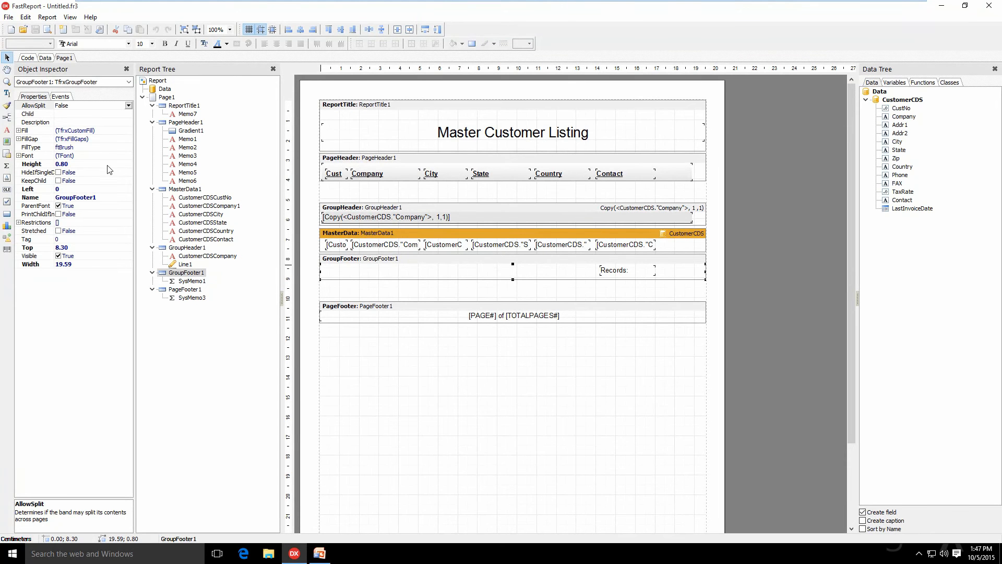
Try adding another group header band, review the CustomerCDS fields available for its break, and delete the band
{"action": "left_click", "coordinate": [8, 119]}
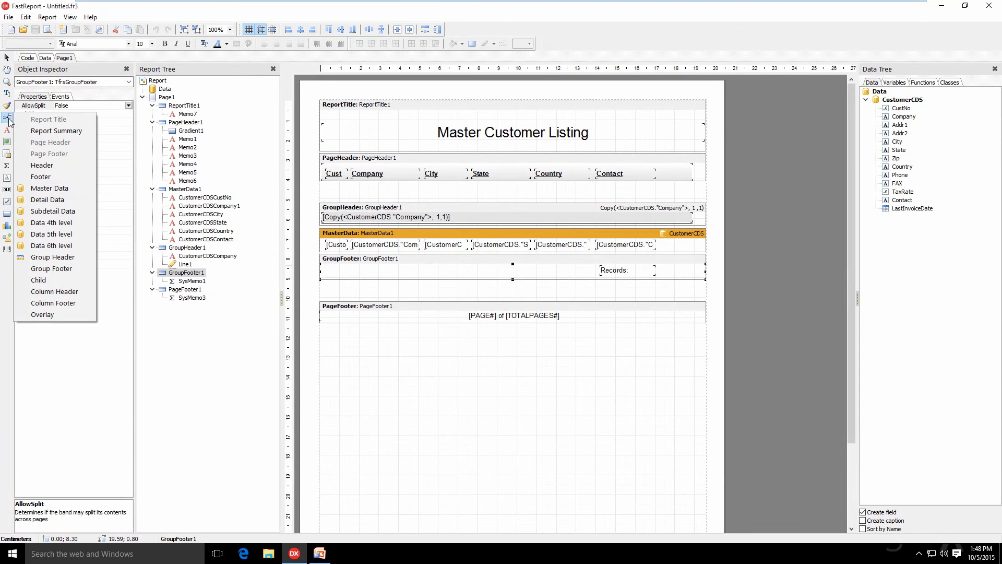
{"action": "left_click", "coordinate": [69, 259]}
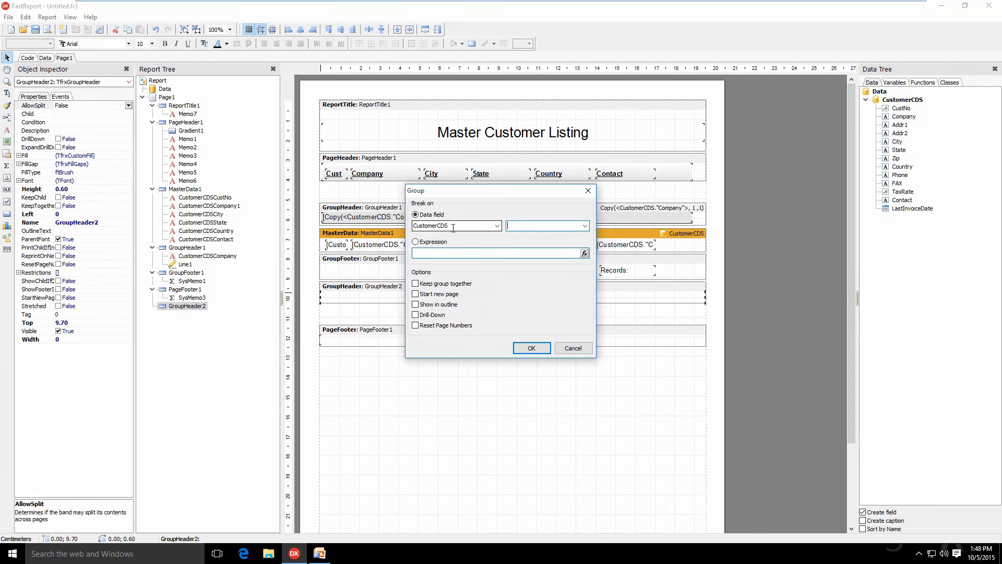
{"action": "left_click", "coordinate": [585, 226]}
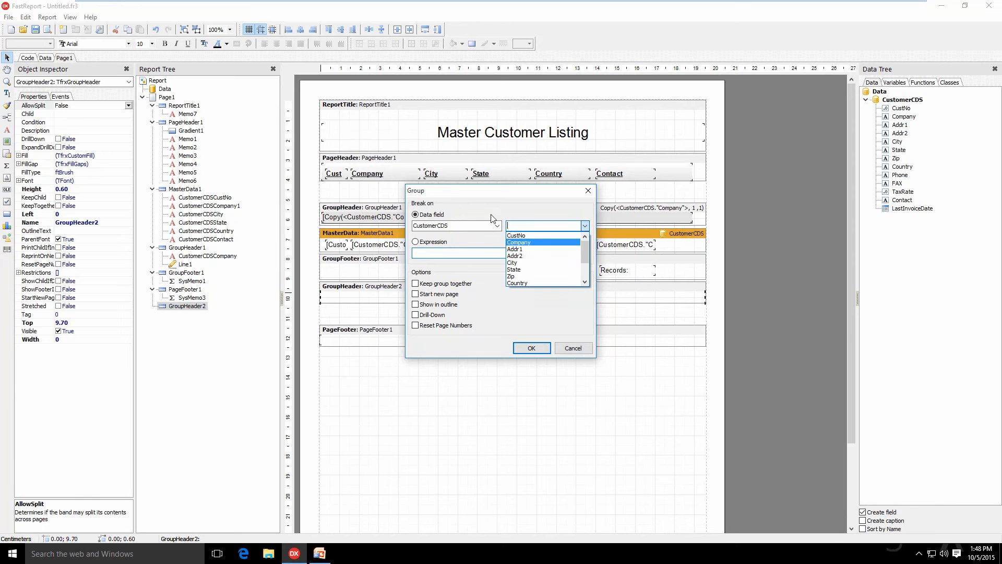
{"action": "left_click", "coordinate": [488, 273]}
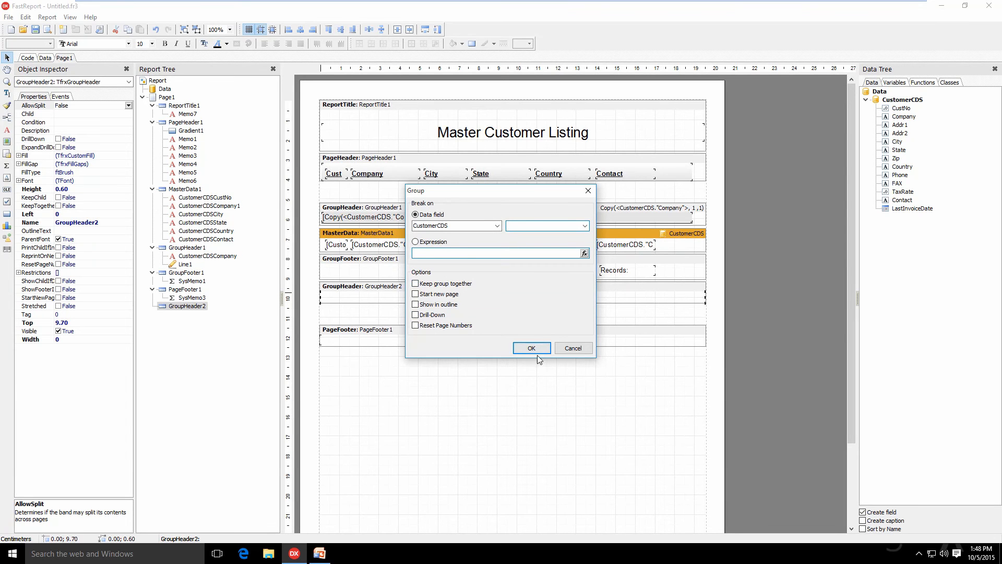
{"action": "left_click", "coordinate": [572, 348]}
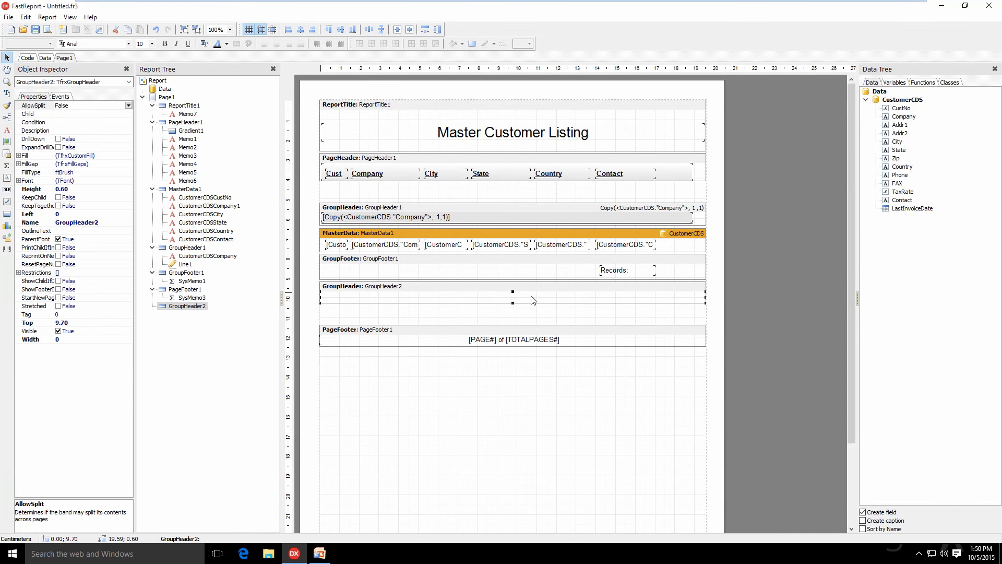
{"action": "key", "text": "Delete"}
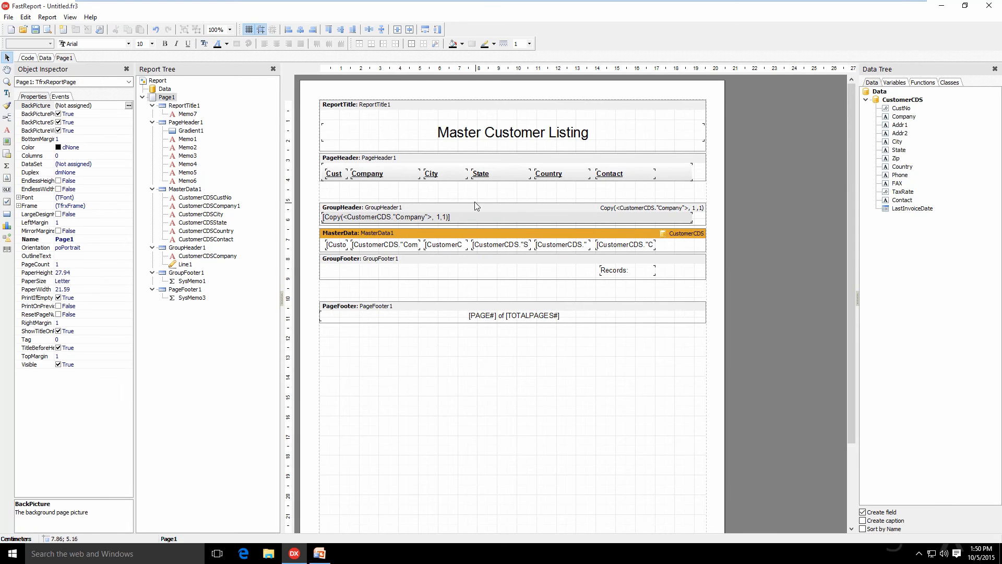
Examine the break expression and options of GroupHeader1 in the group editor, and close the editor
{"action": "left_click", "coordinate": [487, 209]}
{"action": "right_click", "coordinate": [487, 209]}
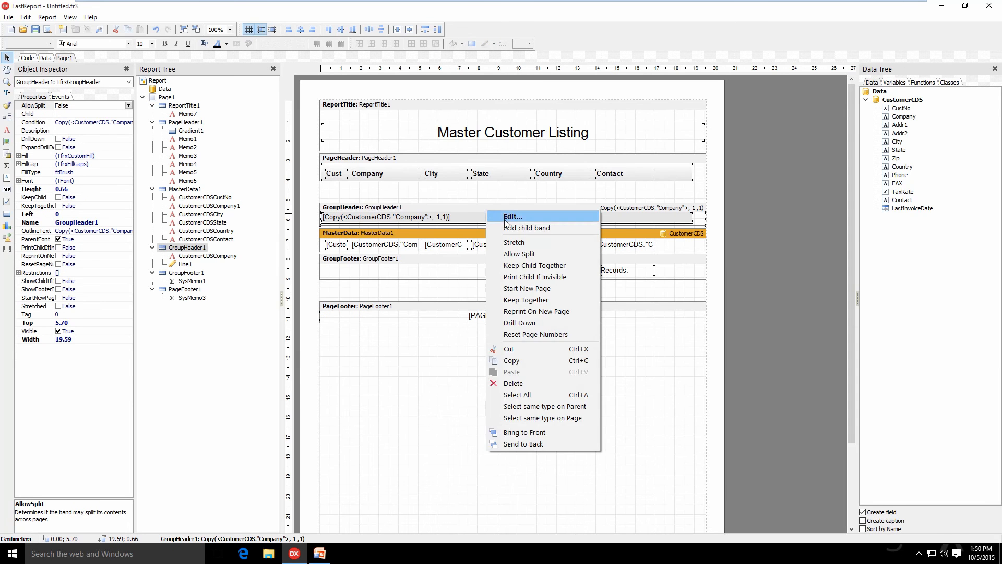
{"action": "left_click", "coordinate": [506, 216]}
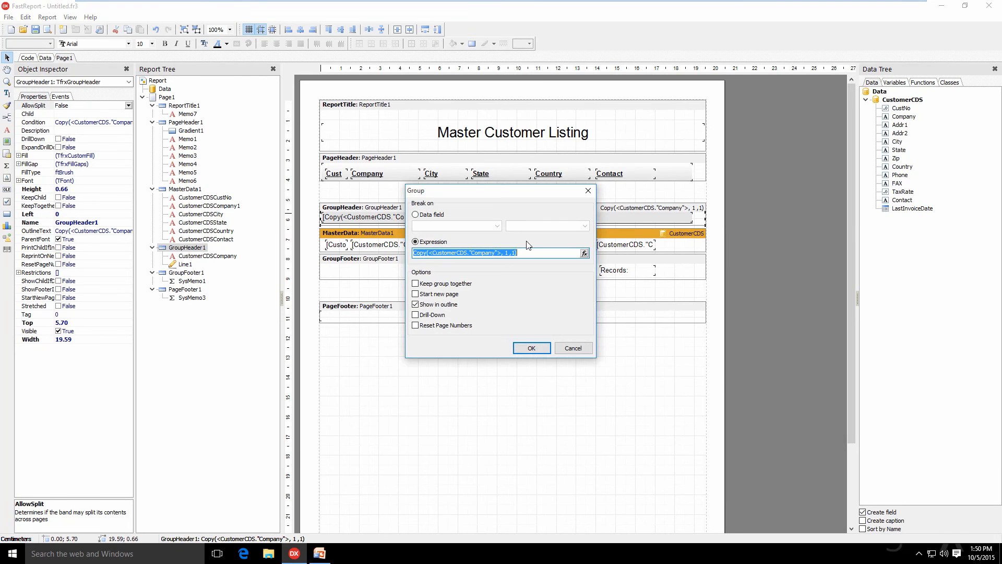
{"action": "left_click", "coordinate": [530, 253]}
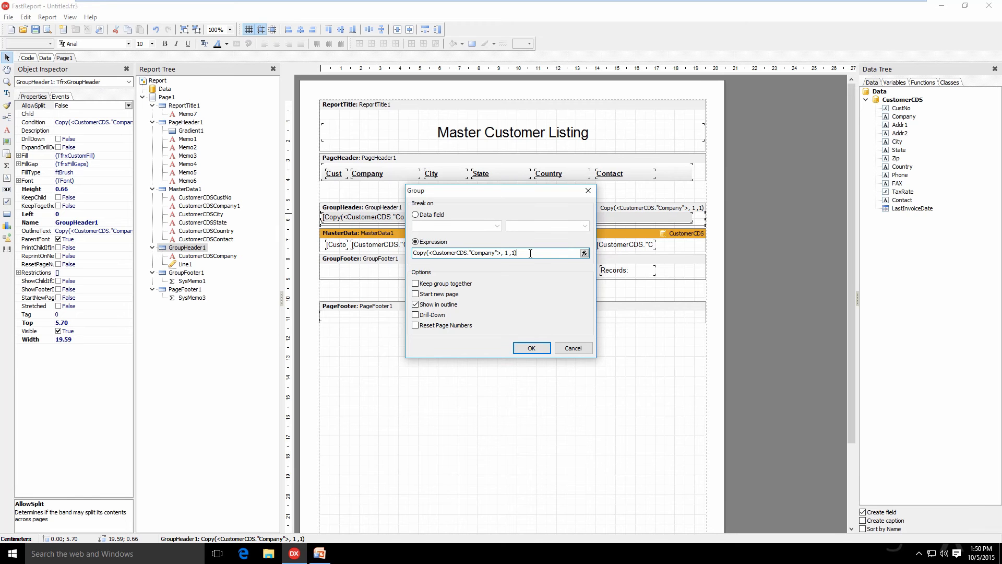
{"action": "left_click", "coordinate": [536, 352]}
Inspect the expression of the memo inside GroupHeader1 in the memo editor, and dismiss the editor
{"action": "left_click", "coordinate": [396, 218]}
{"action": "right_click", "coordinate": [397, 219]}
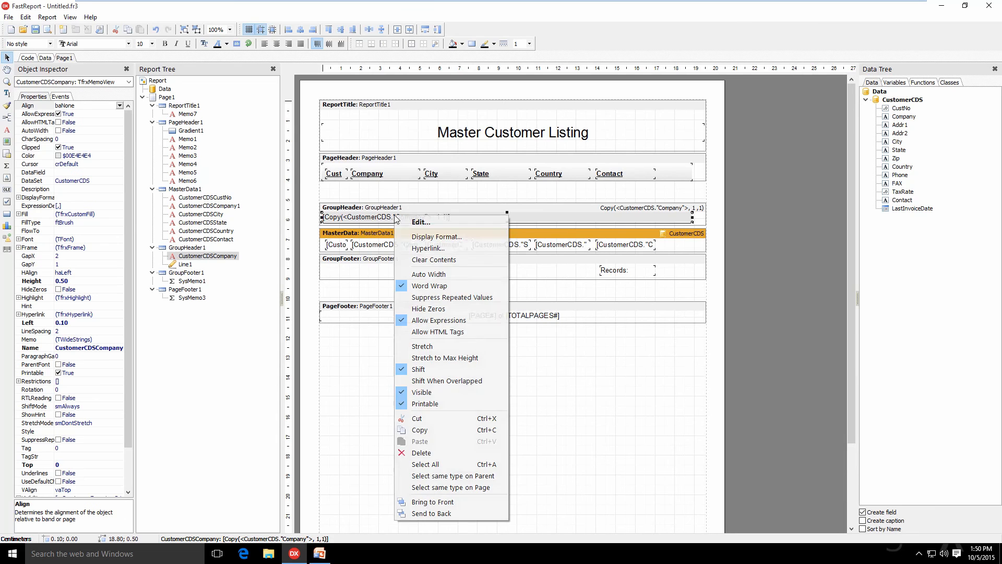
{"action": "left_click", "coordinate": [421, 221]}
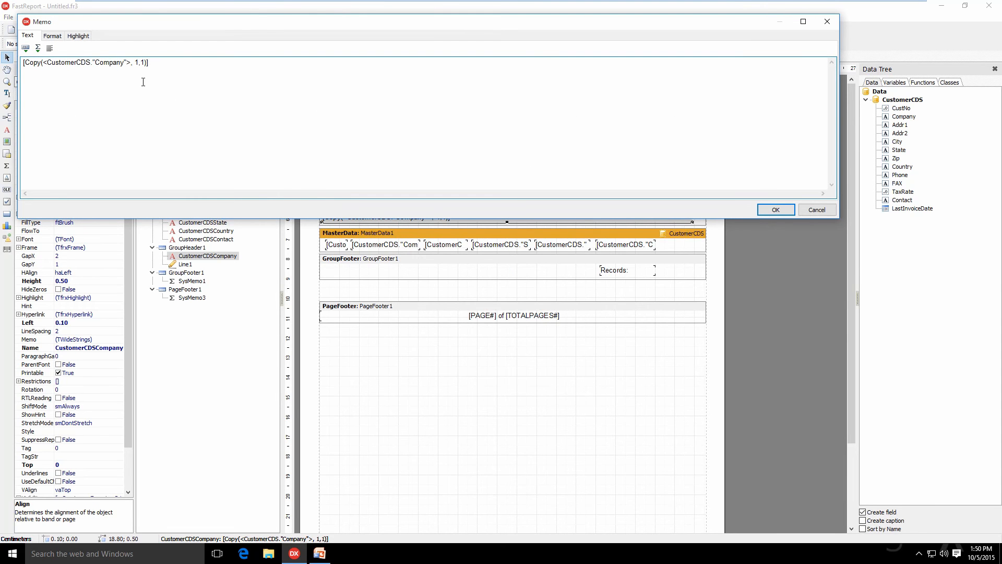
{"action": "left_click", "coordinate": [827, 21]}
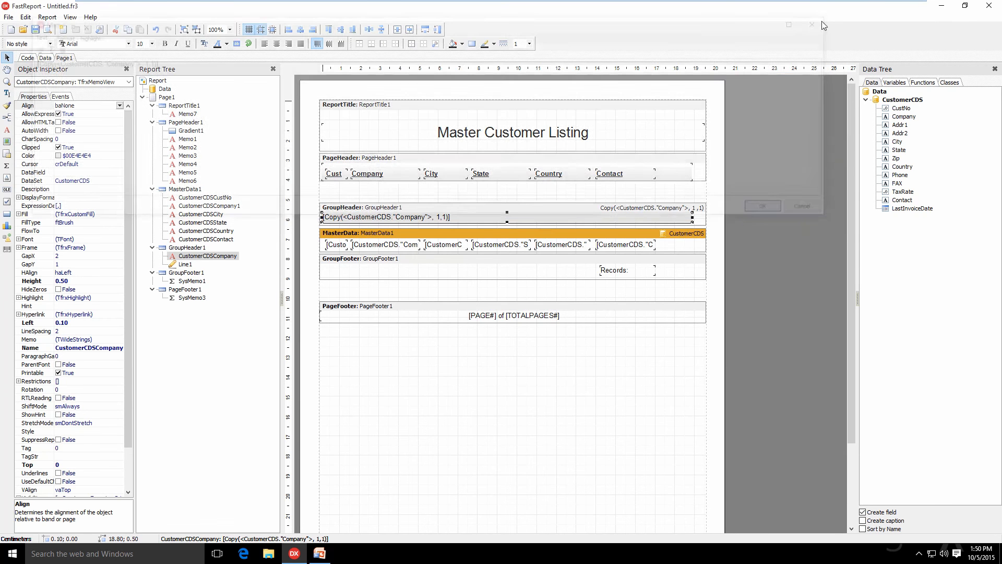
Preview the grouped Master Customer Listing, return to the page design and select GroupHeader1
{"action": "left_click", "coordinate": [48, 30]}
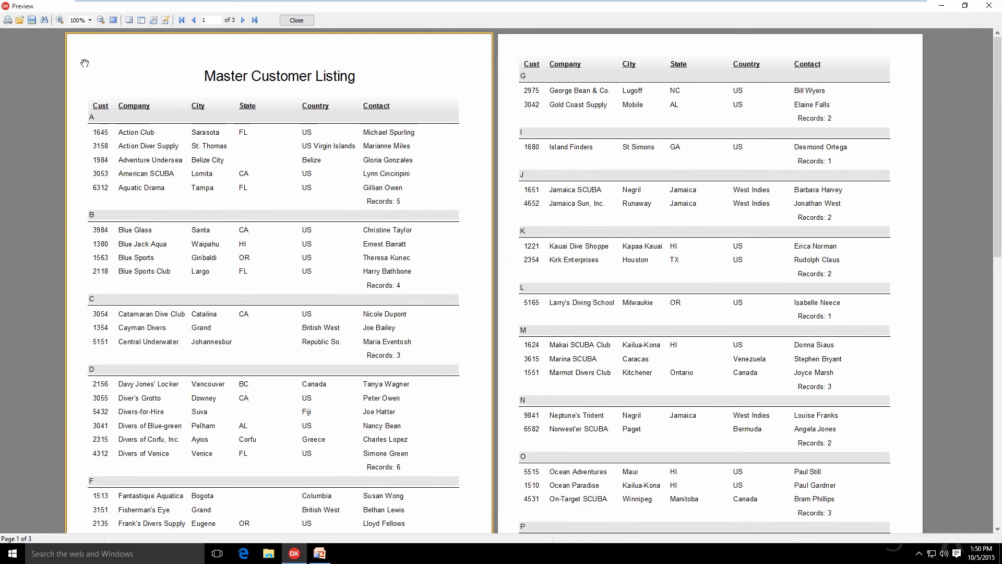
{"action": "left_click", "coordinate": [295, 21]}
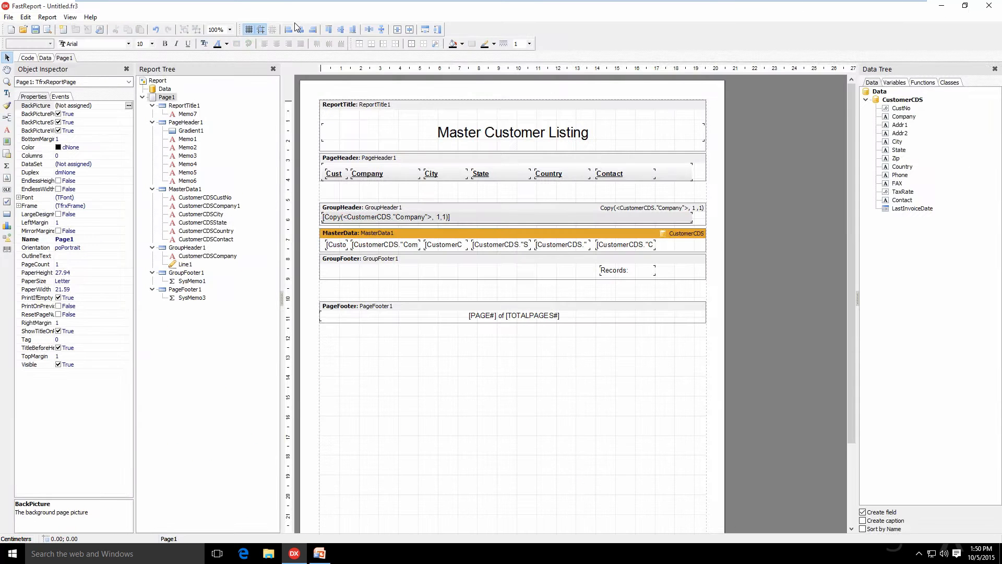
{"action": "left_click", "coordinate": [505, 211]}
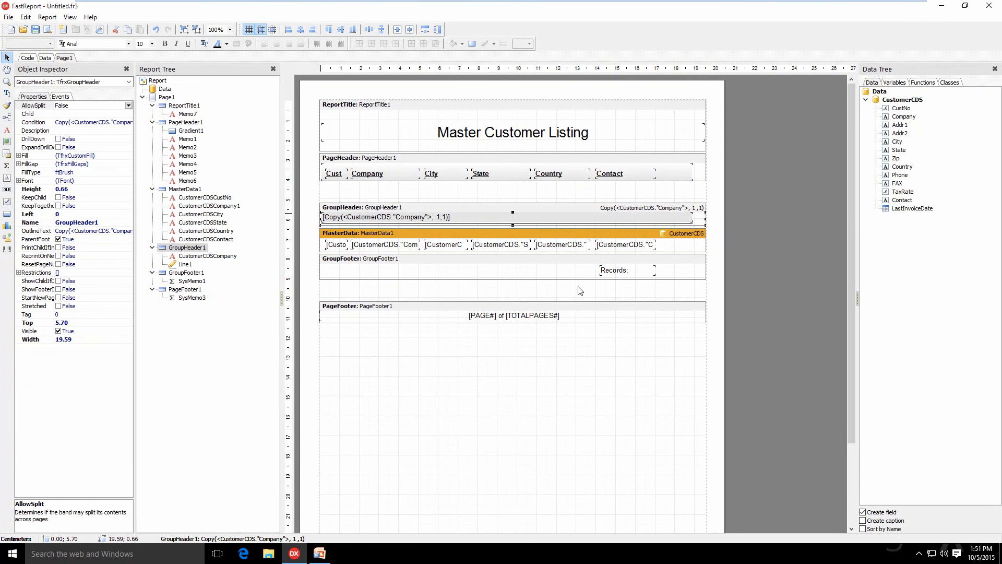
Examine the text of the Records system memo in the group footer, and cancel its editor
{"action": "left_click", "coordinate": [614, 271]}
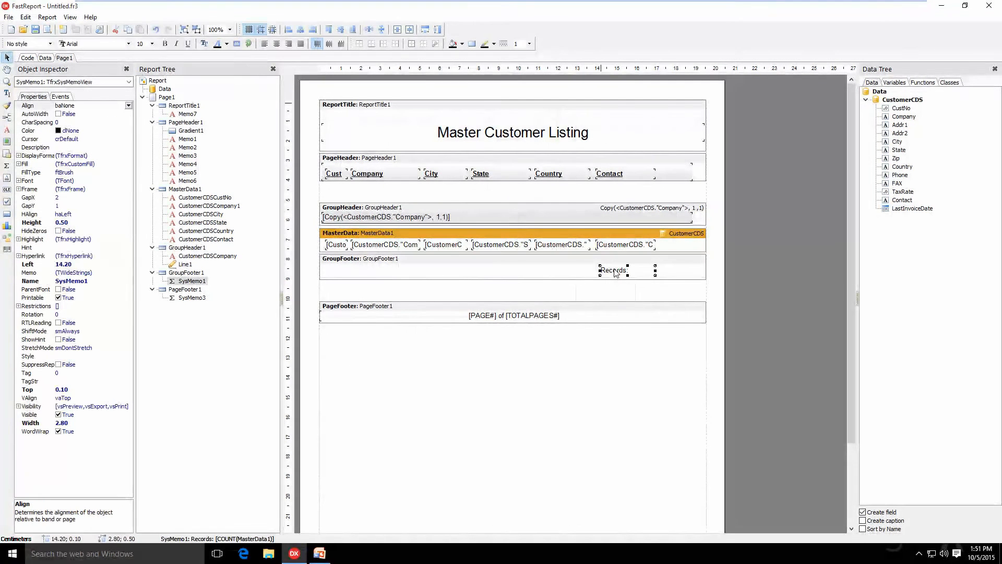
{"action": "right_click", "coordinate": [616, 272]}
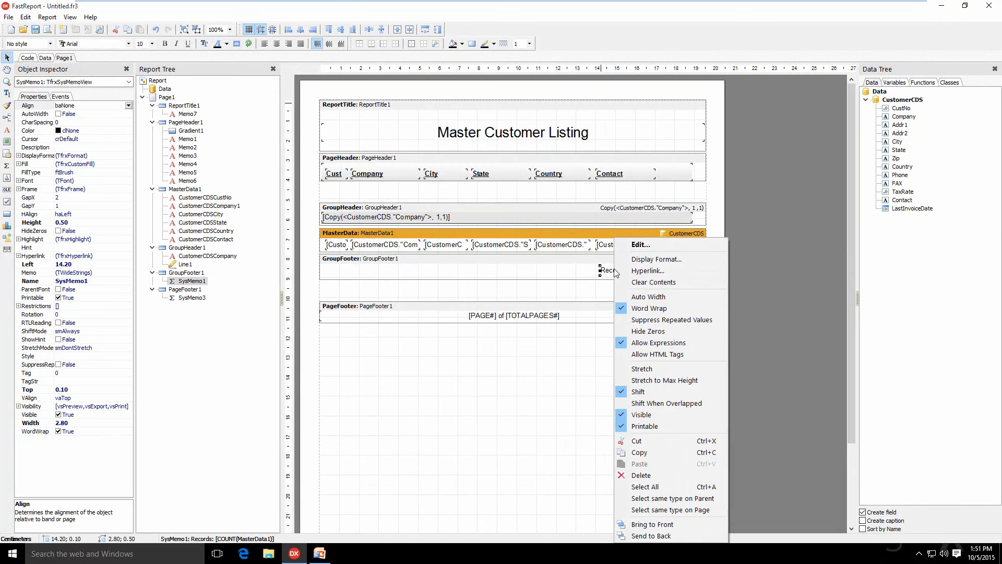
{"action": "left_click", "coordinate": [647, 244]}
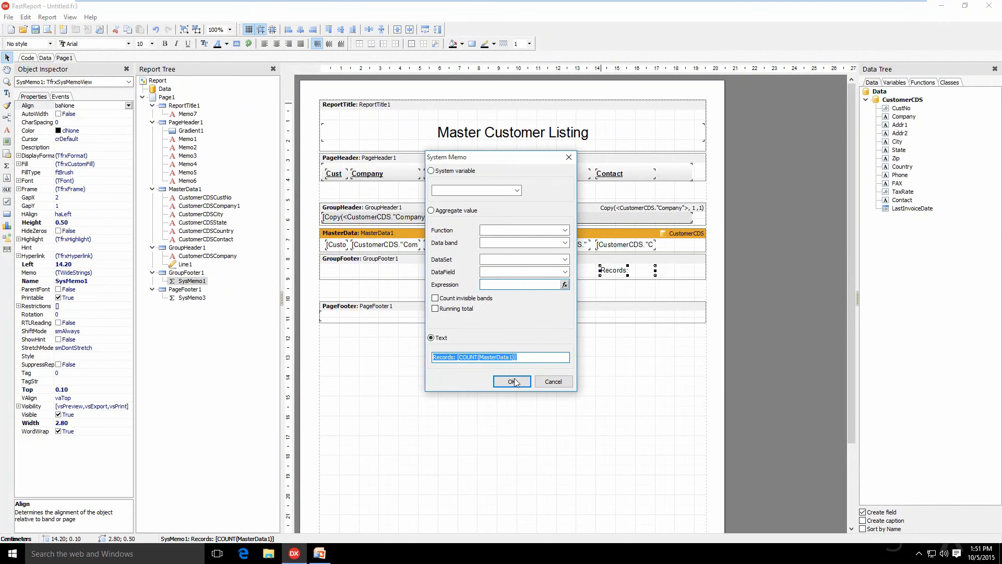
{"action": "left_click", "coordinate": [519, 360]}
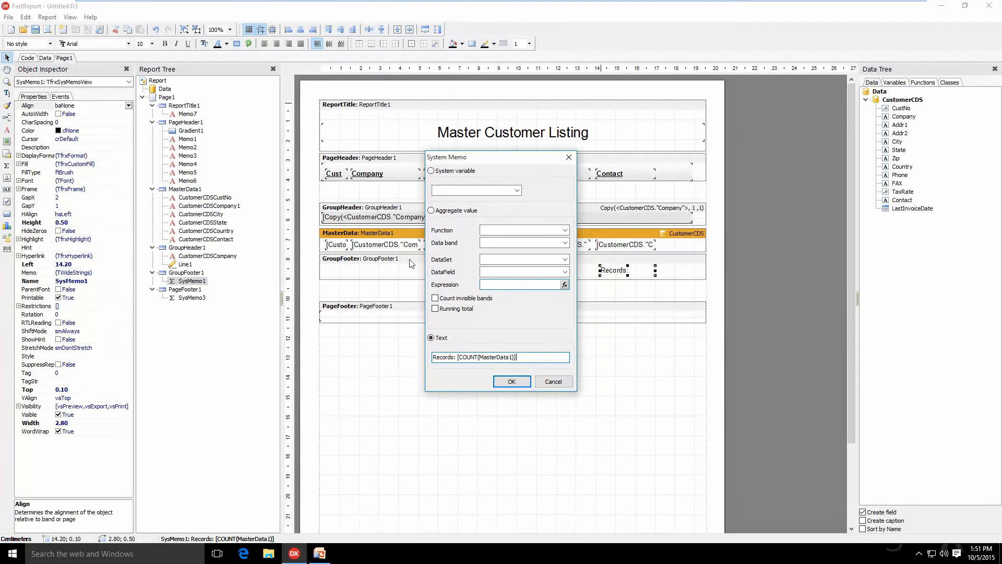
{"action": "left_click", "coordinate": [562, 385]}
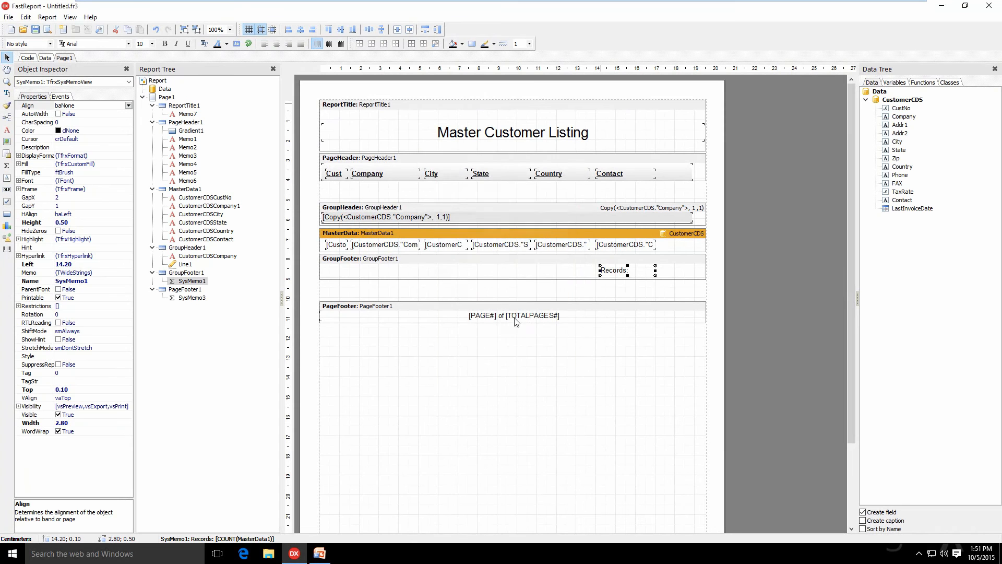
Preview the record counts in the grouped customer listing, close the preview and leave the report designer
{"action": "left_click", "coordinate": [47, 31]}
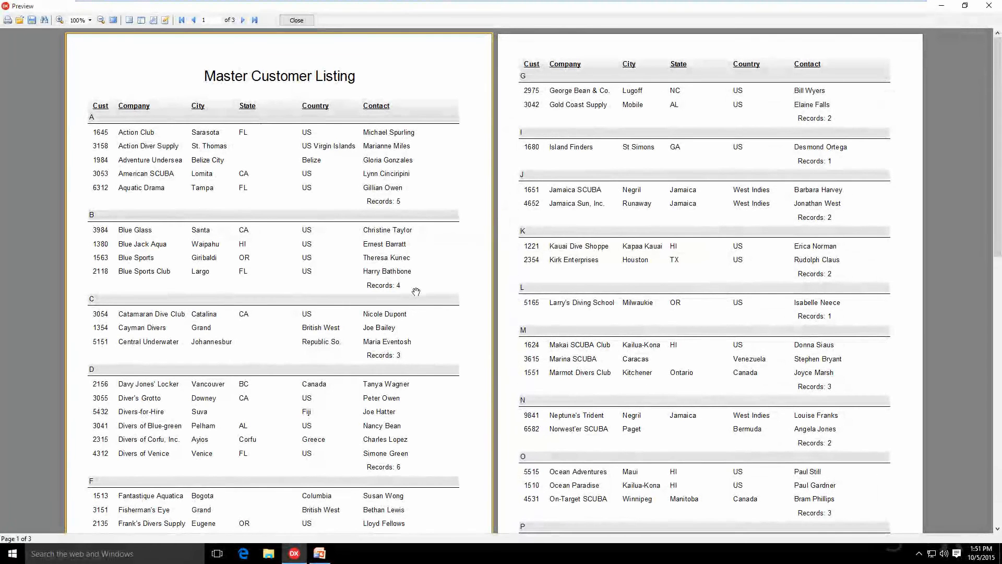
{"action": "left_click", "coordinate": [989, 6]}
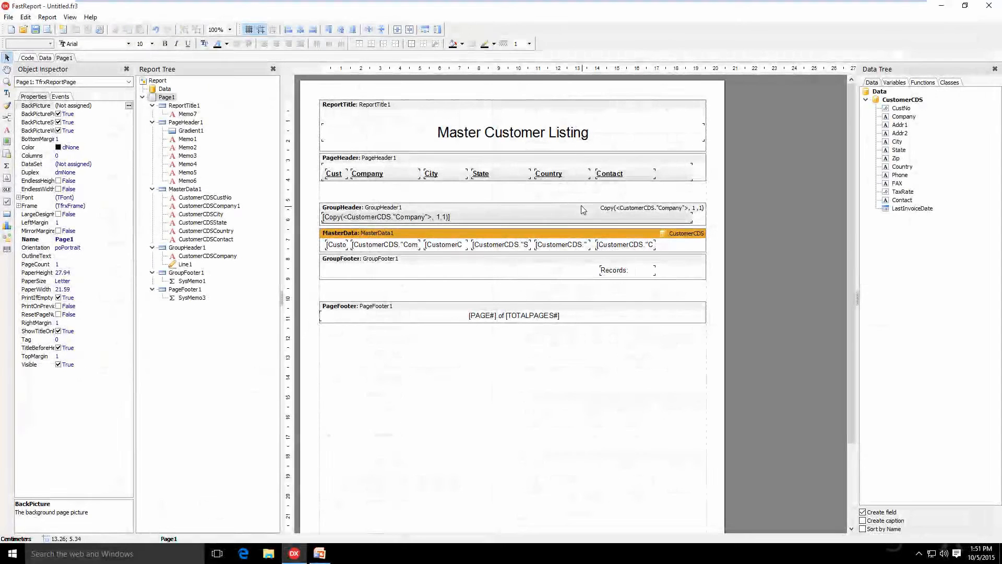
{"action": "left_click", "coordinate": [988, 5]}
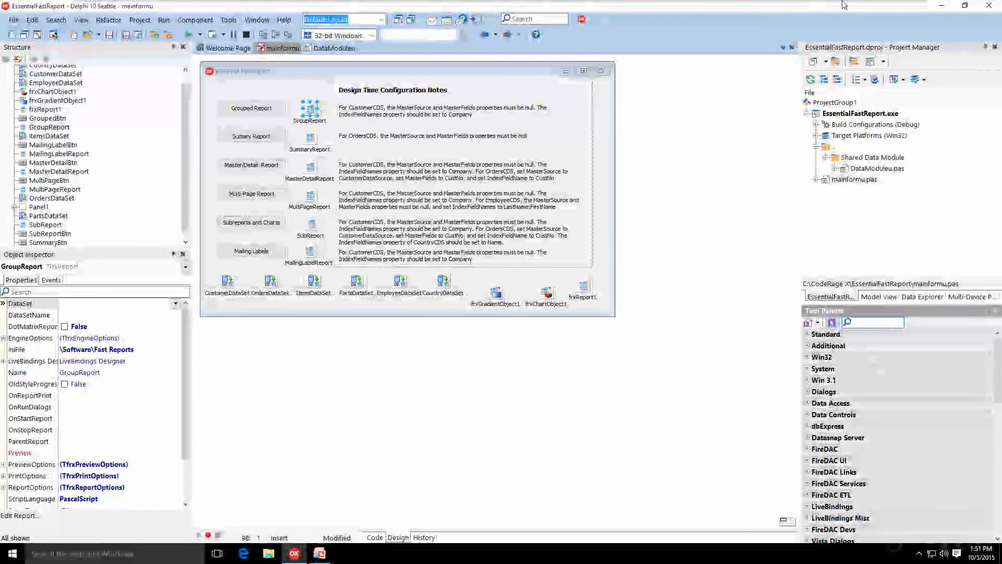
Open SummaryReport in the report designer and select its report title band
{"action": "left_click", "coordinate": [310, 138]}
{"action": "double_click", "coordinate": [310, 138]}
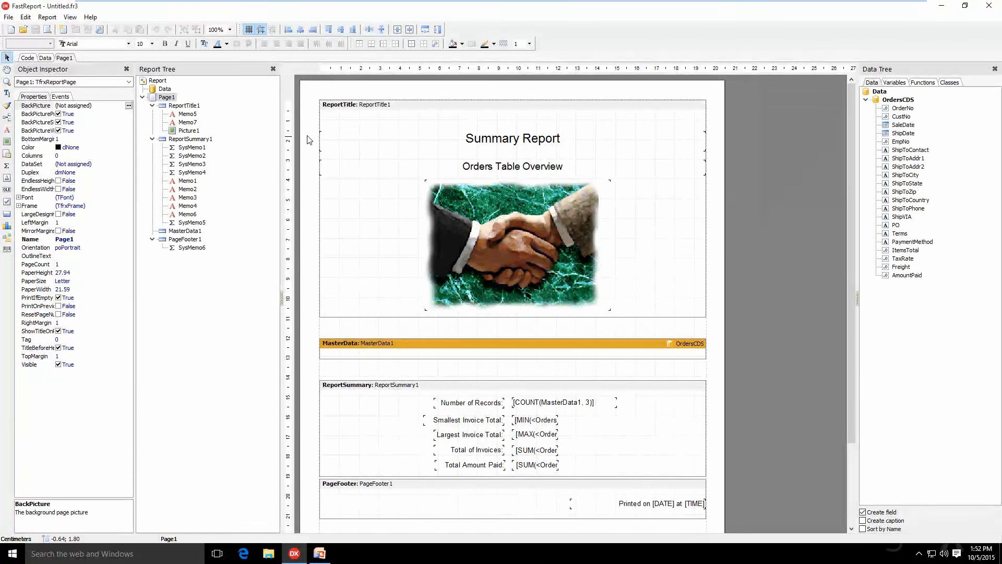
{"action": "left_click", "coordinate": [635, 126]}
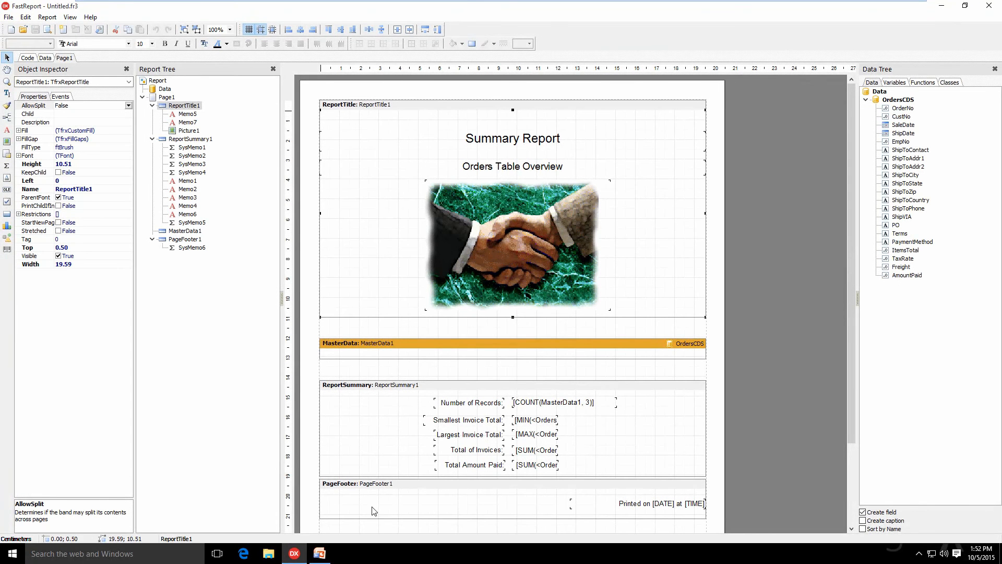
Examine the date and time text of the page footer's system memo, and cancel its editor
{"action": "right_click", "coordinate": [587, 505]}
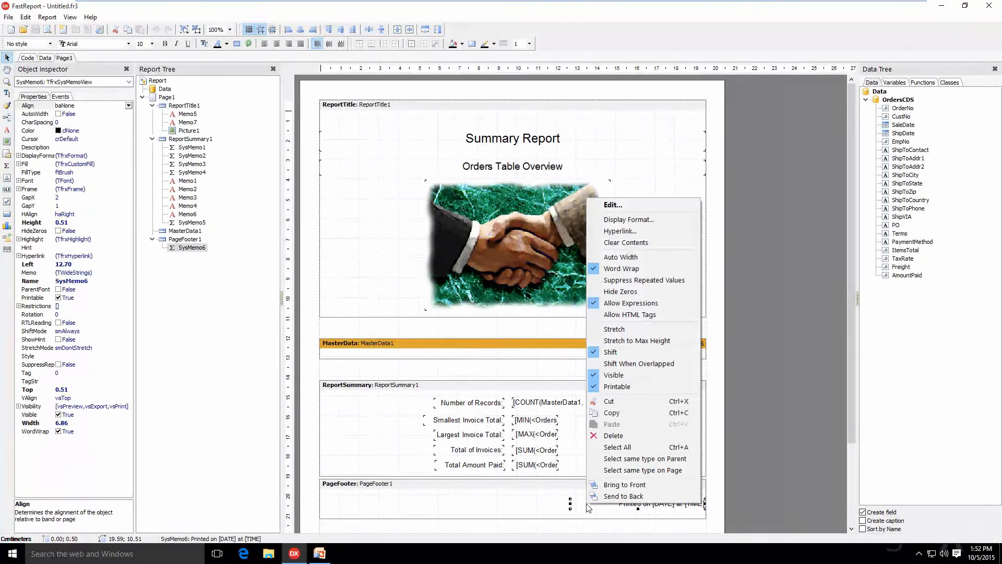
{"action": "left_click", "coordinate": [609, 205]}
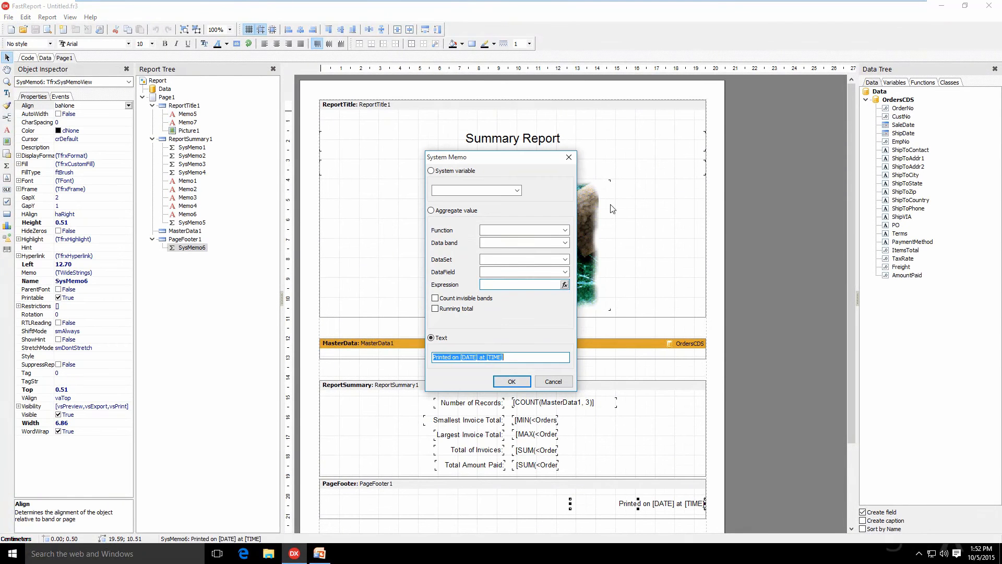
{"action": "left_click", "coordinate": [521, 359]}
{"action": "left_click", "coordinate": [553, 381]}
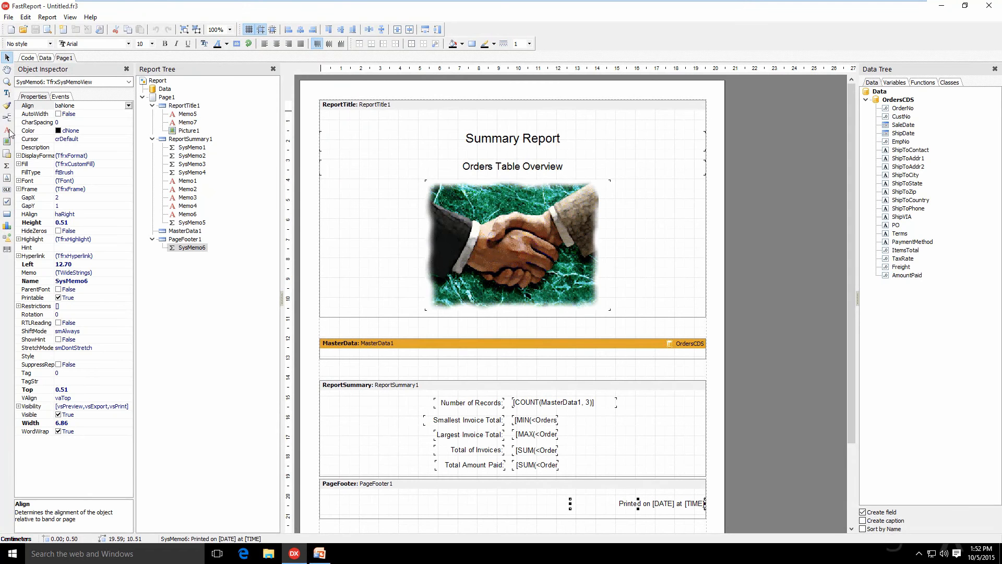
Place a new system memo in the report summary band and base its aggregate value on the OrdersCDS dataset
{"action": "left_click", "coordinate": [7, 166]}
{"action": "left_click", "coordinate": [620, 439]}
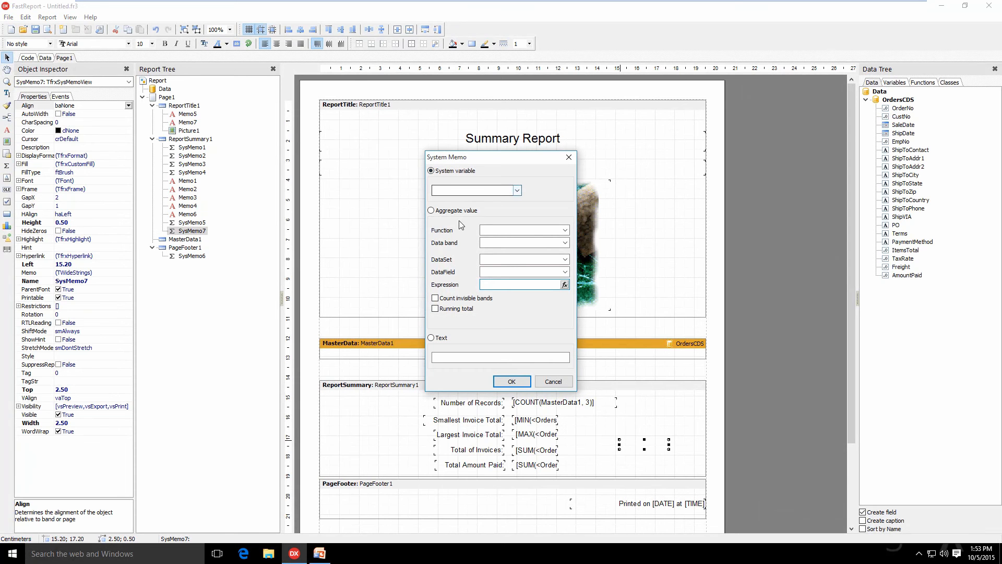
{"action": "left_click", "coordinate": [450, 209]}
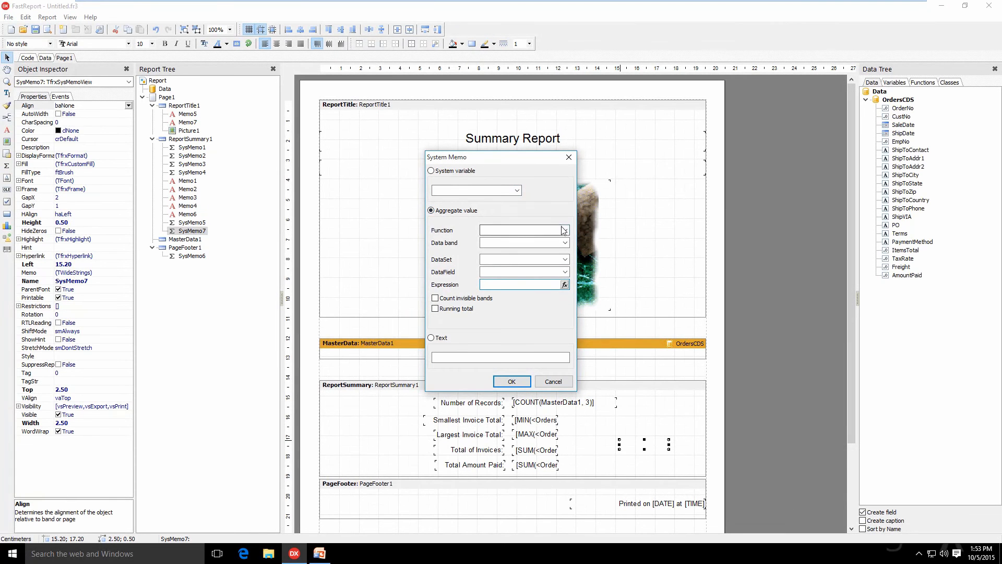
{"action": "left_click", "coordinate": [565, 259]}
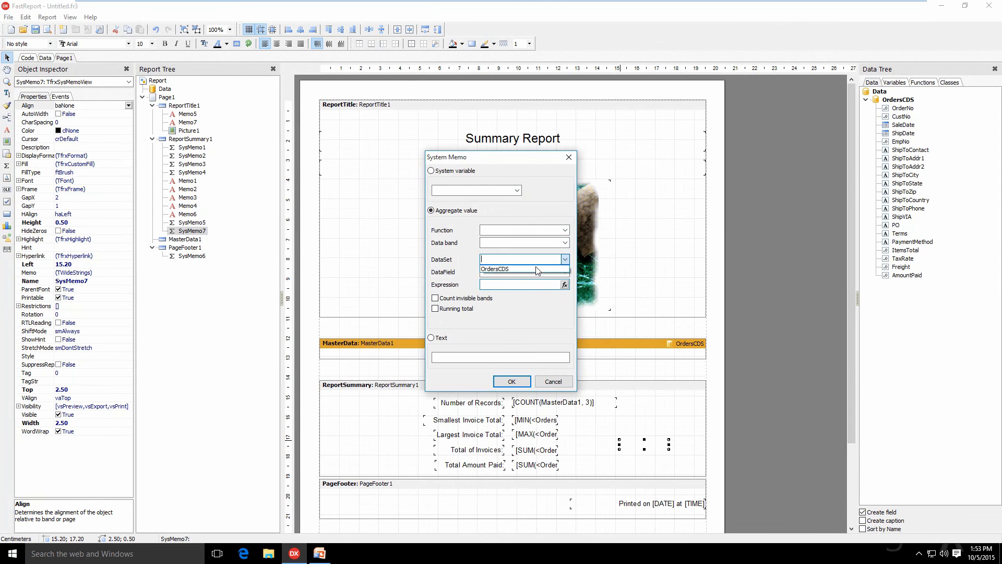
{"action": "left_click", "coordinate": [516, 268]}
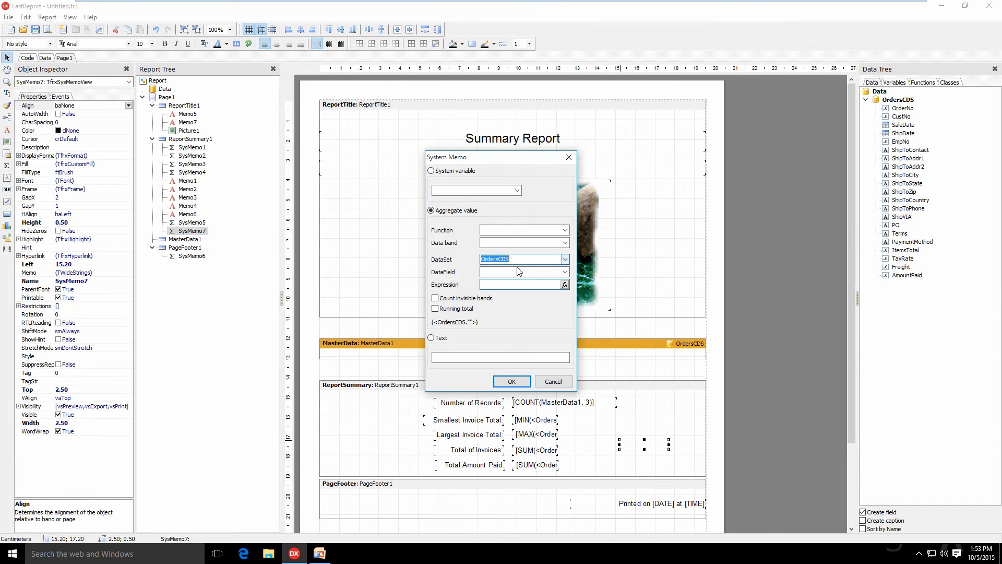
{"action": "left_click", "coordinate": [565, 272]}
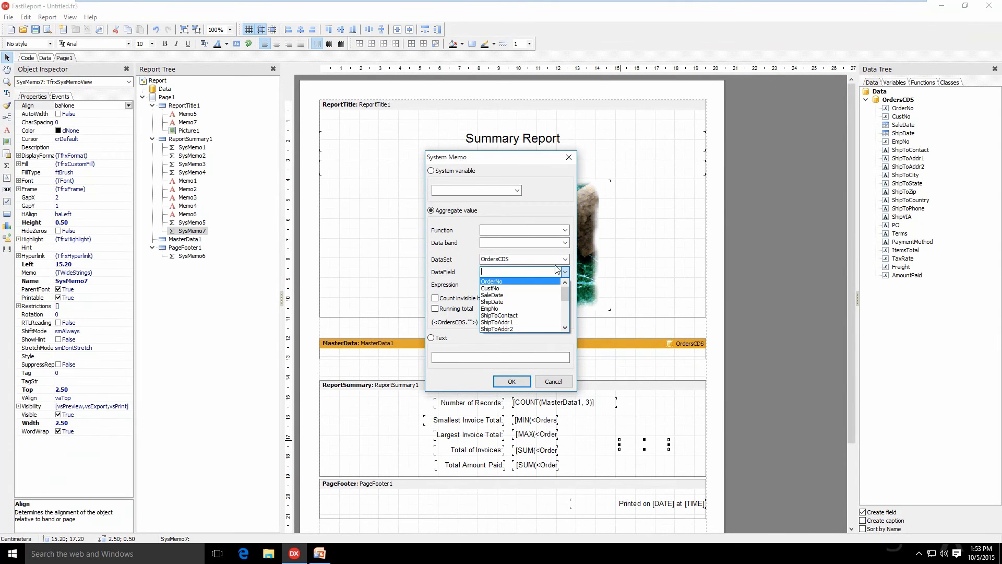
{"action": "left_click", "coordinate": [534, 260]}
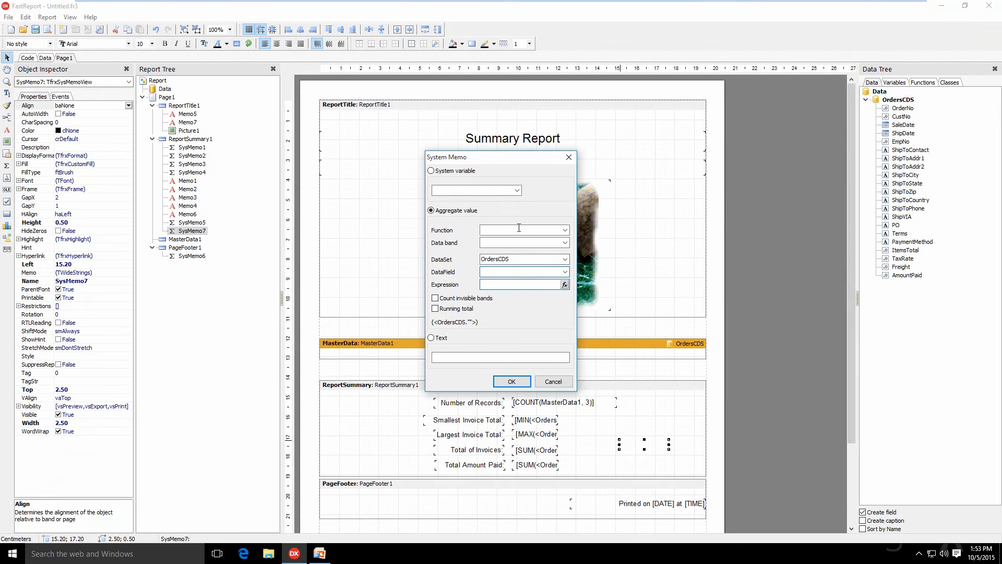
Set the new memo's aggregate to COUNT over MasterData1, counting invisible bands and keeping a running total
{"action": "left_click", "coordinate": [566, 230]}
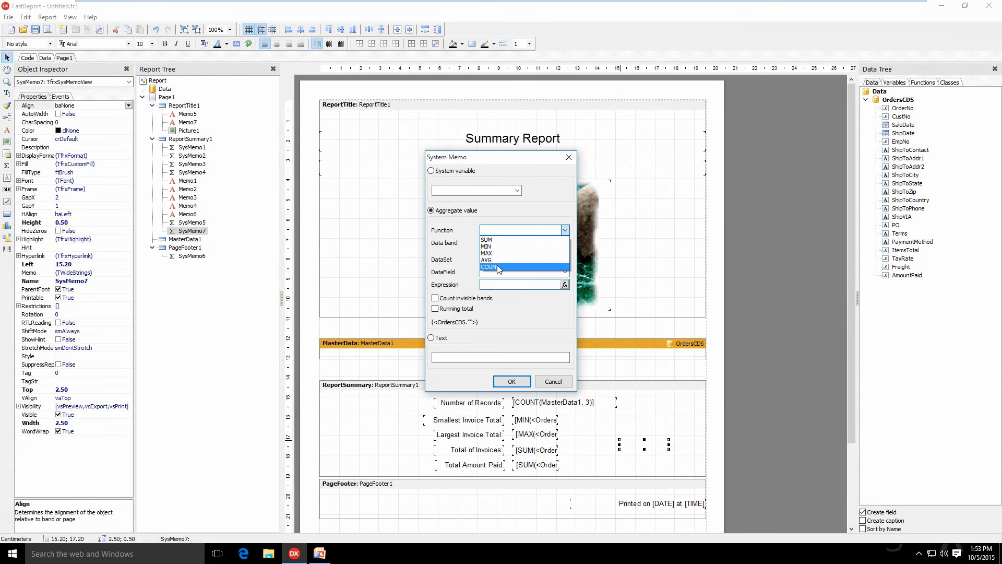
{"action": "left_click", "coordinate": [559, 263]}
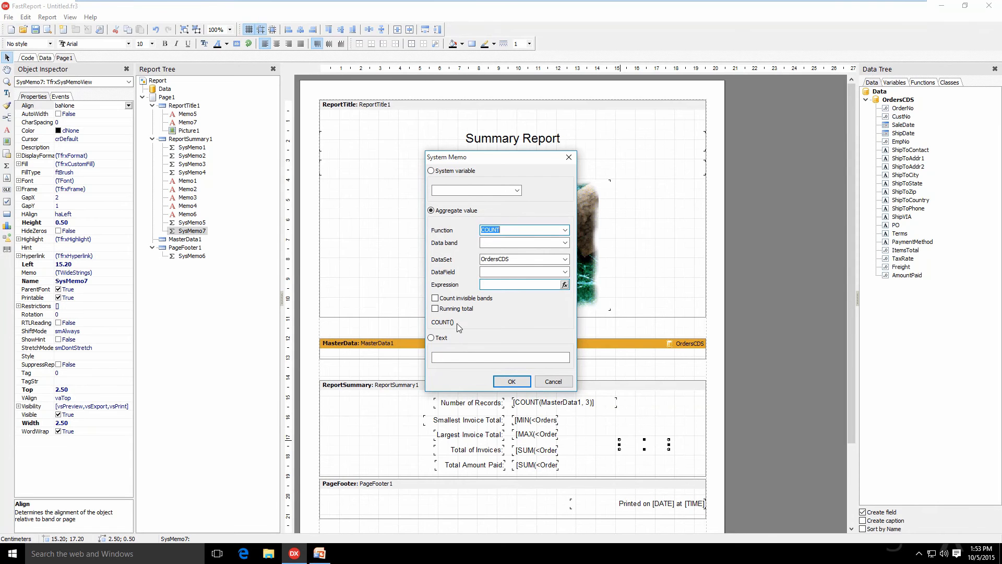
{"action": "left_click", "coordinate": [566, 243]}
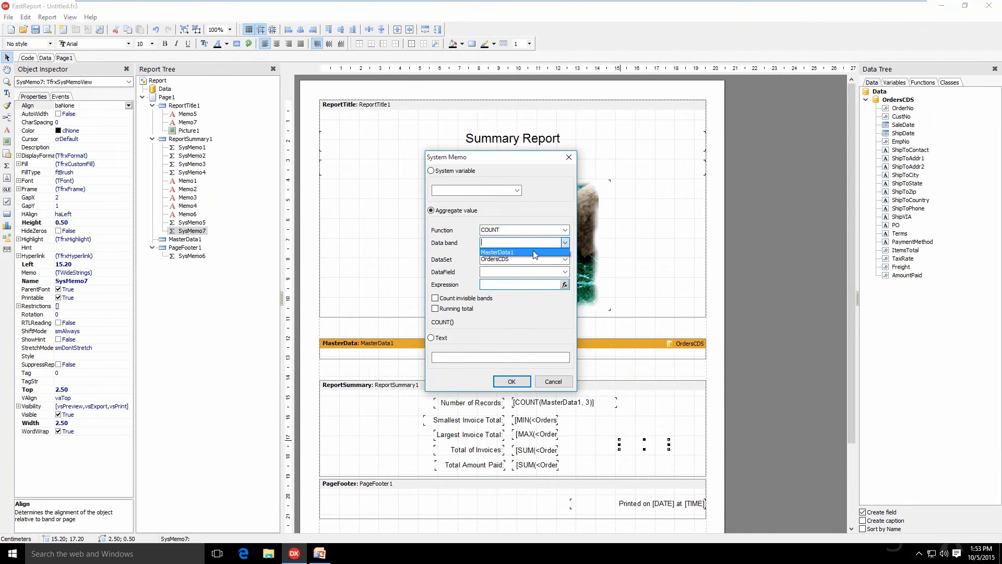
{"action": "left_click", "coordinate": [543, 252]}
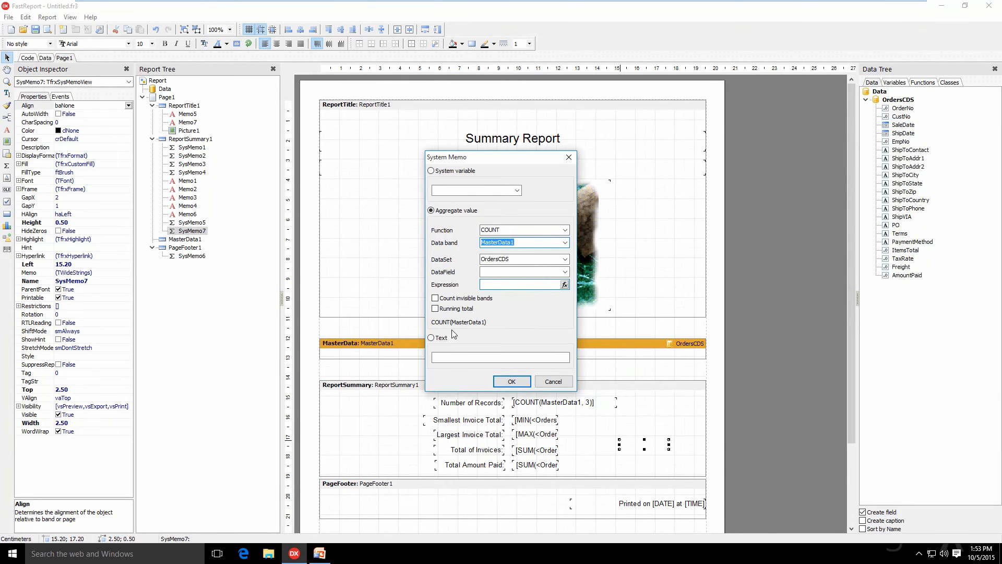
{"action": "left_click", "coordinate": [435, 298]}
{"action": "left_click", "coordinate": [435, 298]}
{"action": "left_click", "coordinate": [435, 309]}
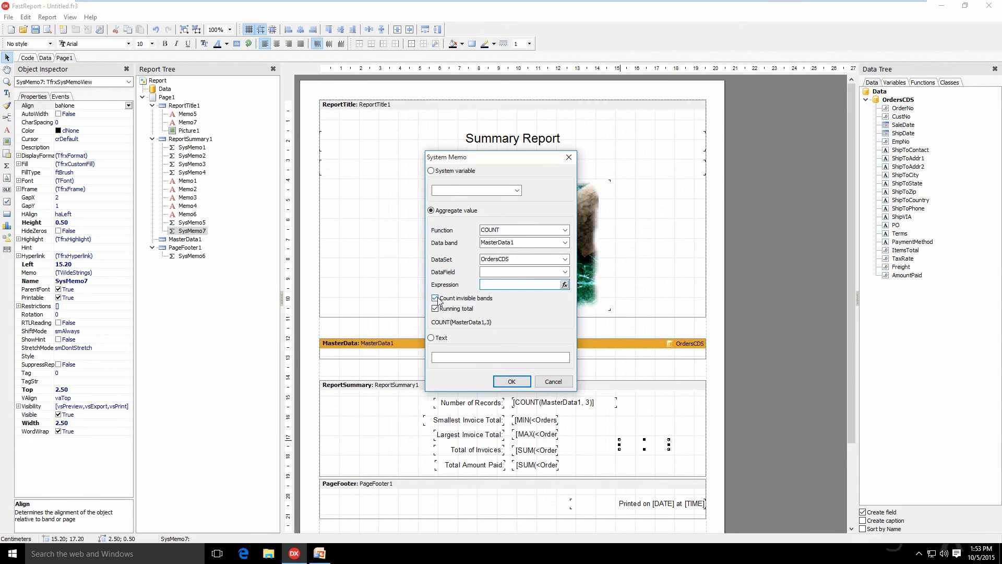
Cancel the system memo settings and delete the new empty memo from the report summary band
{"action": "left_click", "coordinate": [567, 383]}
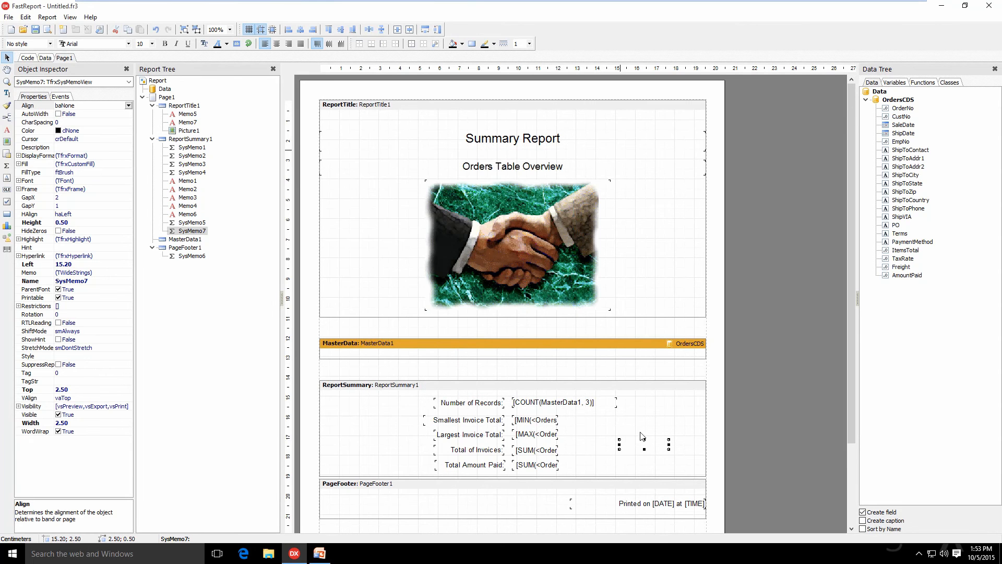
{"action": "left_click", "coordinate": [642, 449]}
{"action": "key", "text": "Delete"}
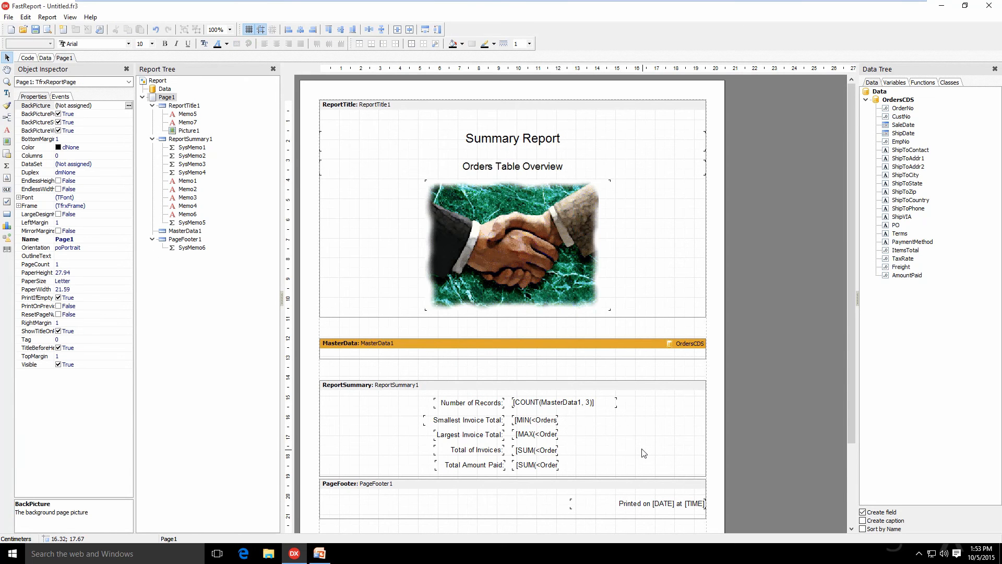
Examine the aggregate expression of the Largest Invoice Total system memo, and close its editor
{"action": "left_click", "coordinate": [542, 434]}
{"action": "right_click", "coordinate": [543, 435]}
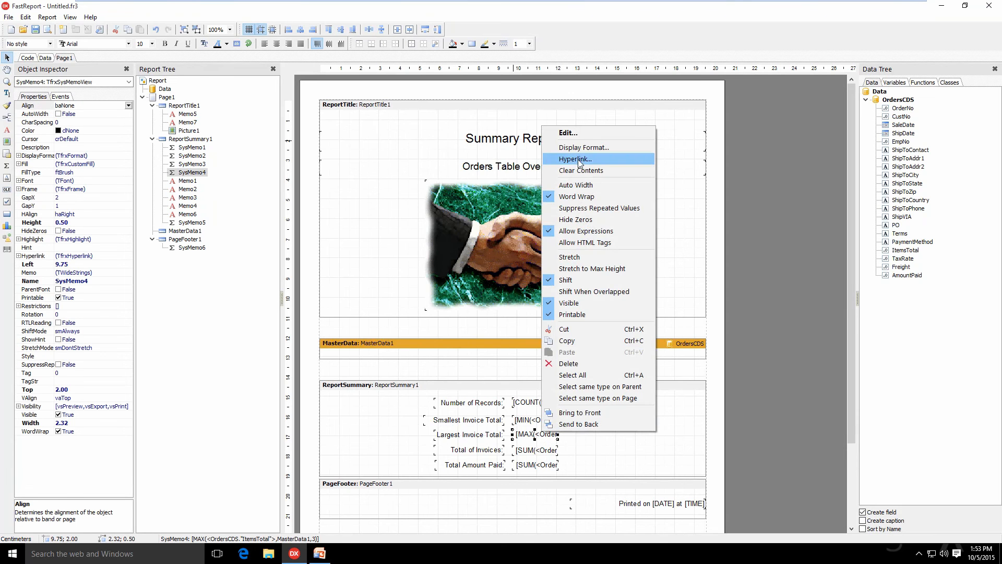
{"action": "left_click", "coordinate": [576, 135]}
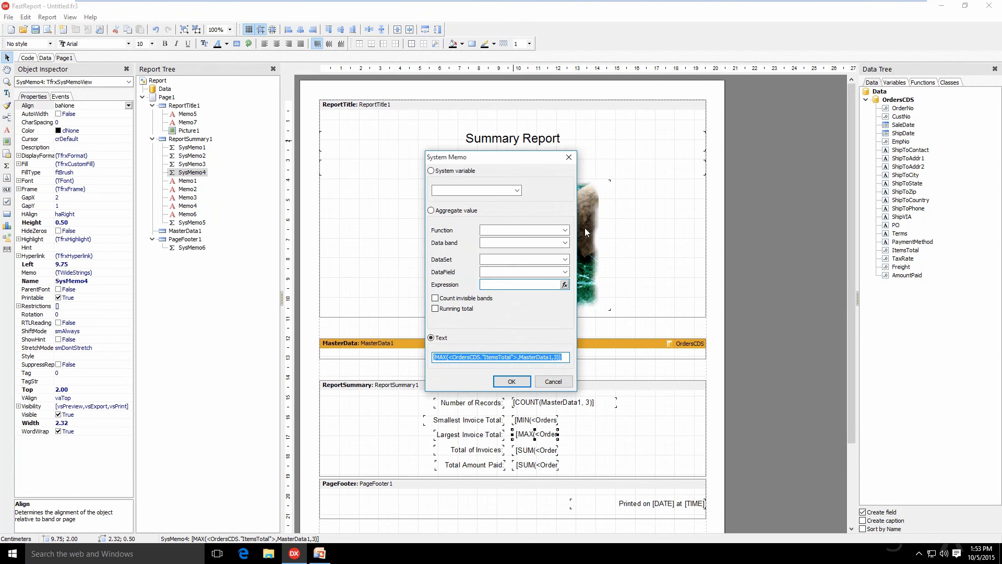
{"action": "left_click", "coordinate": [567, 357]}
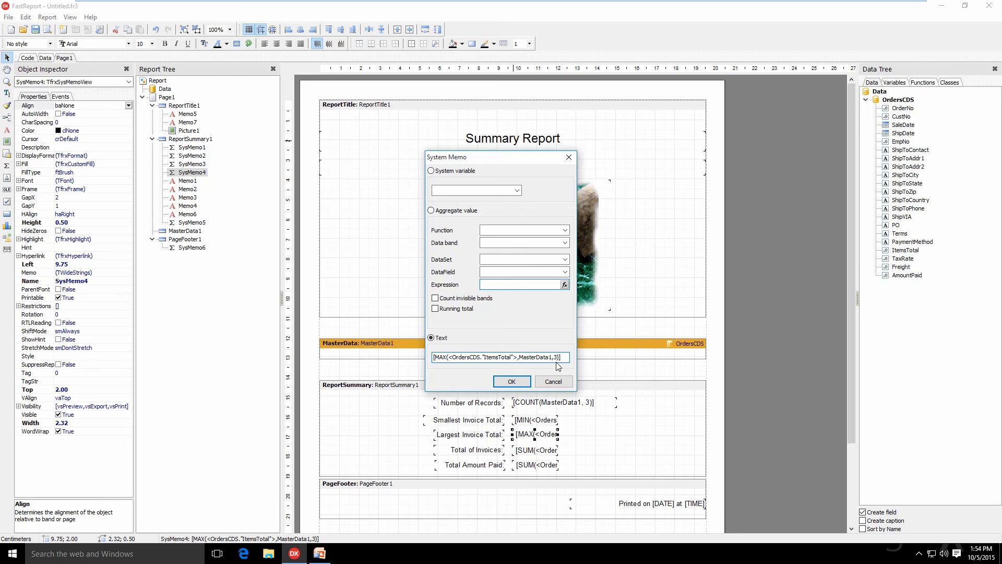
{"action": "left_click", "coordinate": [511, 381]}
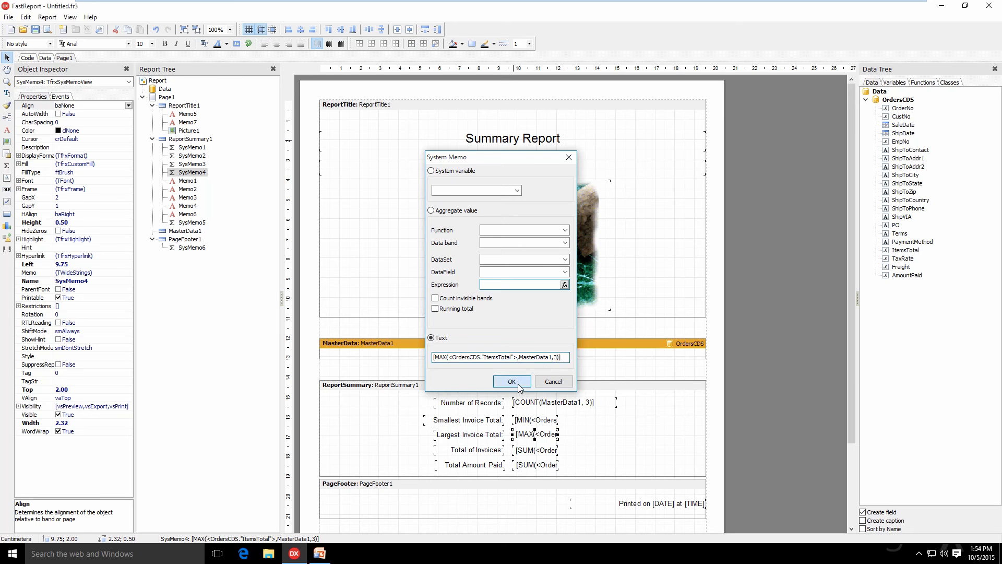
Examine the numeric display format and format string of the Largest Invoice Total system memo, and close the format settings
{"action": "right_click", "coordinate": [543, 436]}
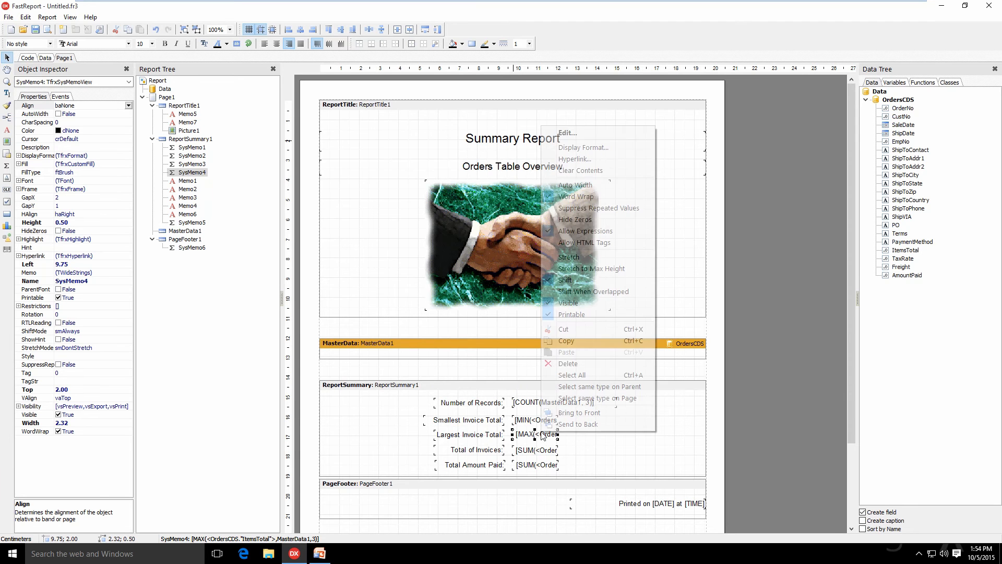
{"action": "left_click", "coordinate": [587, 149]}
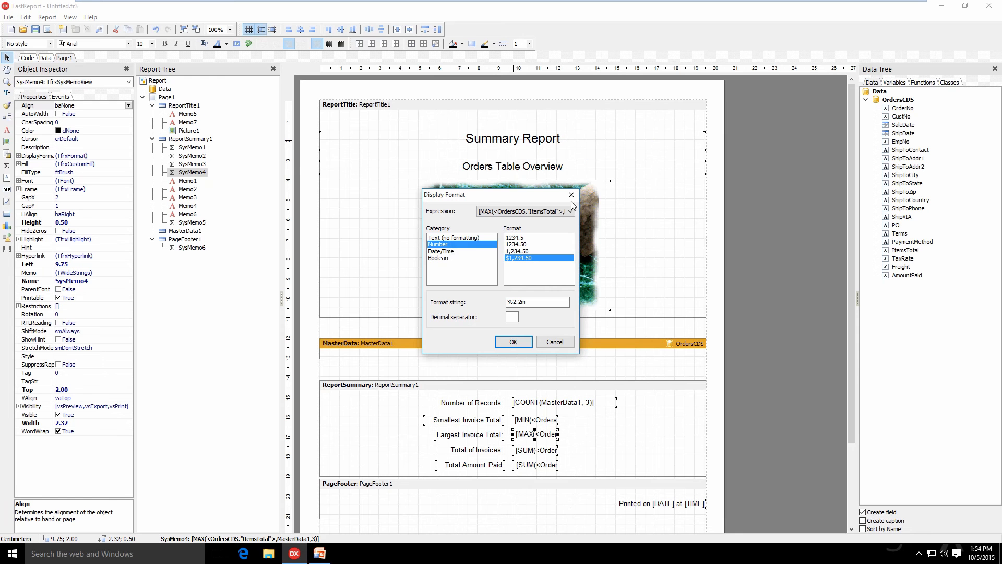
{"action": "left_click", "coordinate": [533, 257]}
{"action": "left_click", "coordinate": [535, 258]}
{"action": "left_click", "coordinate": [532, 303]}
{"action": "left_click", "coordinate": [513, 342]}
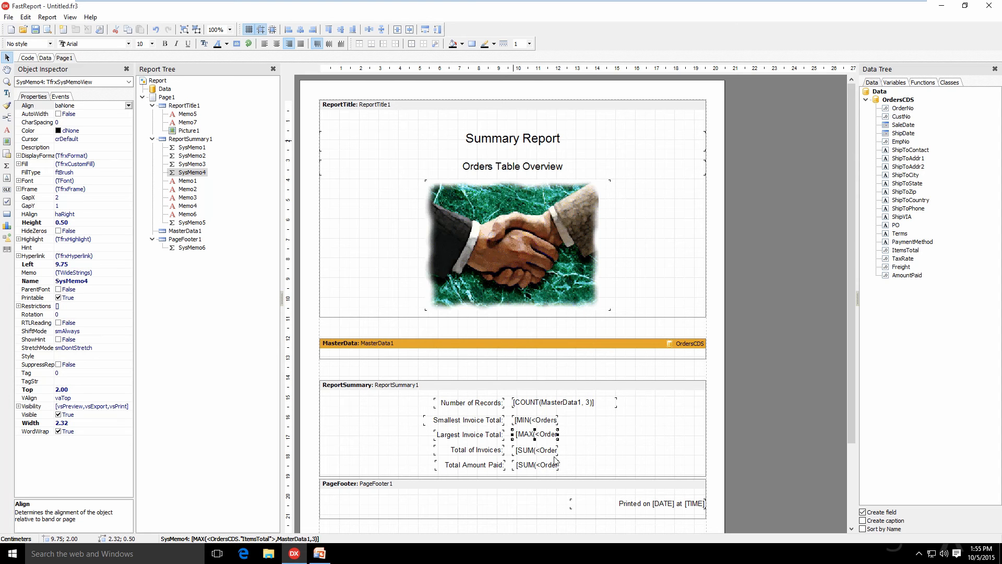
Examine the Smallest Invoice Total system memo's expression and the formatting tag at its end, and close its editor
{"action": "right_click", "coordinate": [544, 424]}
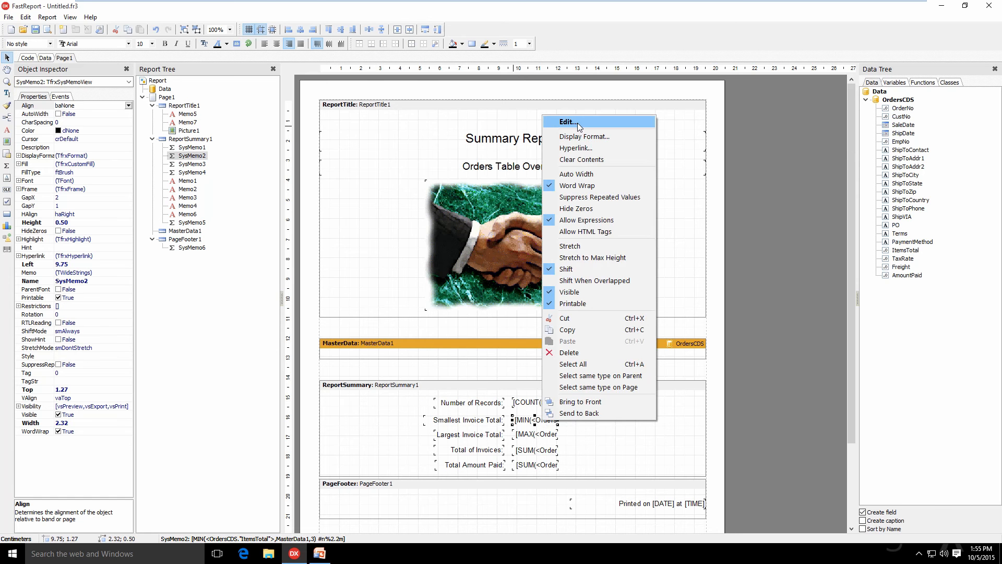
{"action": "left_click", "coordinate": [568, 121]}
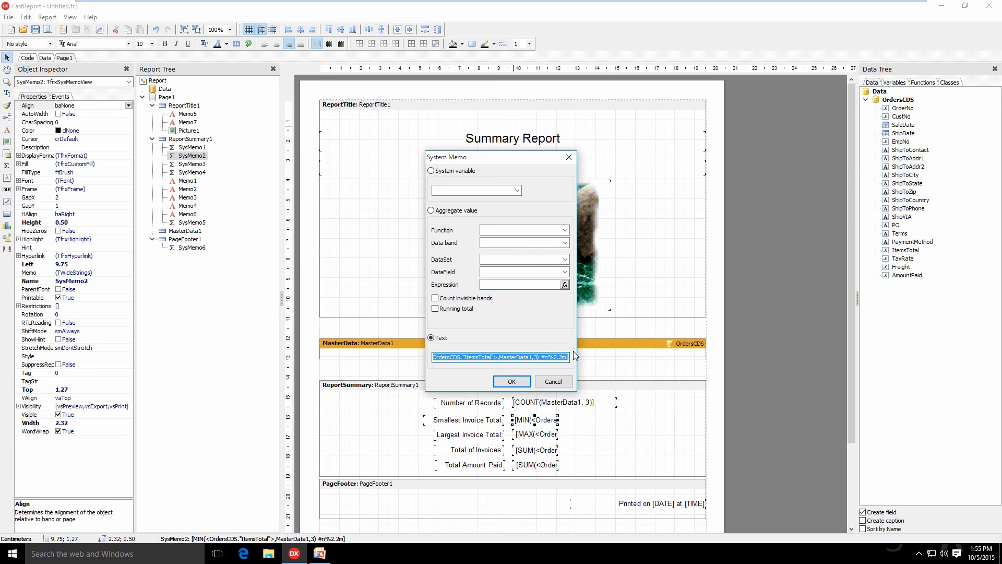
{"action": "left_click", "coordinate": [566, 358]}
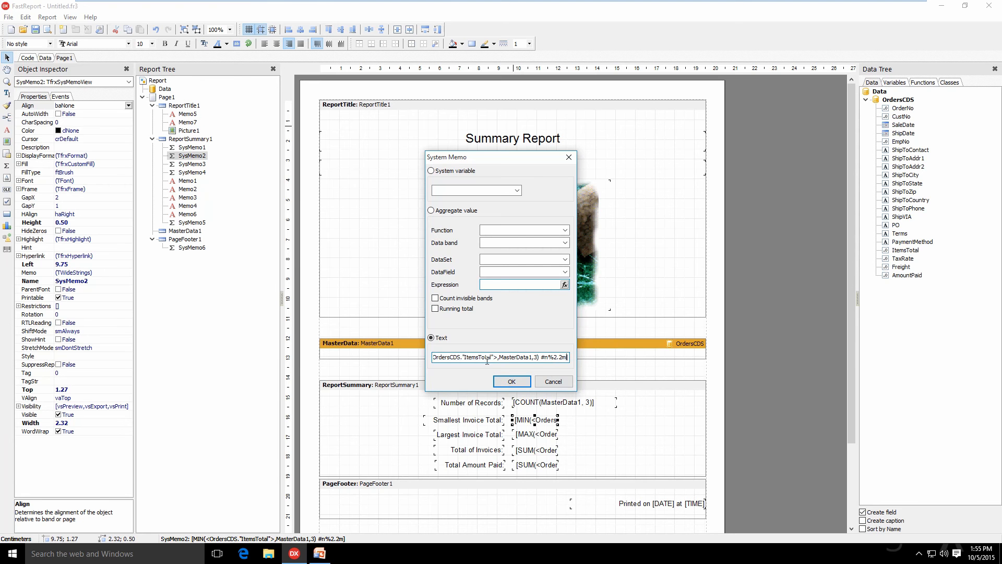
{"action": "left_click_drag", "start_coordinate": [481, 358], "coordinate": [414, 358]}
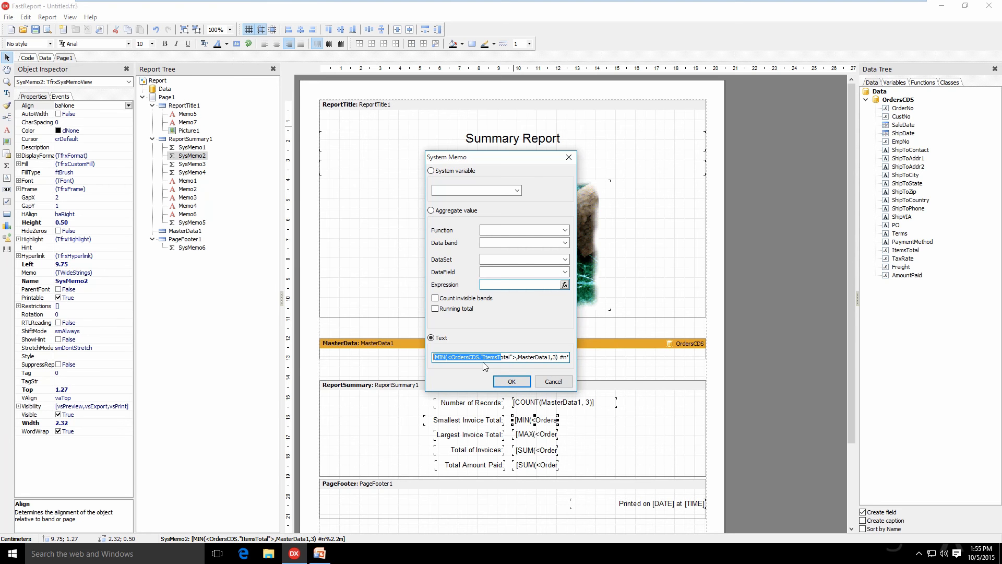
{"action": "left_click", "coordinate": [554, 357]}
{"action": "left_click_drag", "start_coordinate": [566, 357], "coordinate": [580, 357]}
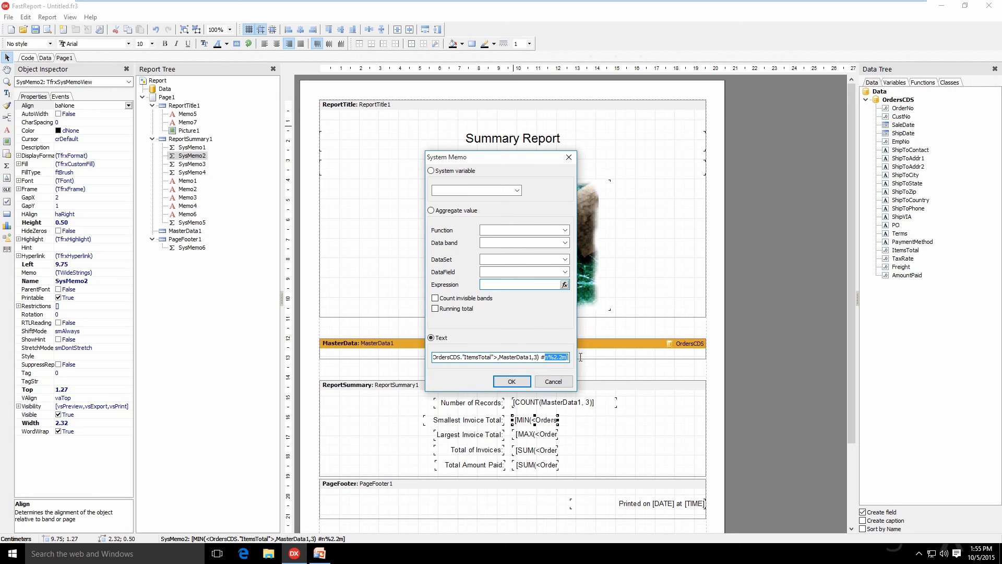
{"action": "left_click", "coordinate": [539, 358]}
{"action": "left_click", "coordinate": [504, 381]}
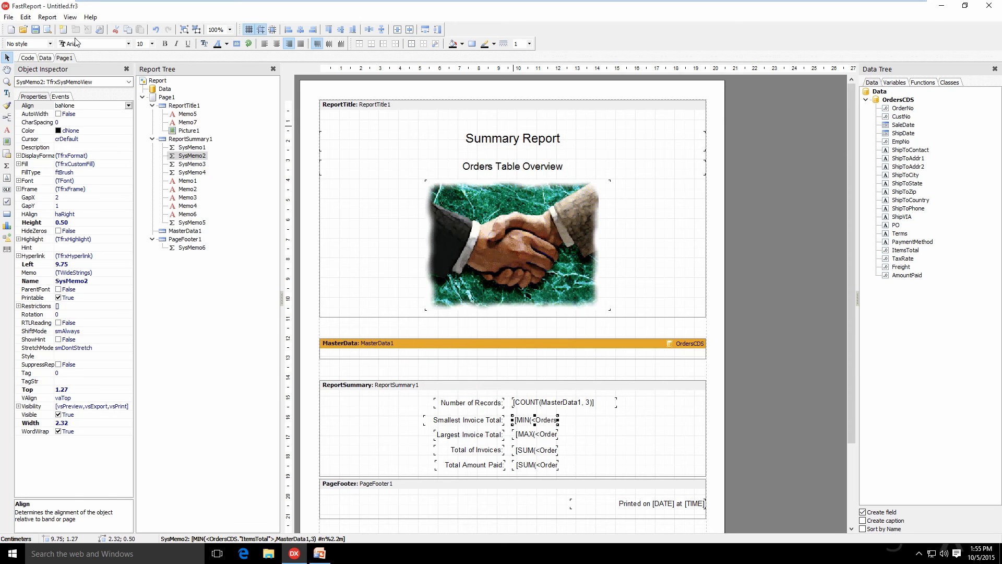
Preview the summary report, leave the report designer and select MasterDetailReport on the main form
{"action": "left_click", "coordinate": [47, 30]}
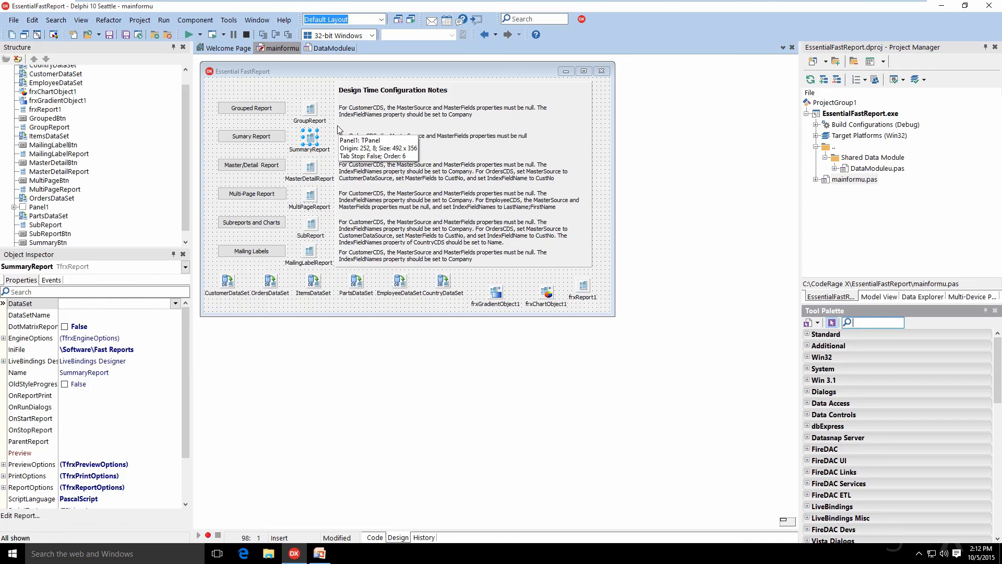
{"action": "left_click", "coordinate": [311, 168]}
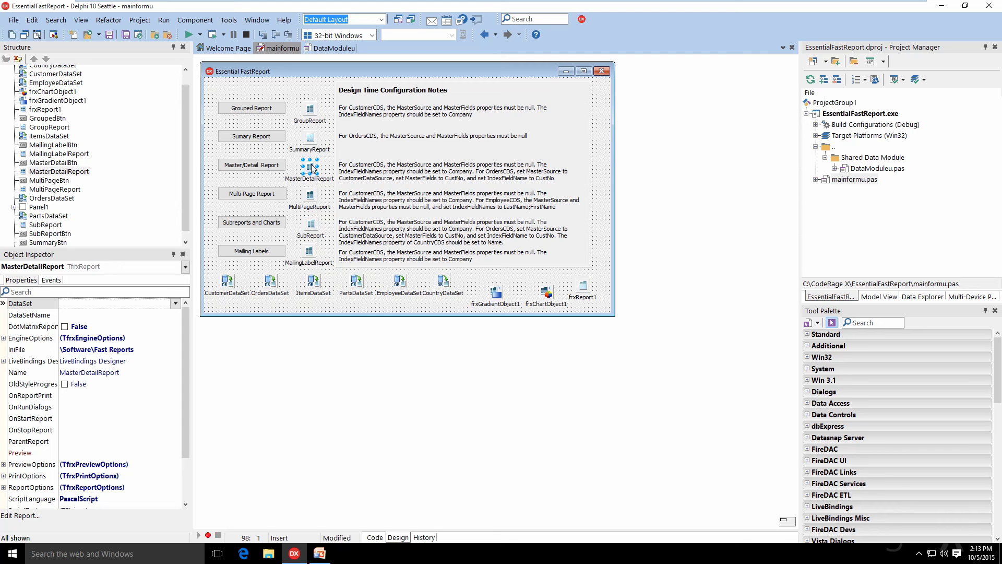
Examine the index and master-link properties of CustomerCDS and OrdersCDS in the data module
{"action": "left_click", "coordinate": [335, 48]}
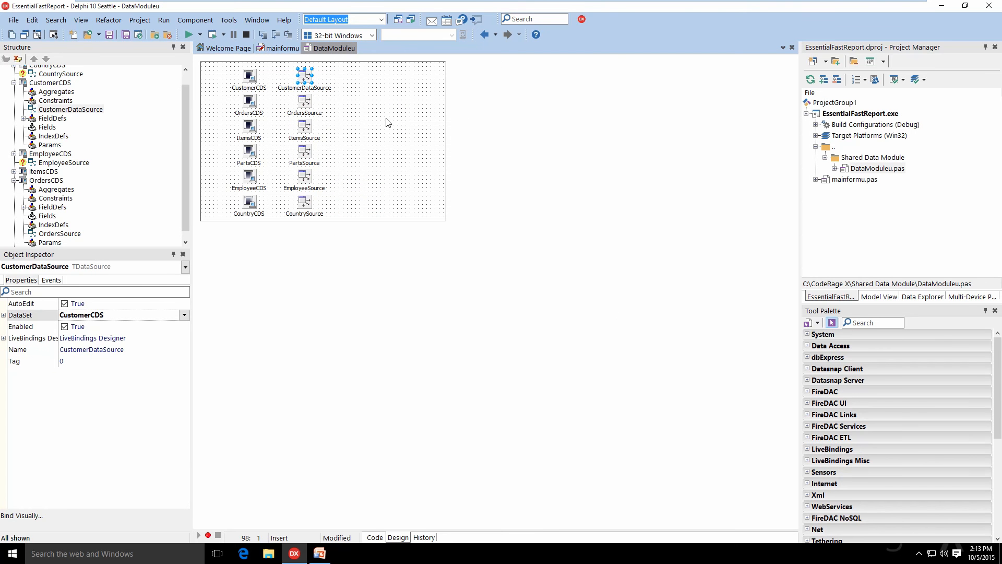
{"action": "left_click", "coordinate": [249, 76]}
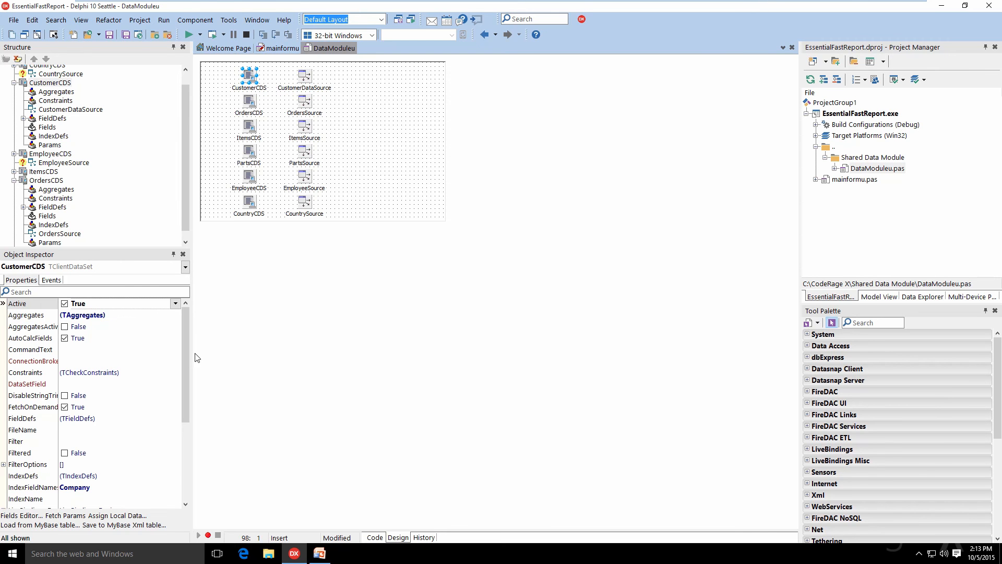
{"action": "left_click_drag", "start_coordinate": [184, 354], "coordinate": [184, 406]}
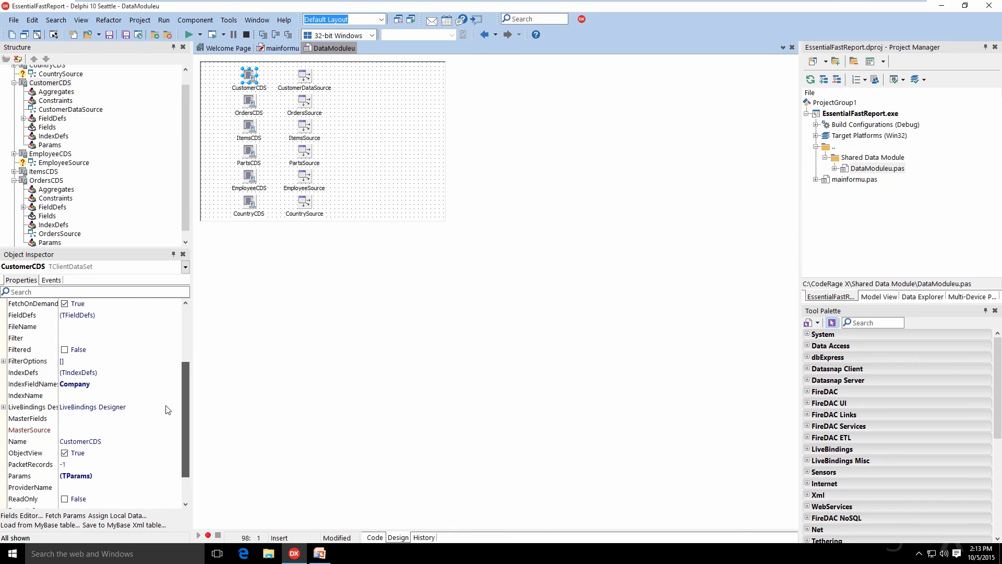
{"action": "left_click", "coordinate": [113, 385]}
{"action": "left_click", "coordinate": [252, 103]}
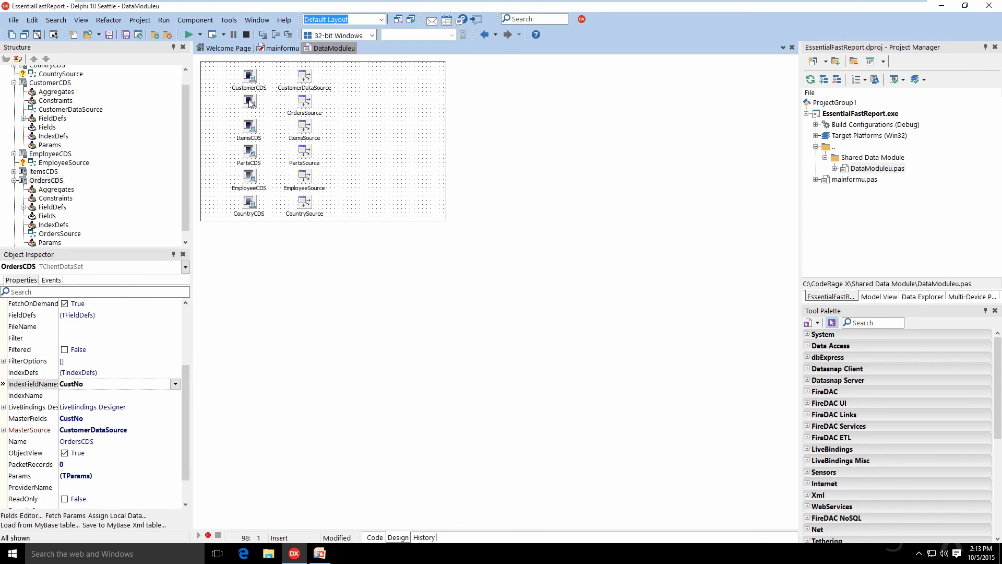
{"action": "left_click", "coordinate": [124, 386]}
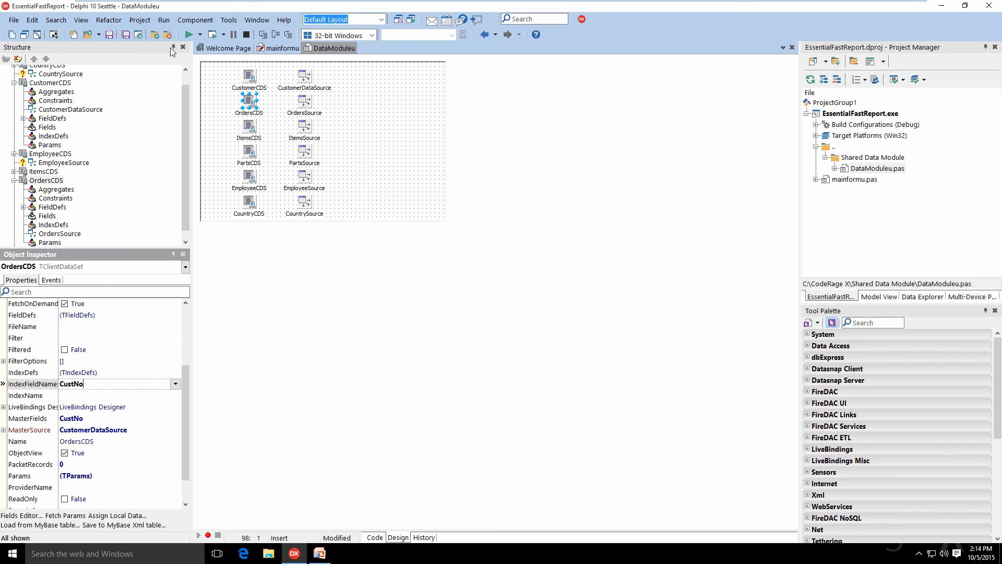
Return to the main form and open MasterDetailReport in the report designer
{"action": "left_click", "coordinate": [275, 48]}
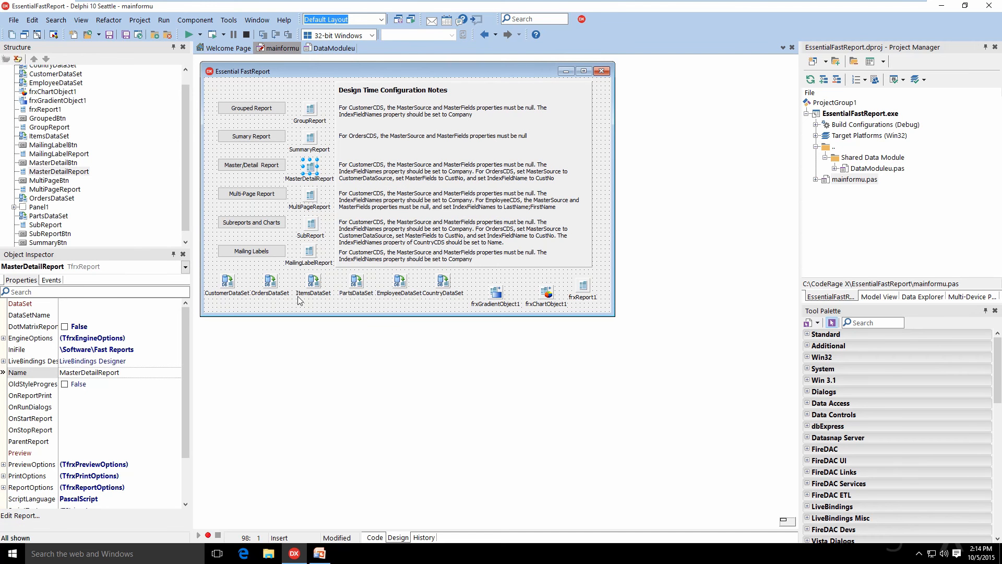
{"action": "double_click", "coordinate": [311, 168]}
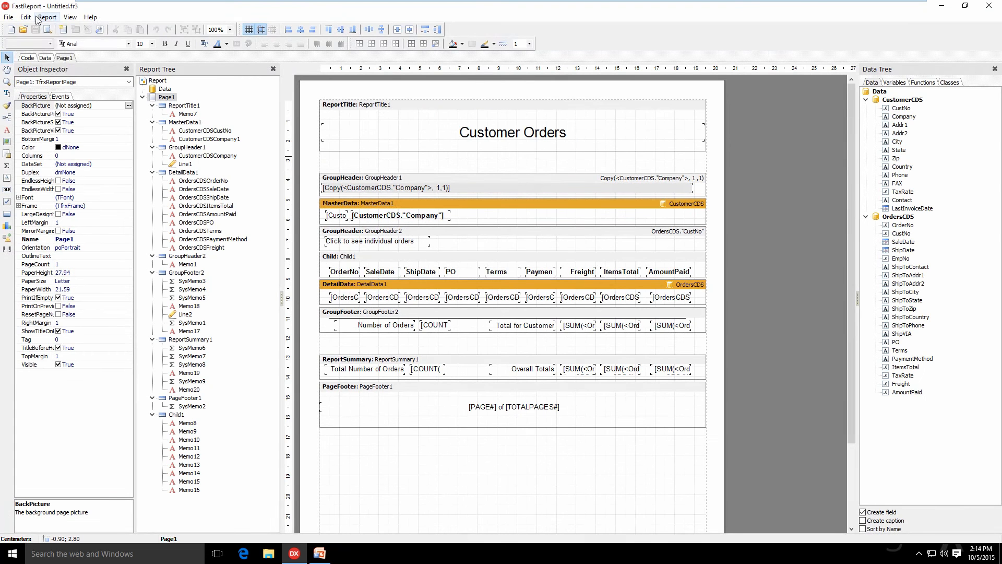
Check which datasets are selected for the master/detail report, leaving the selection as it is
{"action": "left_click", "coordinate": [46, 17]}
{"action": "left_click", "coordinate": [52, 29]}
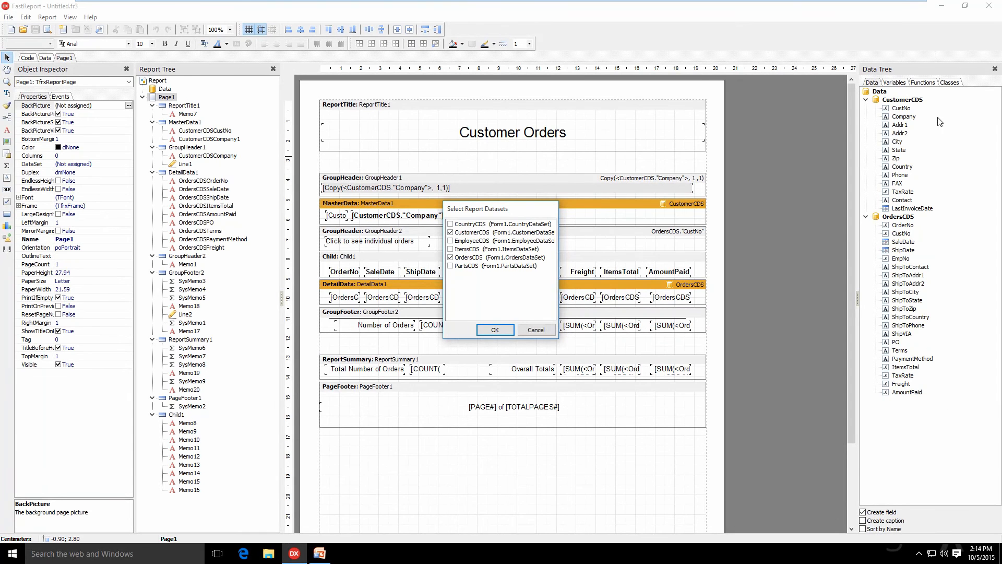
{"action": "left_click", "coordinate": [546, 332]}
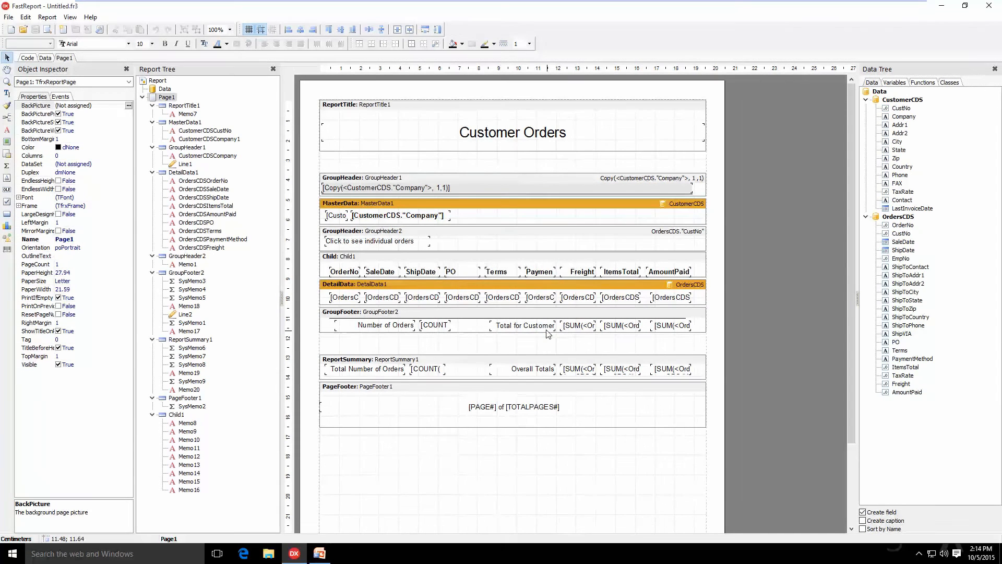
Inspect the properties of the MasterData1, DetailData1, GroupHeader1, GroupHeader2, Child1 and GroupFooter2 bands in the Customer Orders report
{"action": "left_click", "coordinate": [491, 202]}
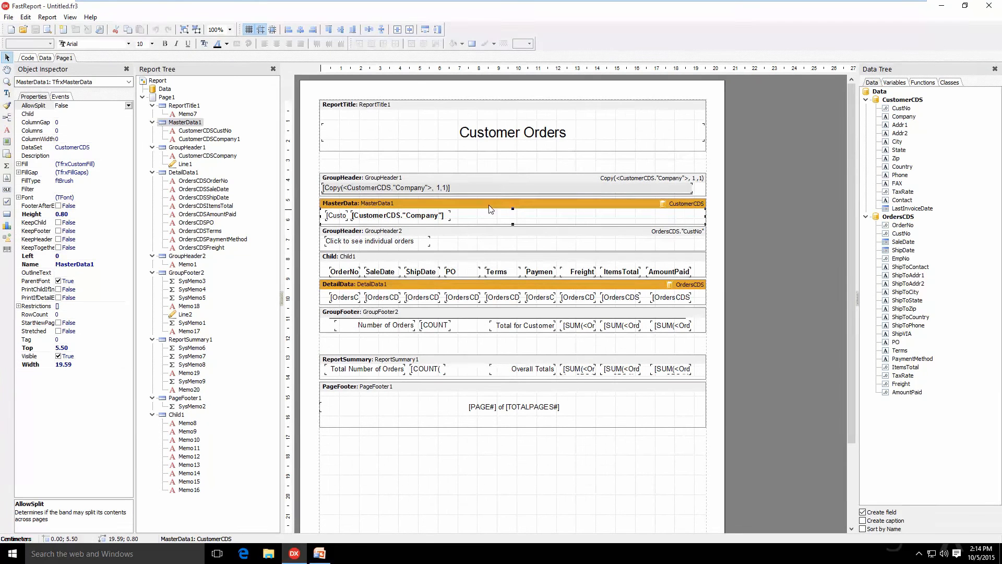
{"action": "left_click", "coordinate": [496, 284]}
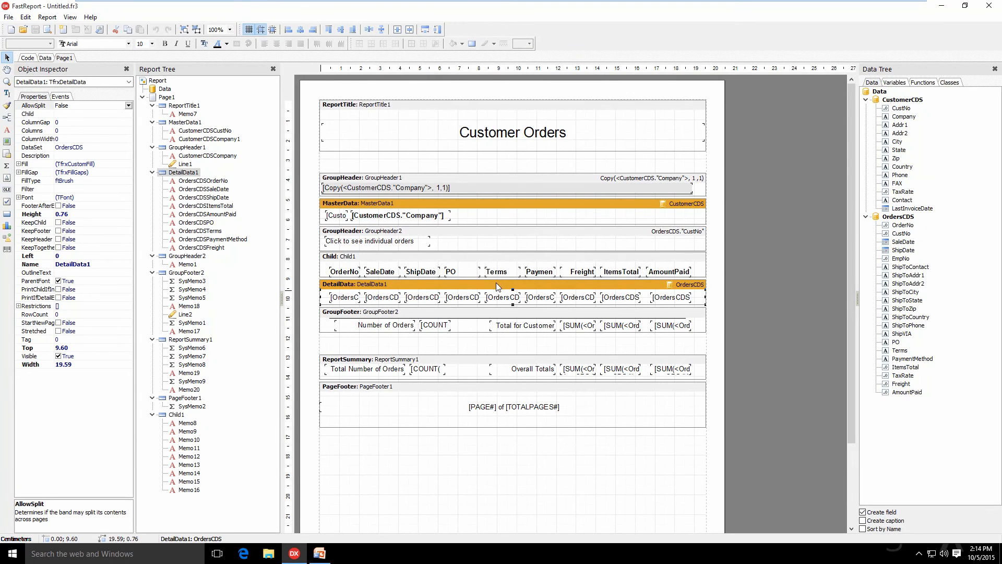
{"action": "left_click", "coordinate": [531, 181]}
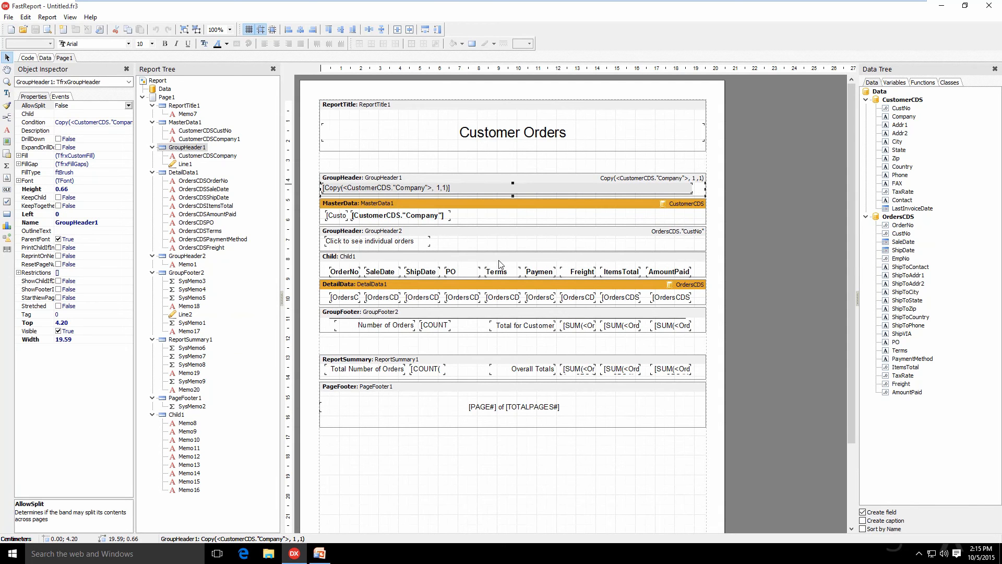
{"action": "left_click", "coordinate": [486, 234]}
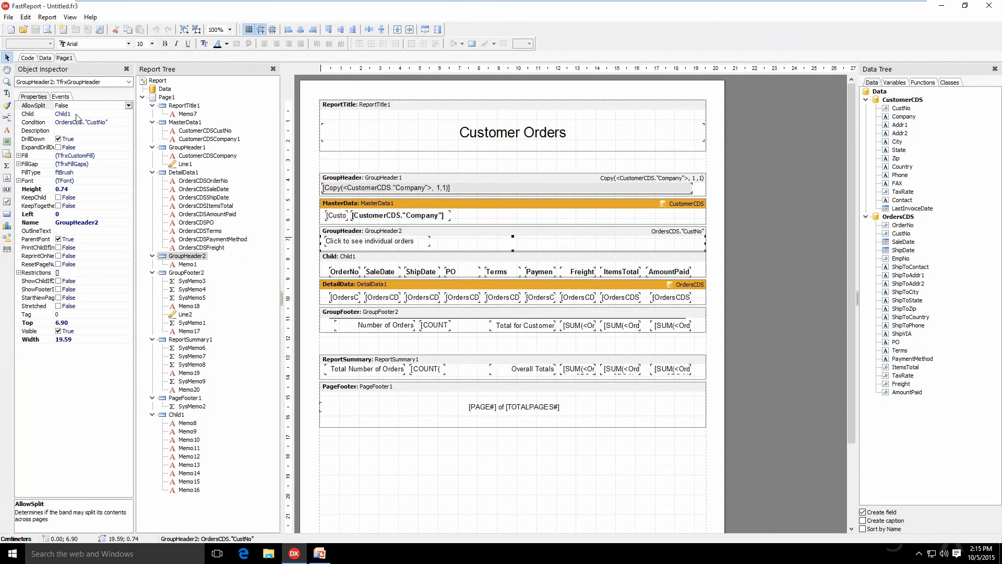
{"action": "left_click", "coordinate": [505, 259]}
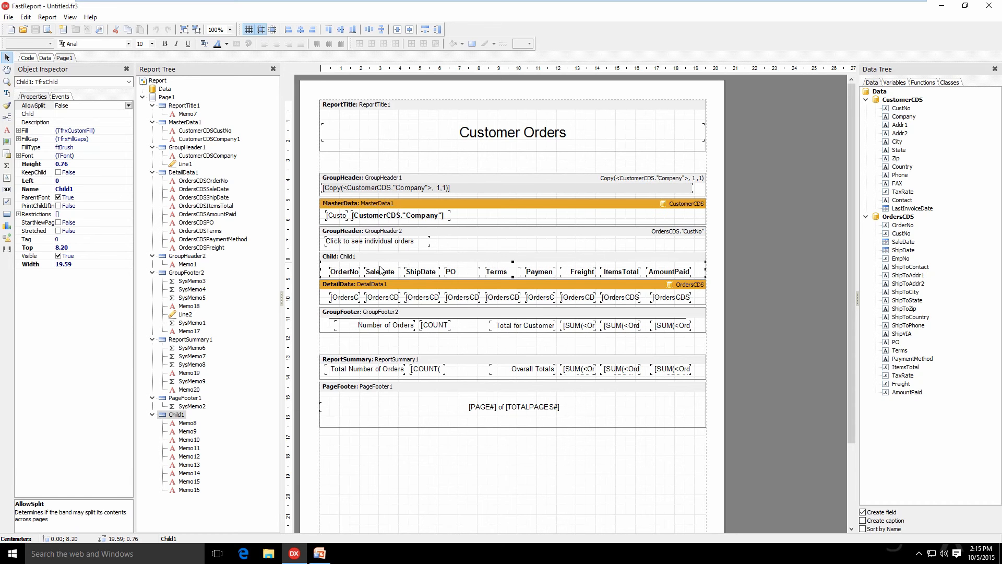
{"action": "left_click", "coordinate": [489, 282]}
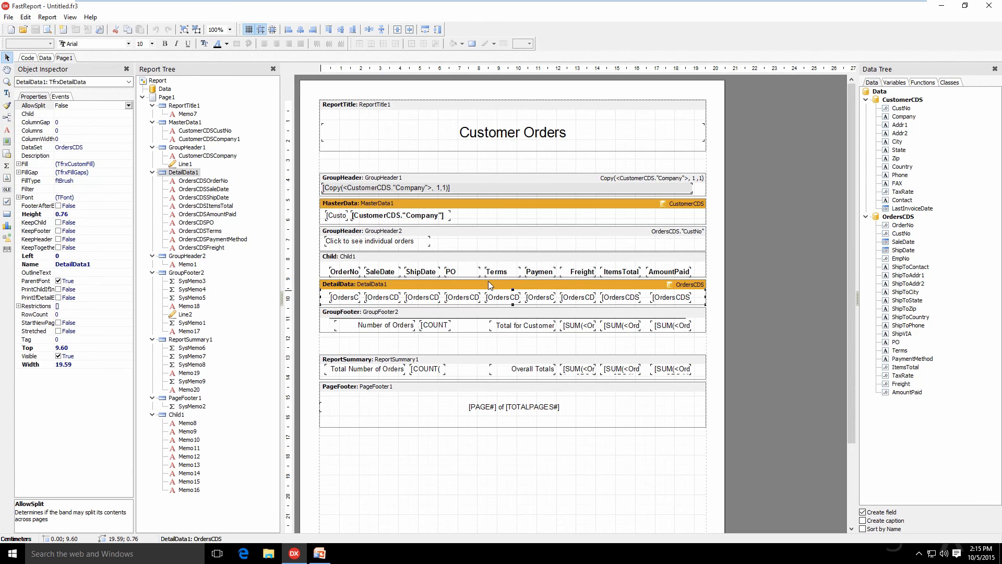
{"action": "left_click", "coordinate": [492, 319]}
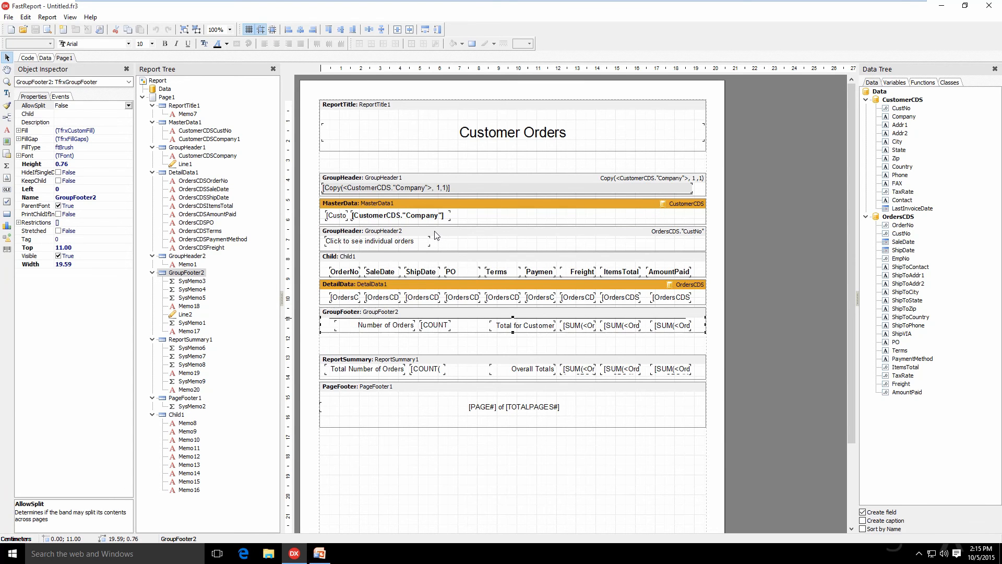
Preview the Customer Orders report, expand and collapse individual orders for Action Club and Adventure Undersea, and close the preview
{"action": "left_click", "coordinate": [47, 29]}
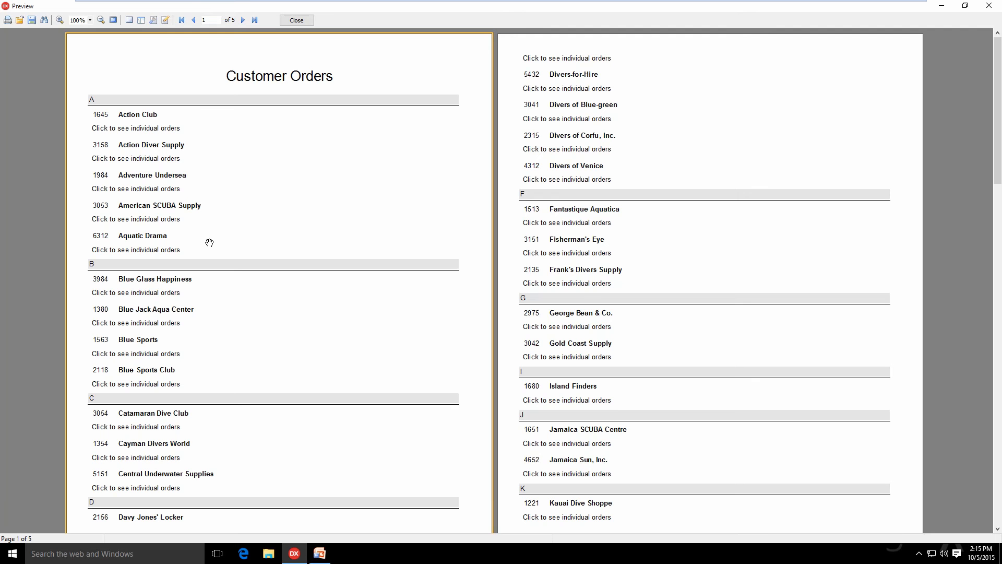
{"action": "left_click", "coordinate": [147, 133]}
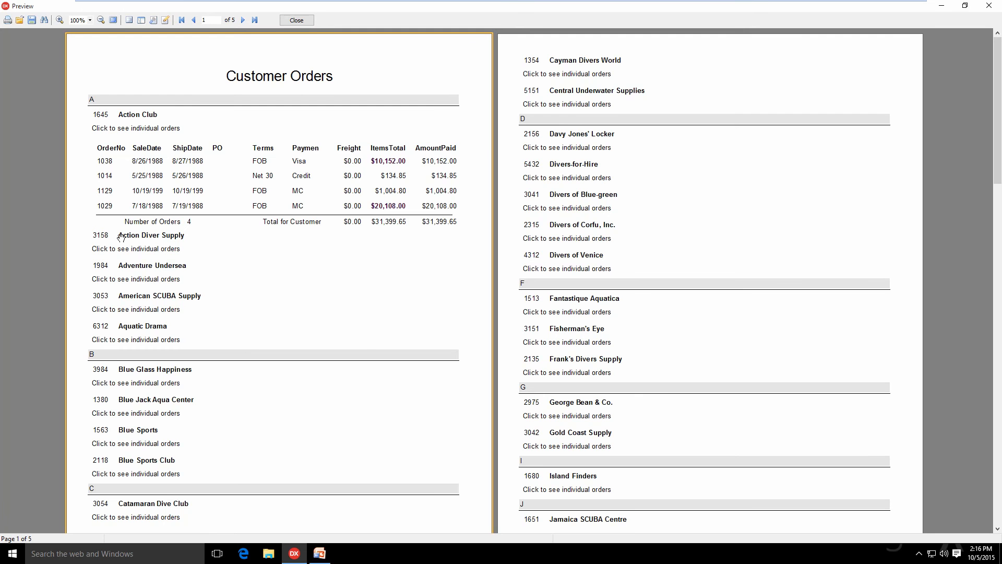
{"action": "left_click", "coordinate": [132, 284]}
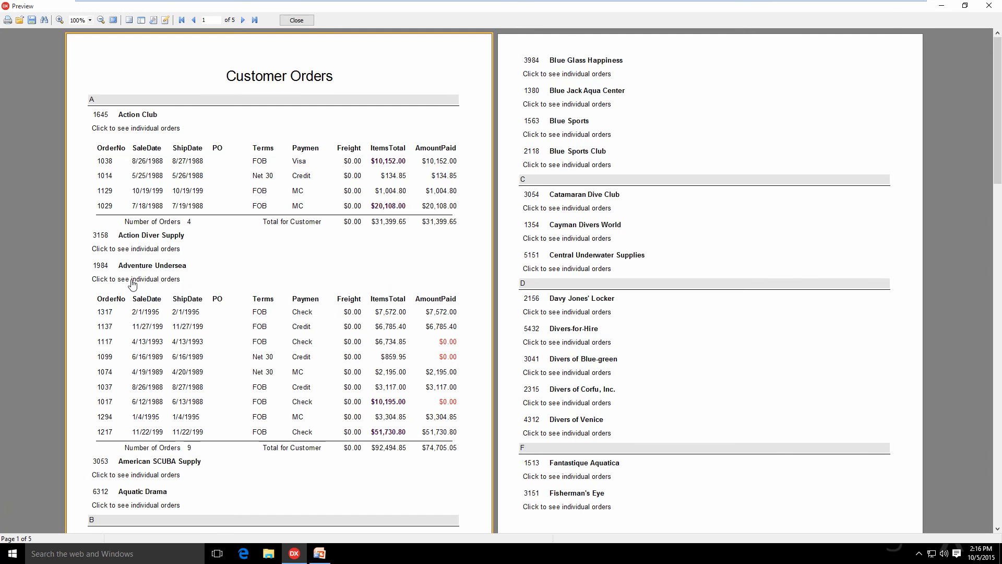
{"action": "left_click", "coordinate": [133, 283]}
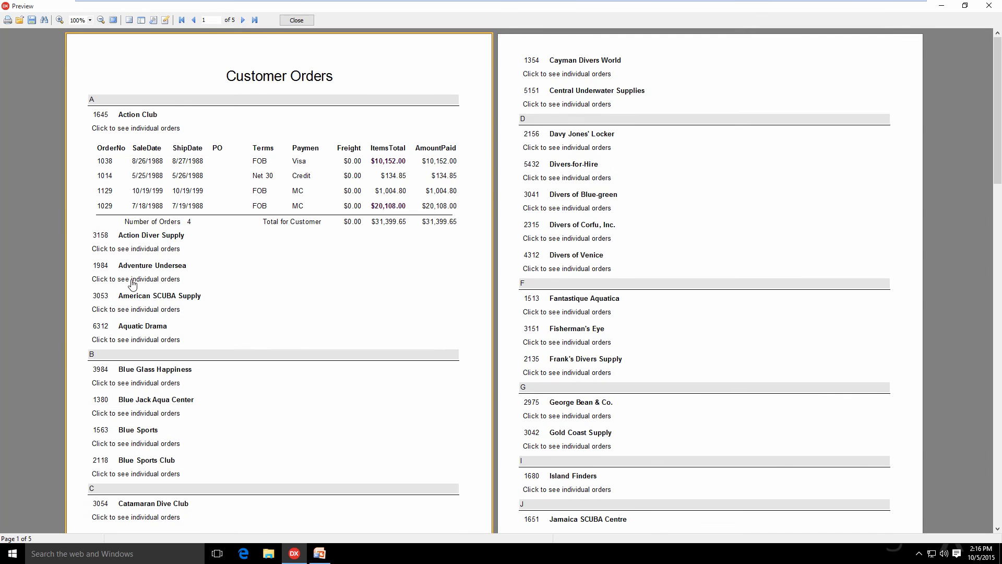
{"action": "left_click", "coordinate": [140, 128]}
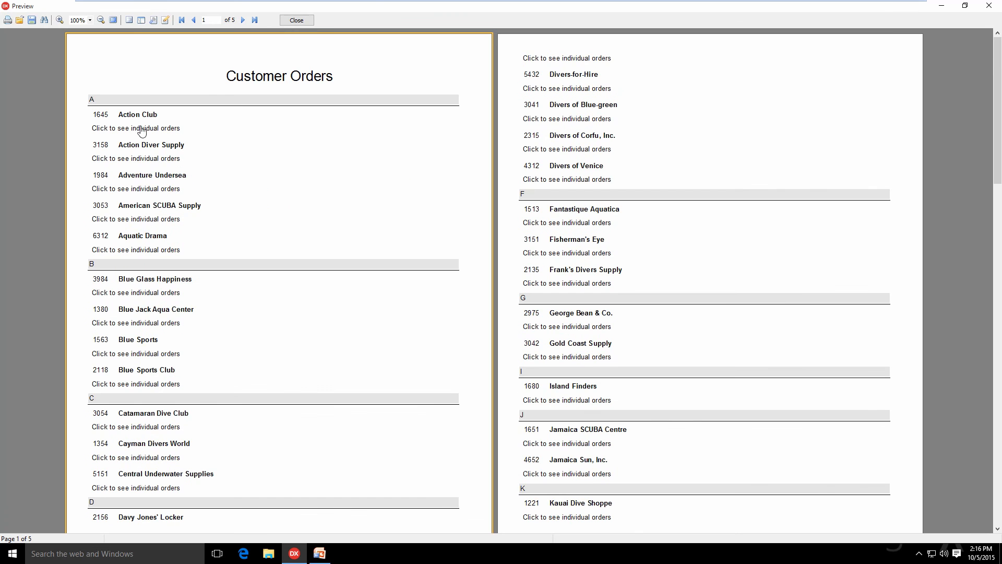
{"action": "left_click", "coordinate": [154, 190]}
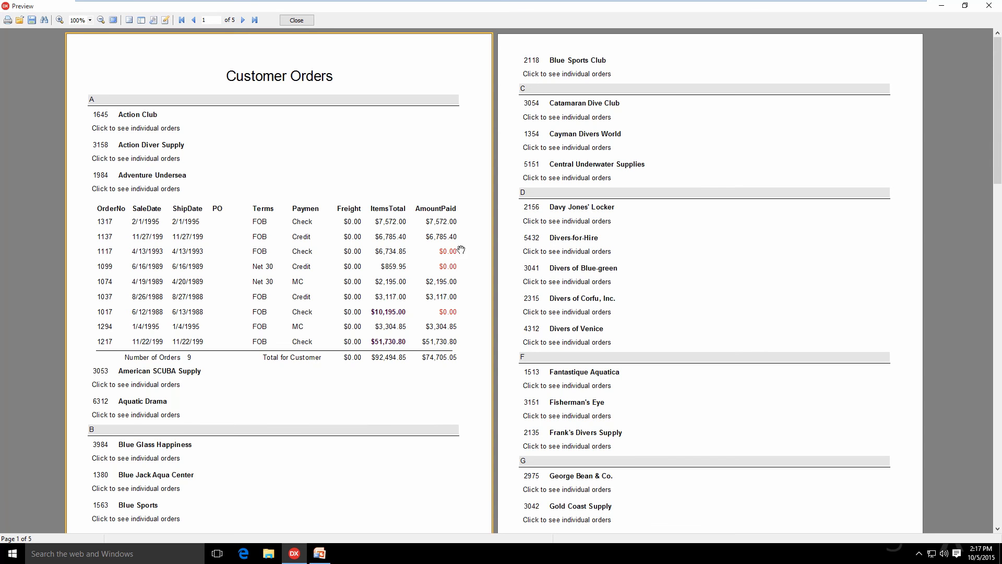
{"action": "left_click", "coordinate": [296, 19]}
Examine the AmountPaid memo's expression and highlight condition in the DetailData1 band, and close its editor
{"action": "left_click", "coordinate": [665, 257]}
{"action": "right_click", "coordinate": [665, 258]}
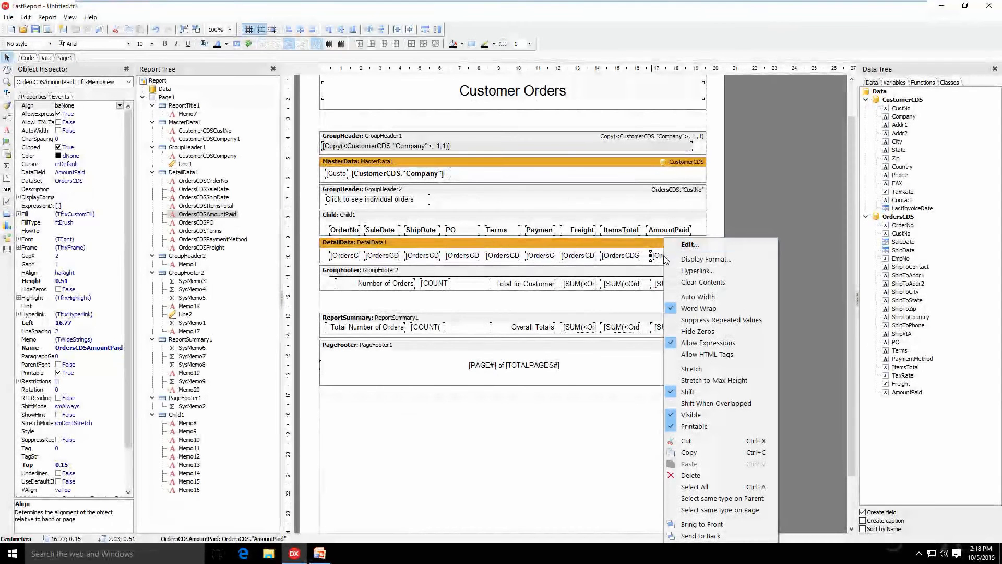
{"action": "left_click", "coordinate": [678, 244]}
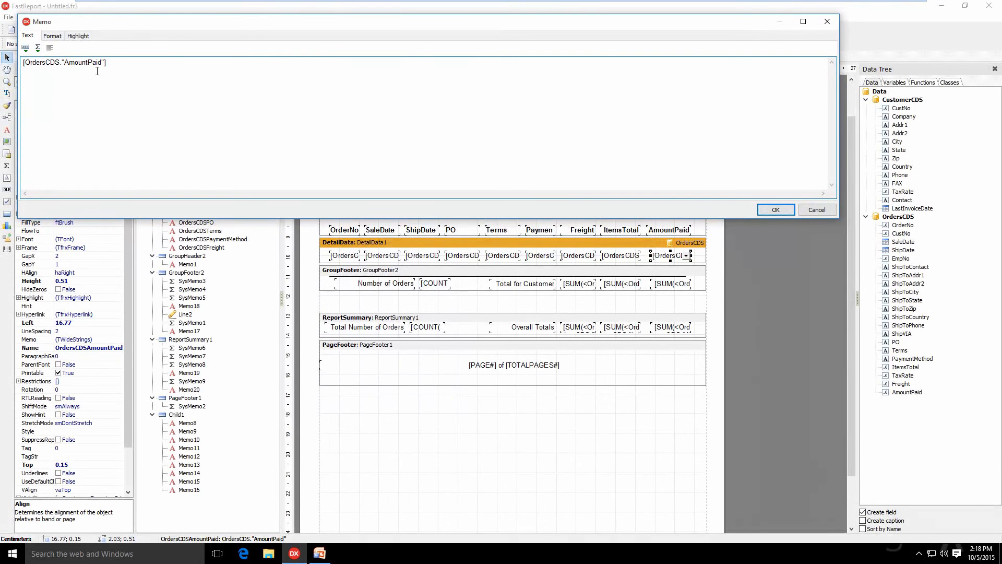
{"action": "left_click", "coordinate": [81, 37]}
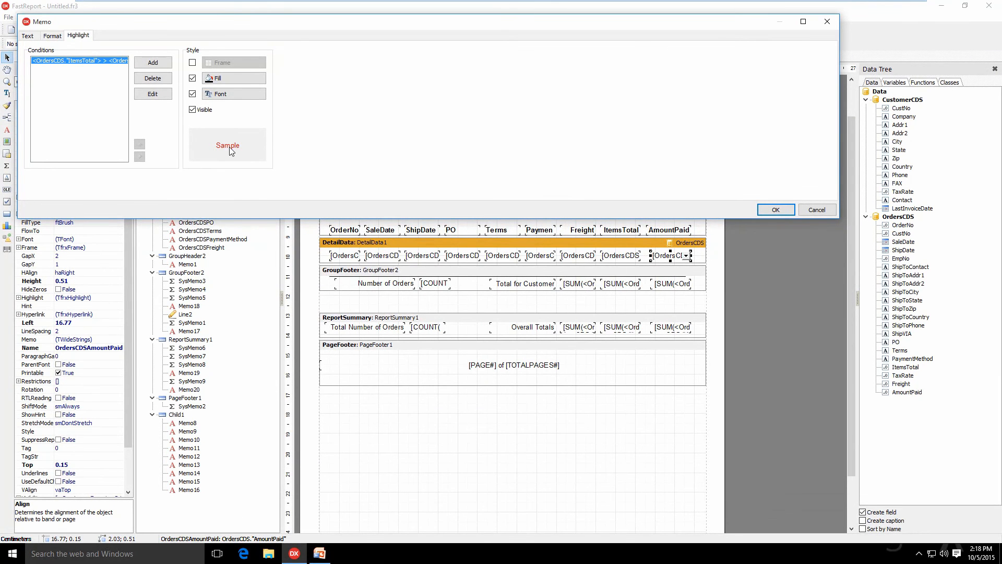
{"action": "left_click", "coordinate": [775, 210]}
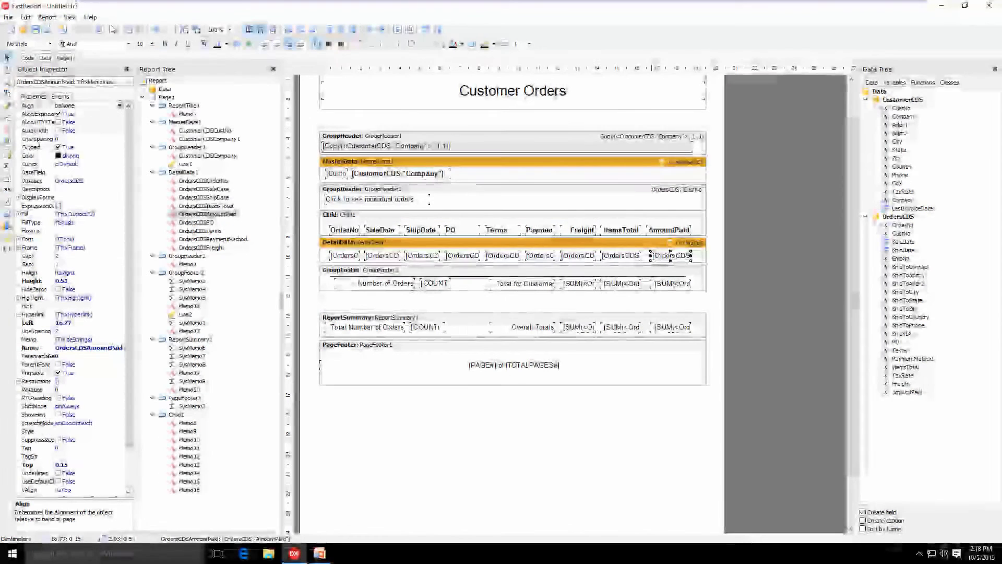
Preview Customer Orders again, expand Adventure Undersea's orders to check the AmountPaid highlighting, collapse them and close the preview
{"action": "key", "text": "ctrl+p"}
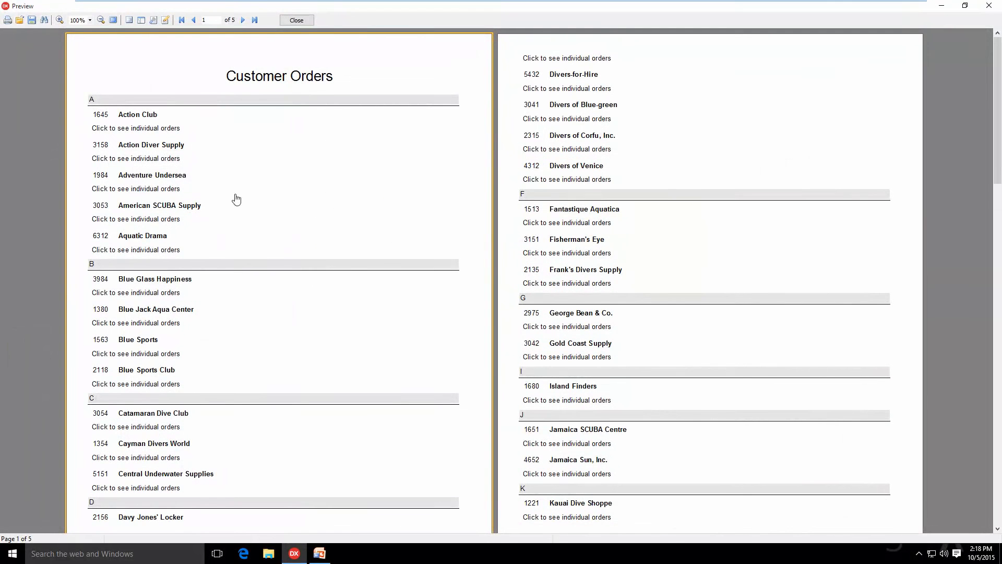
{"action": "left_click", "coordinate": [137, 190]}
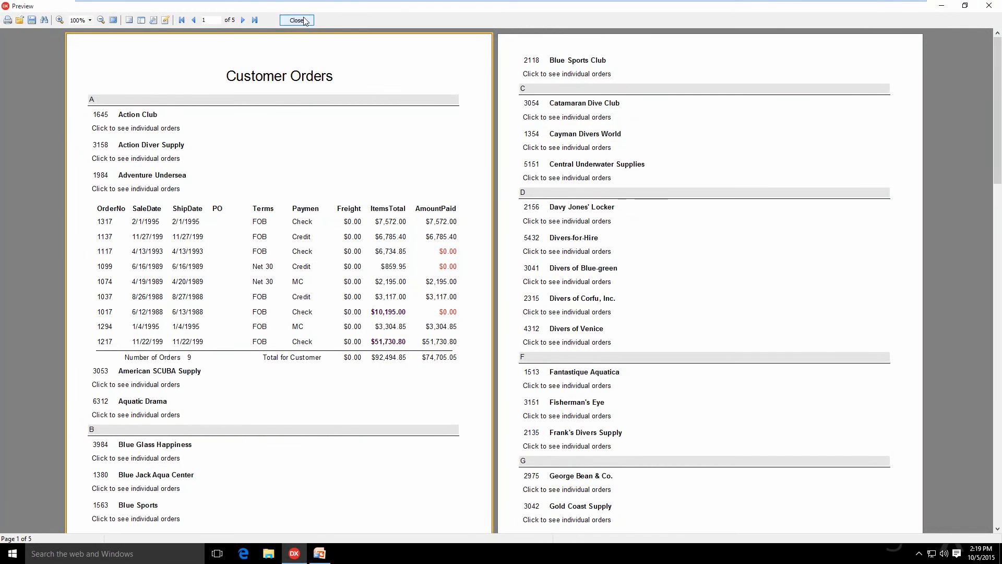
{"action": "left_click", "coordinate": [169, 191]}
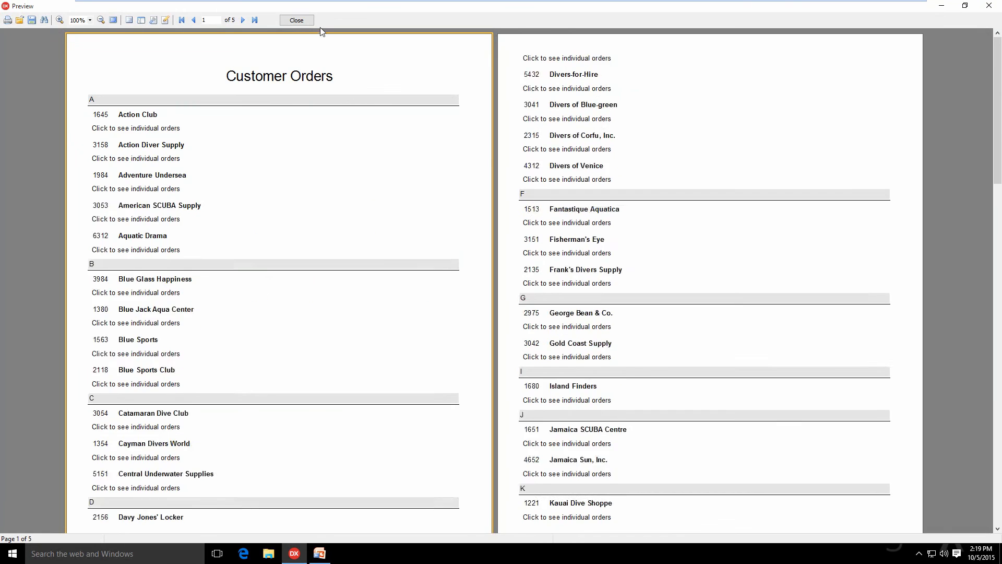
{"action": "left_click", "coordinate": [296, 20]}
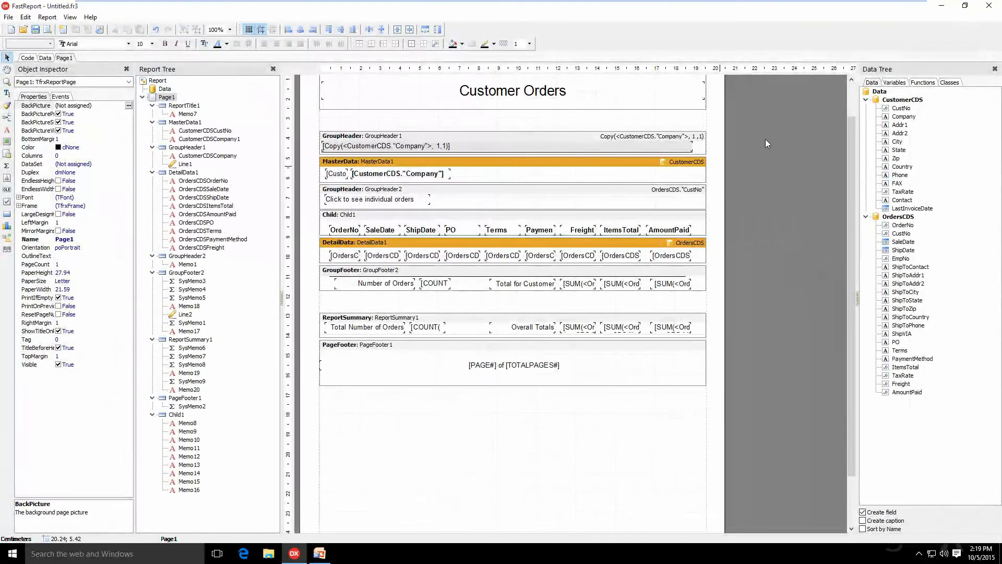
Leave the master/detail report's designer and open MultiPageReport from the main form in the report designer
{"action": "left_click", "coordinate": [988, 6]}
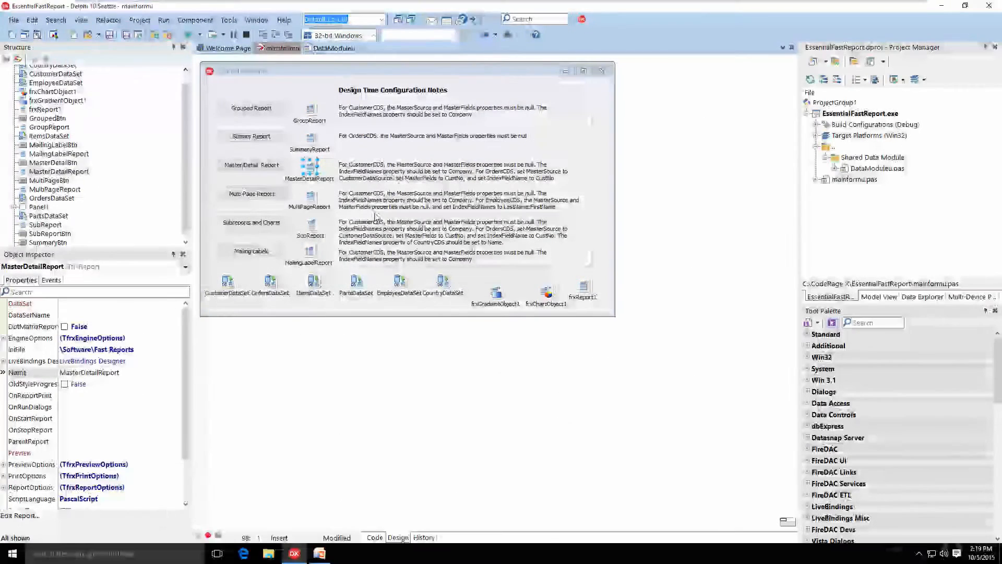
{"action": "left_click", "coordinate": [310, 197]}
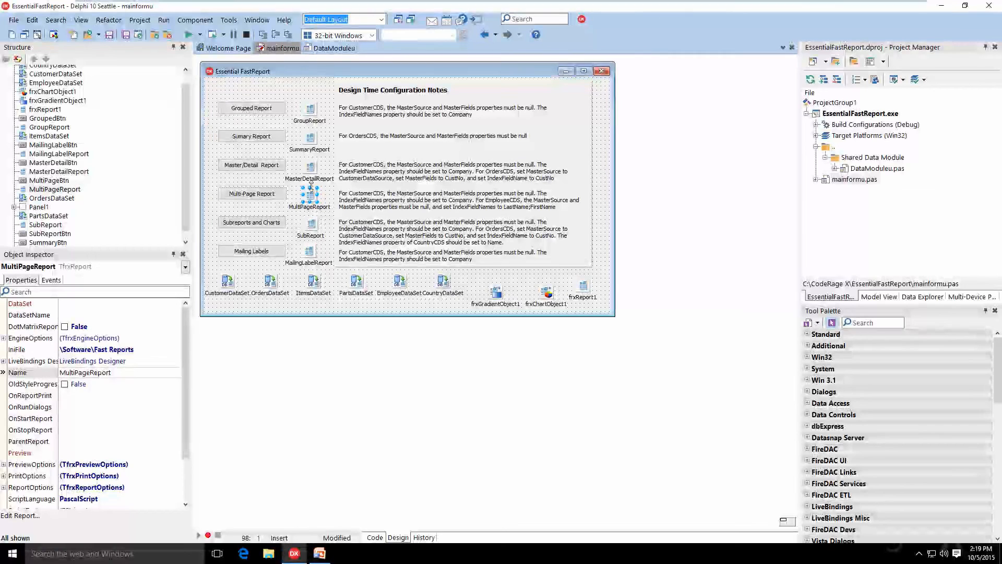
{"action": "double_click", "coordinate": [310, 199]}
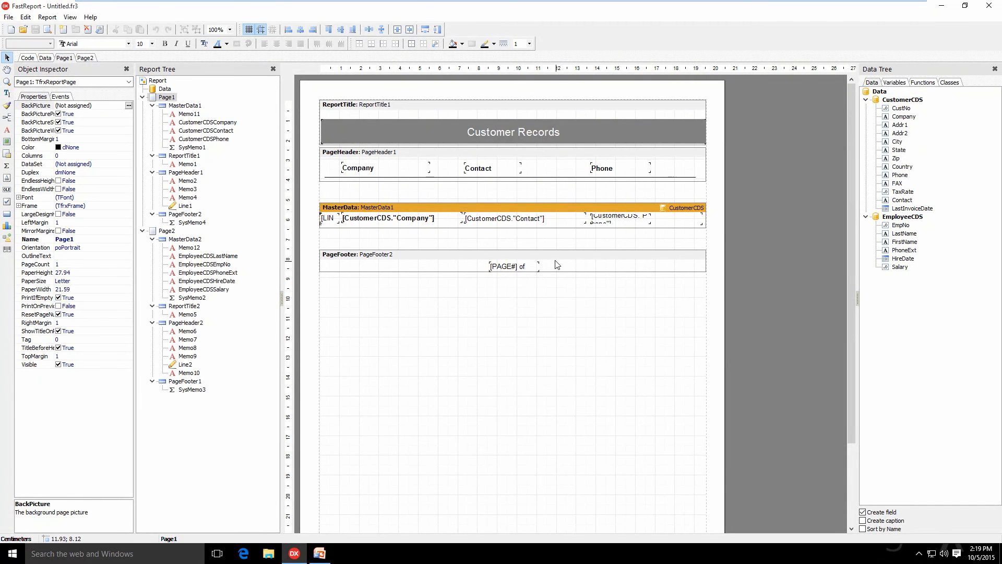
Show the Employee Records page of the multi-page report and check which datasets the report uses
{"action": "left_click", "coordinate": [85, 58]}
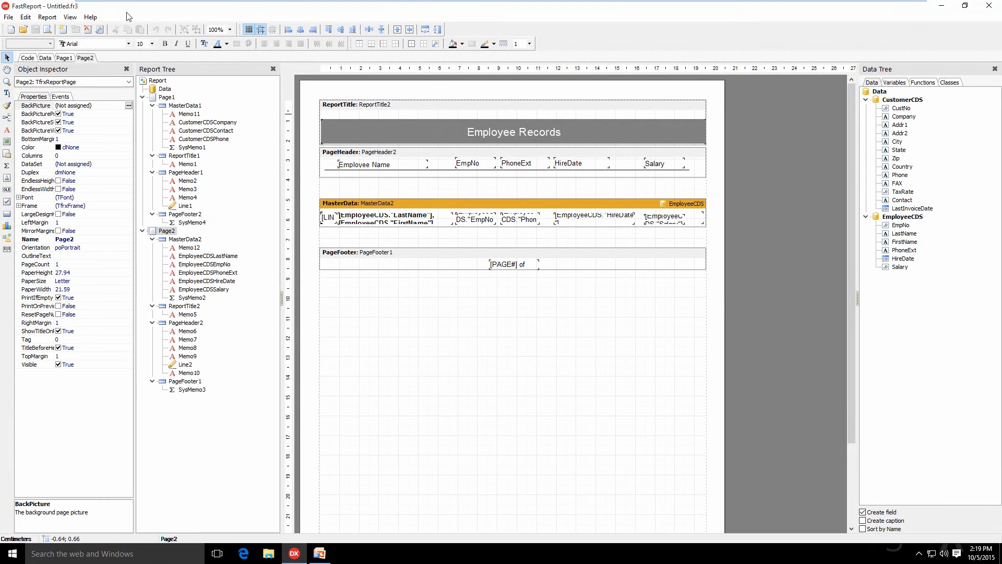
{"action": "left_click", "coordinate": [47, 17]}
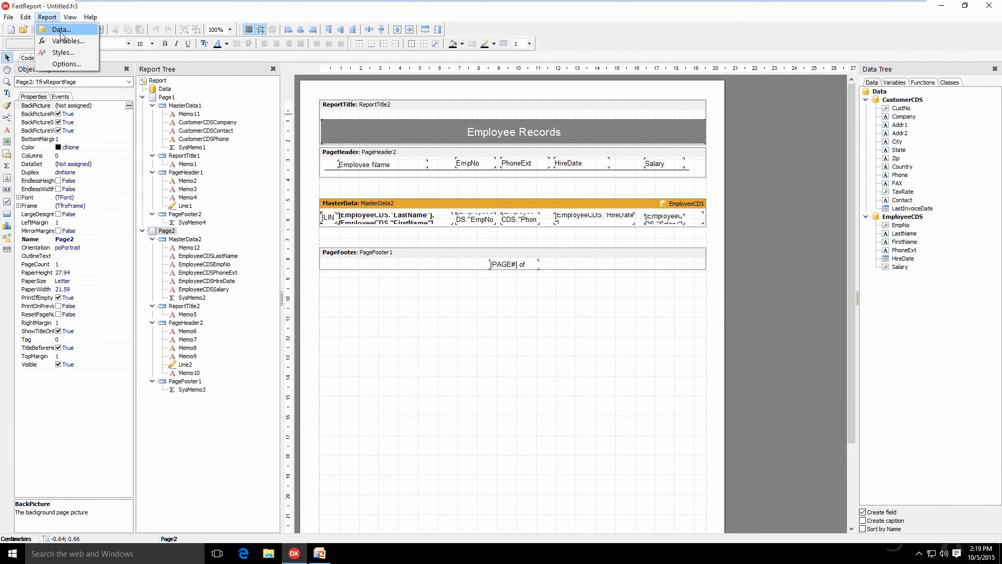
{"action": "left_click", "coordinate": [53, 27]}
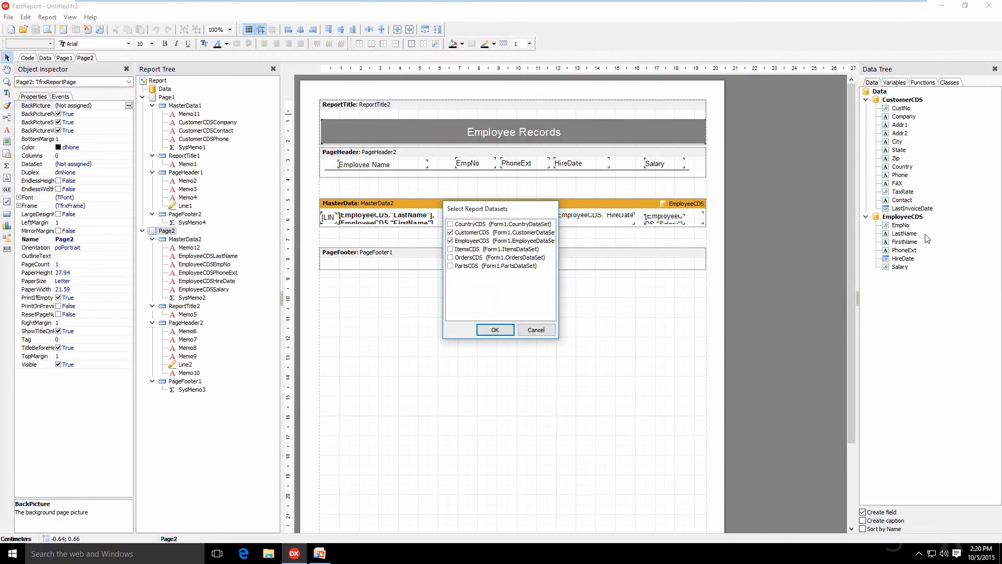
{"action": "left_click", "coordinate": [497, 330]}
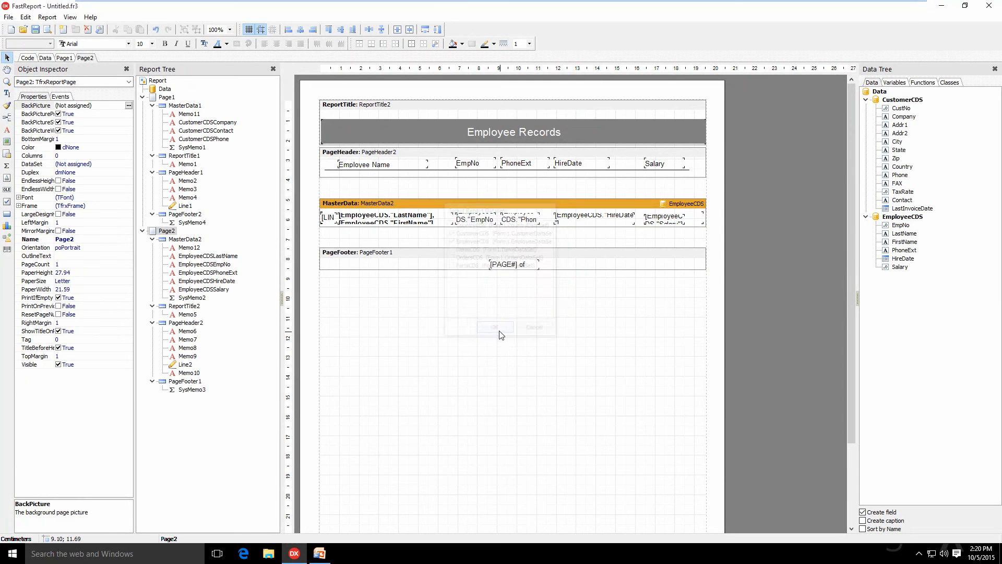
Compare the band layouts of the Customer Records page and the Employee Records page, ending on Page1
{"action": "left_click", "coordinate": [66, 57]}
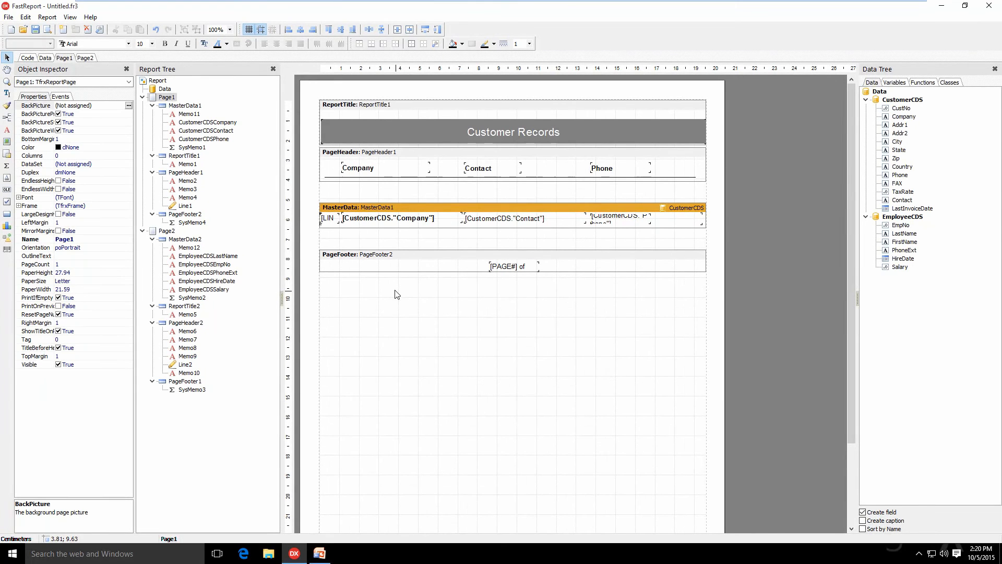
{"action": "left_click", "coordinate": [86, 58]}
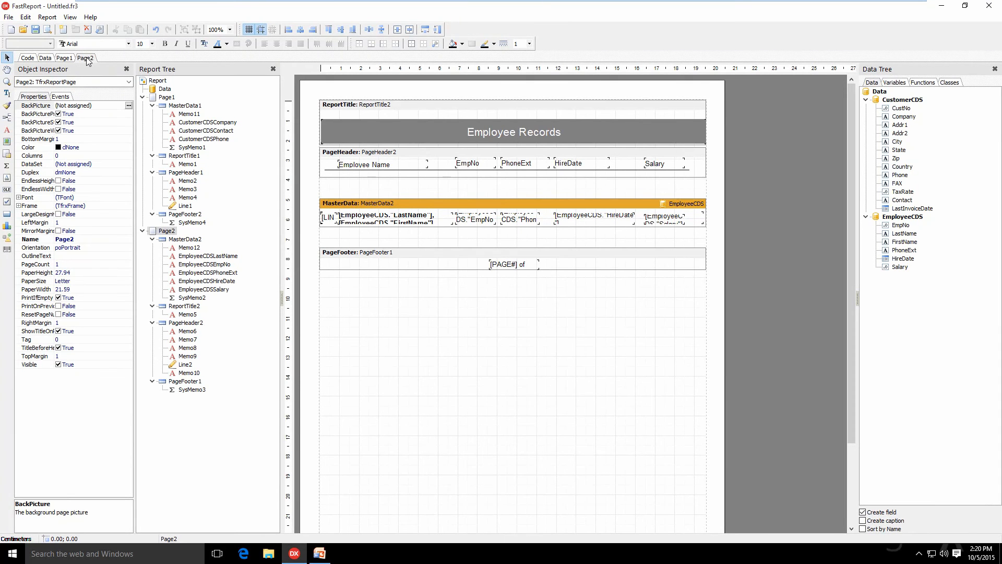
{"action": "left_click", "coordinate": [66, 58]}
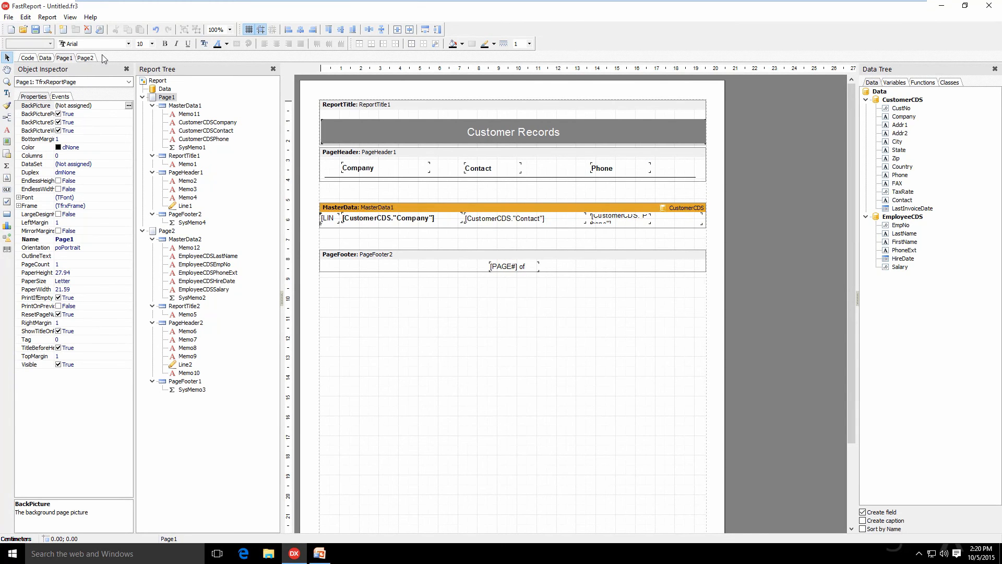
{"action": "left_click", "coordinate": [86, 60]}
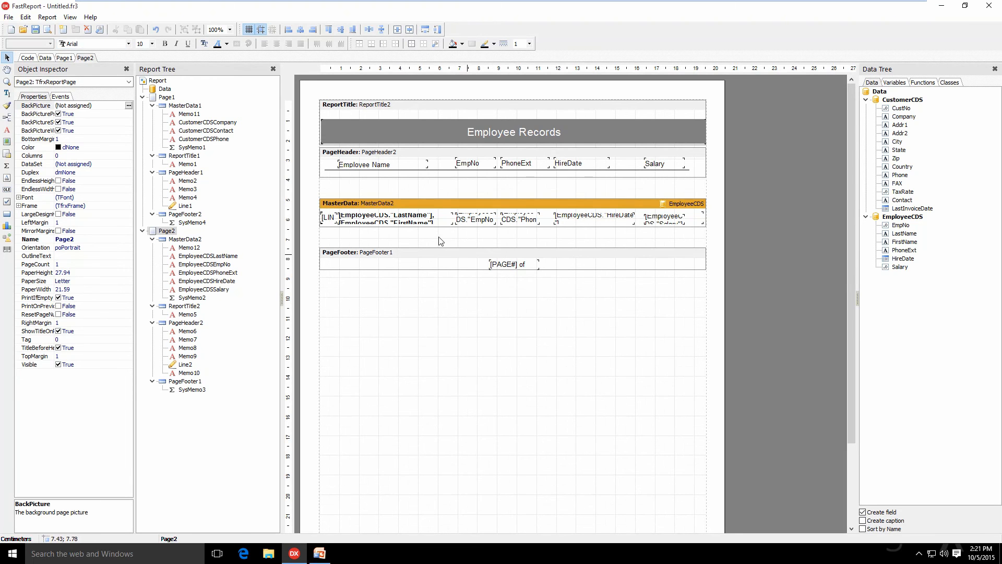
{"action": "left_click", "coordinate": [64, 57]}
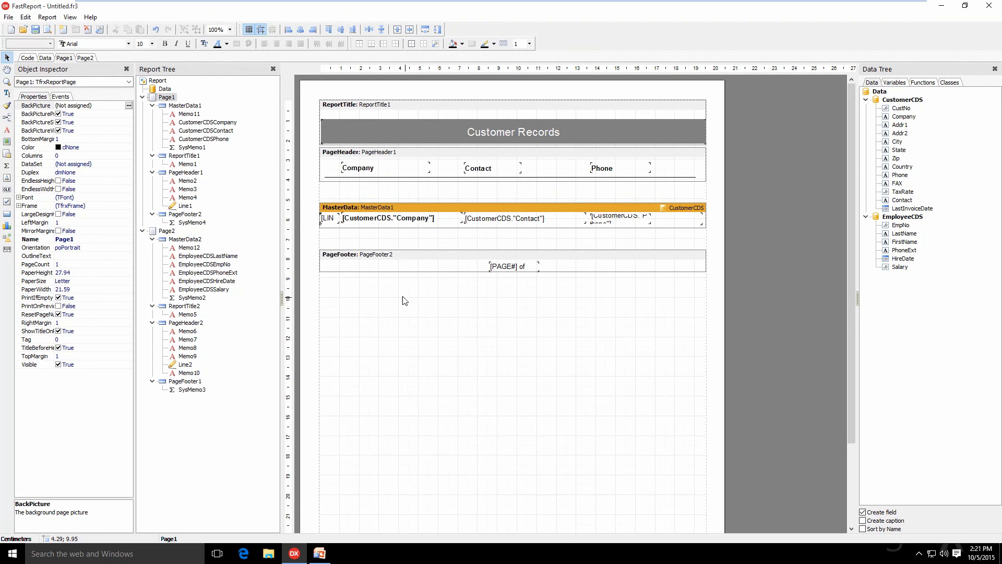
Preview the multi-page report, look through the Customer Records and Employee Records pages to the end, and close the preview
{"action": "left_click", "coordinate": [47, 29]}
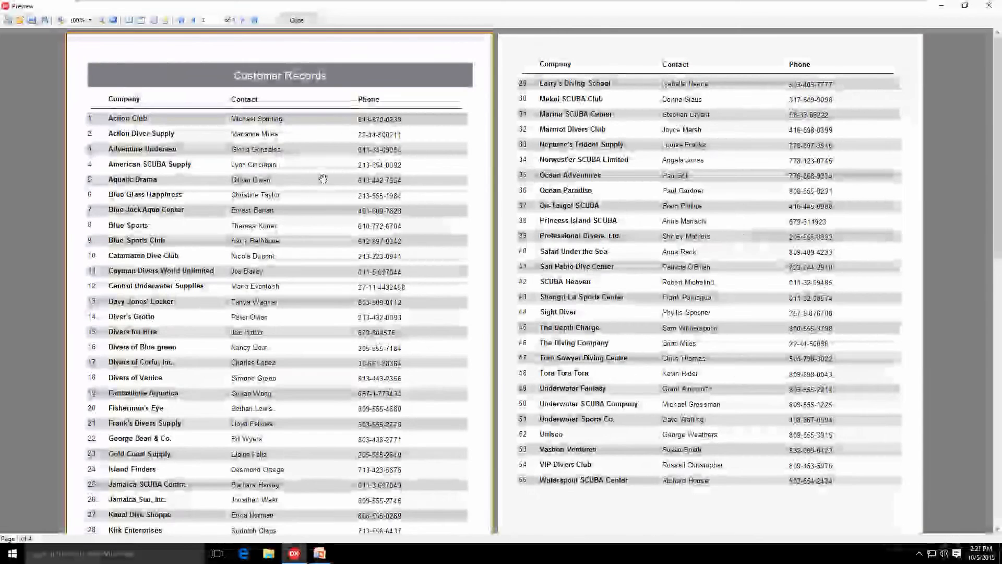
{"action": "scroll", "coordinate": [331, 380], "scroll_direction": "down", "scroll_amount": 2}
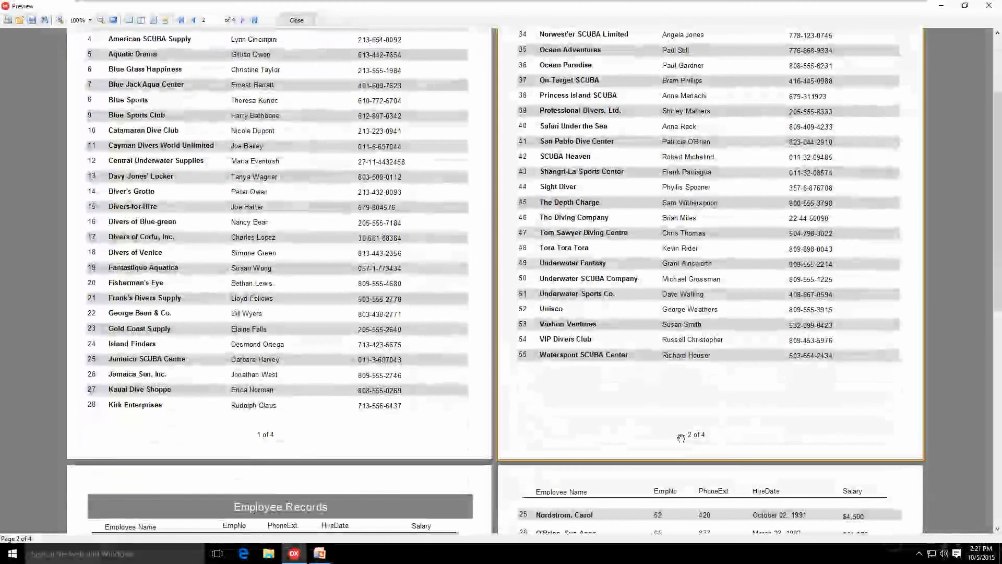
{"action": "scroll", "coordinate": [689, 418], "scroll_direction": "down", "scroll_amount": 1}
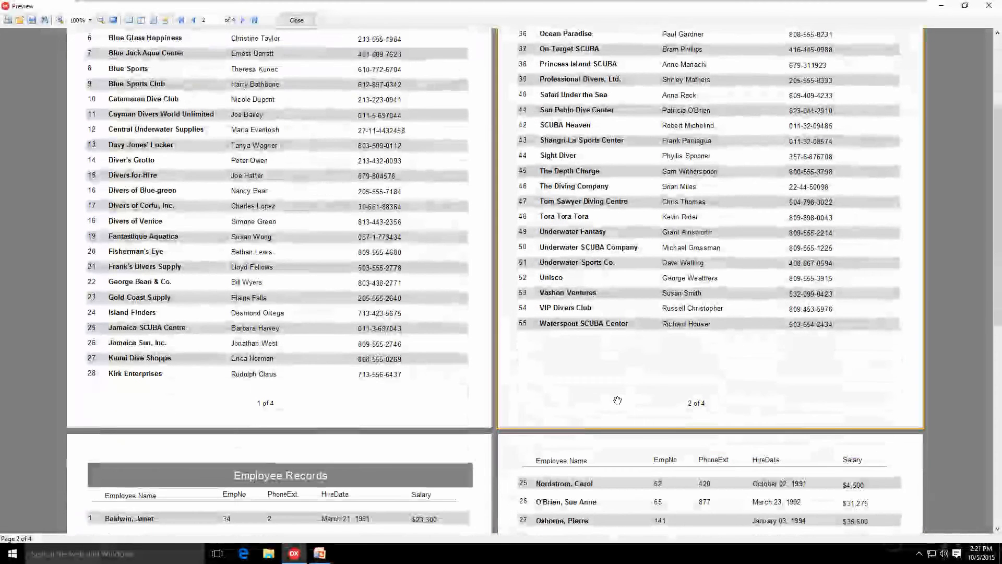
{"action": "scroll", "coordinate": [268, 150], "scroll_direction": "down", "scroll_amount": 8}
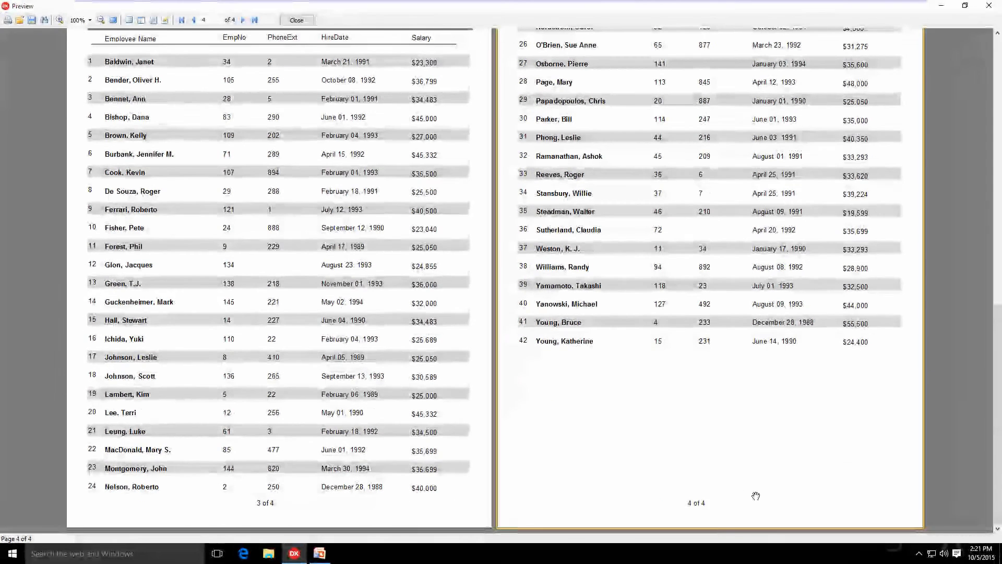
{"action": "scroll", "coordinate": [756, 496], "scroll_direction": "up", "scroll_amount": 8}
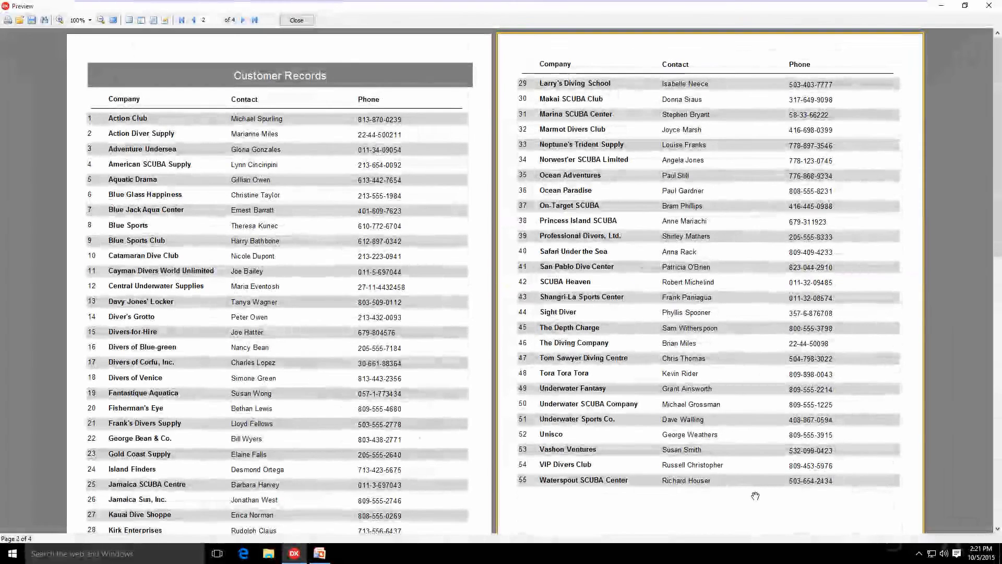
{"action": "left_click", "coordinate": [296, 20]}
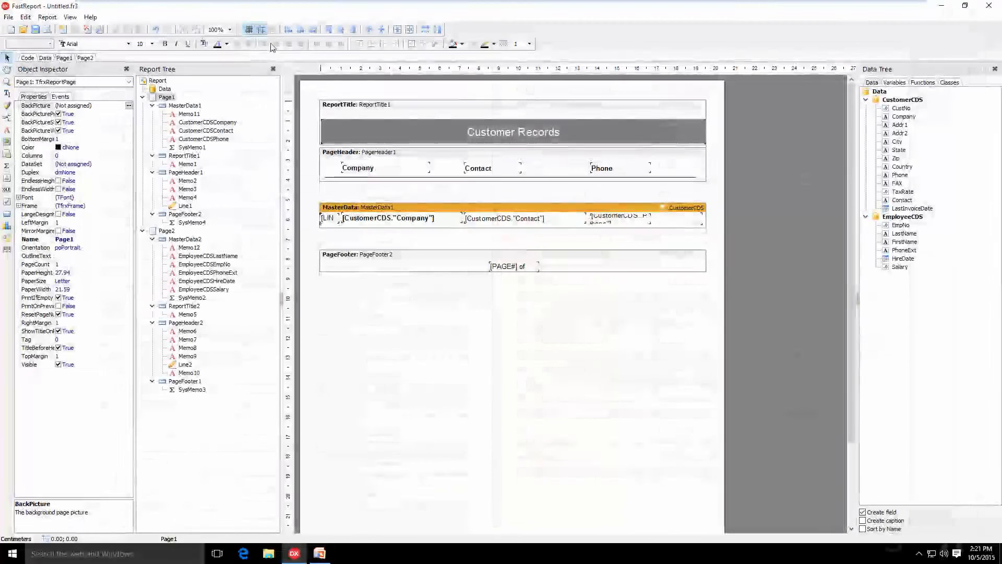
Add a blank third page to the multi-page report and delete it again
{"action": "right_click", "coordinate": [87, 59]}
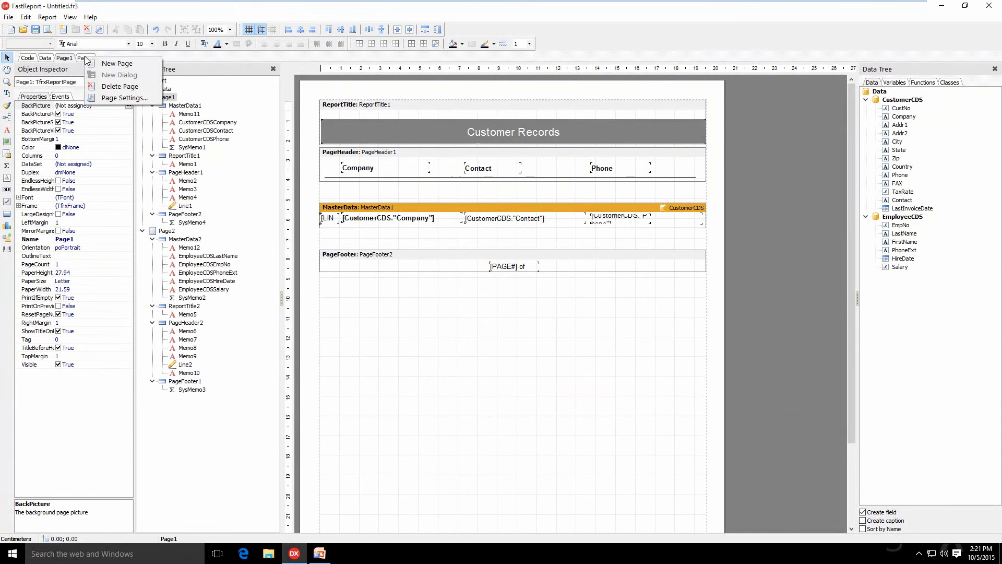
{"action": "left_click", "coordinate": [111, 65]}
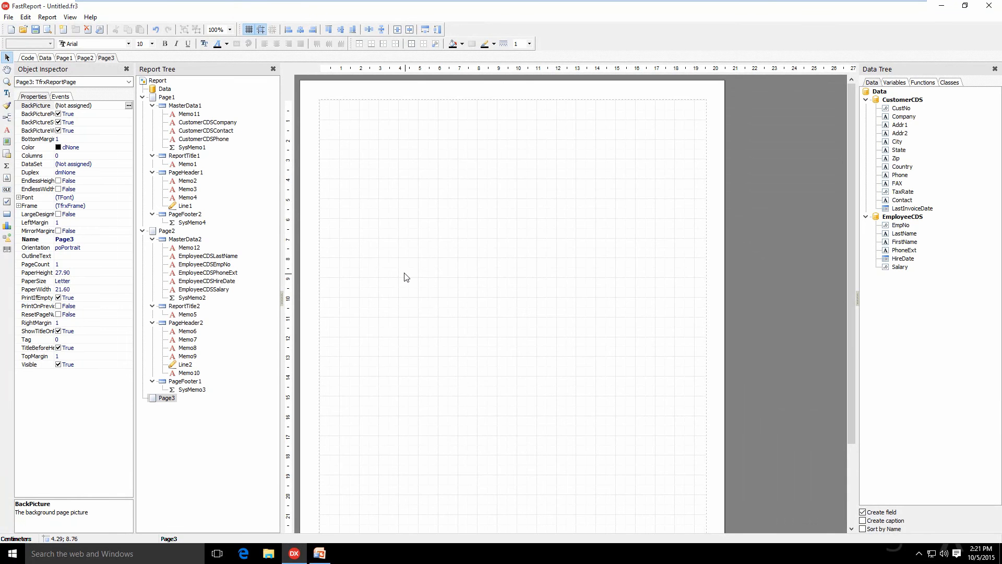
{"action": "right_click", "coordinate": [109, 61]}
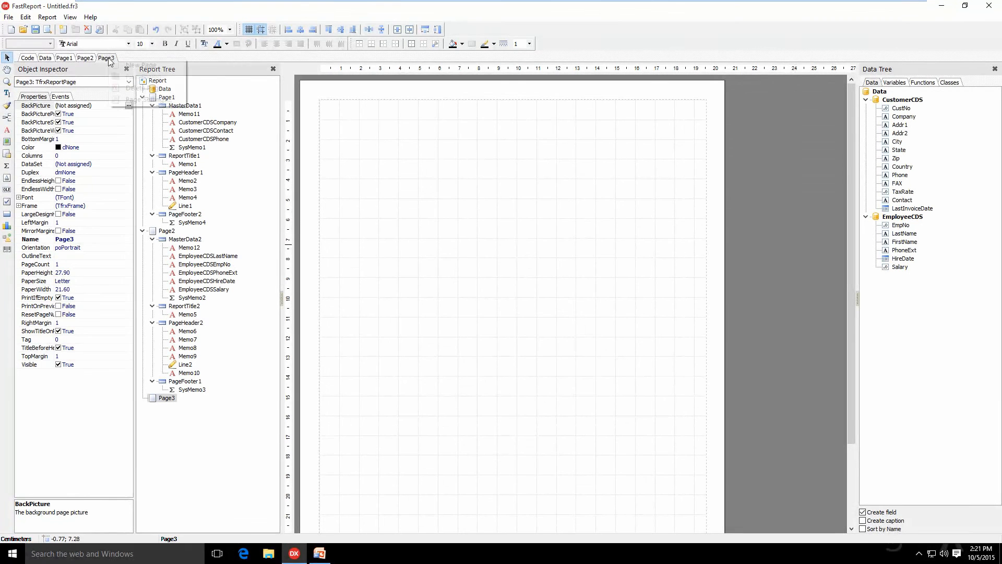
{"action": "left_click", "coordinate": [143, 92]}
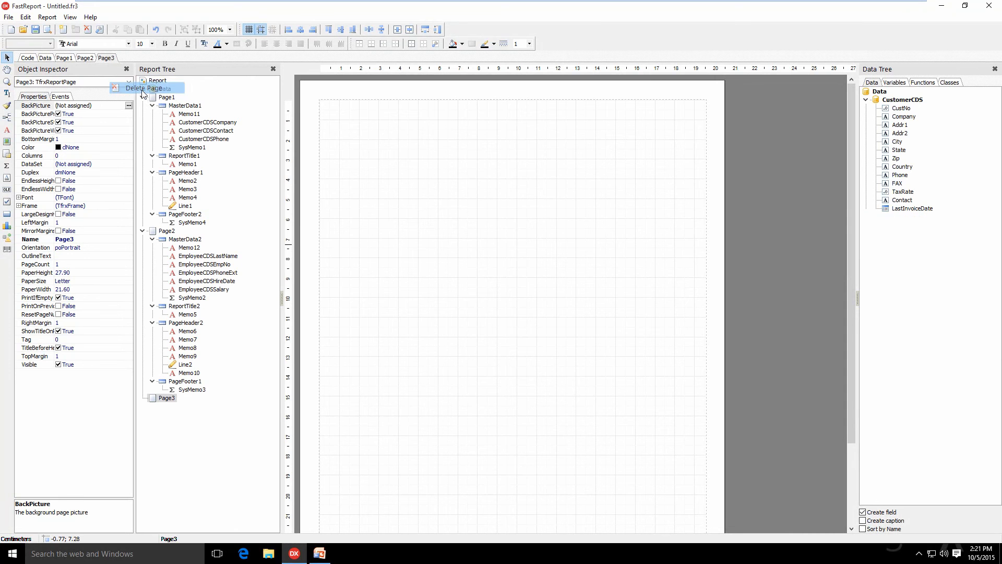
Leave the multi-page report's designer and open SubReport from the main form in the report designer
{"action": "left_click", "coordinate": [990, 6]}
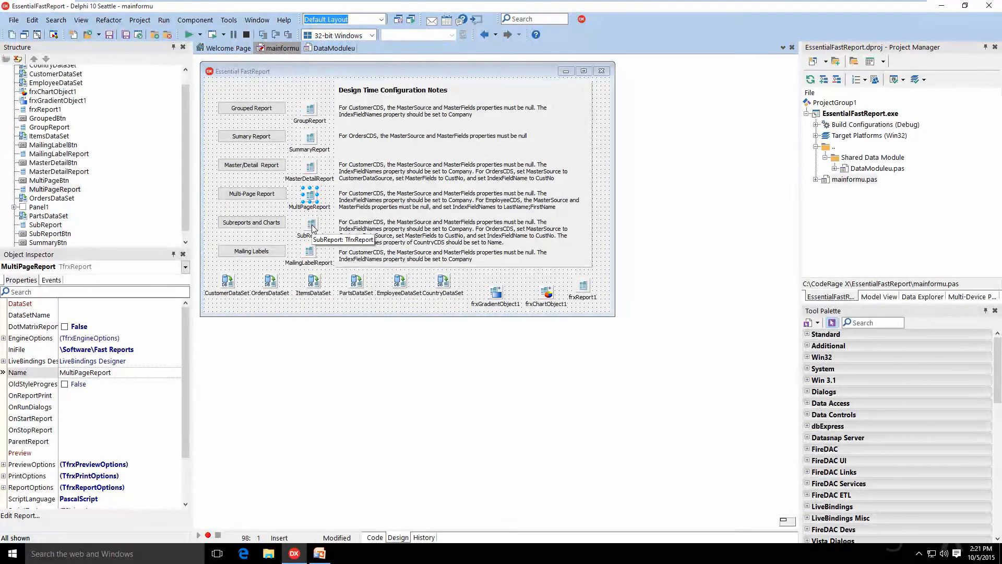
{"action": "left_click", "coordinate": [311, 227]}
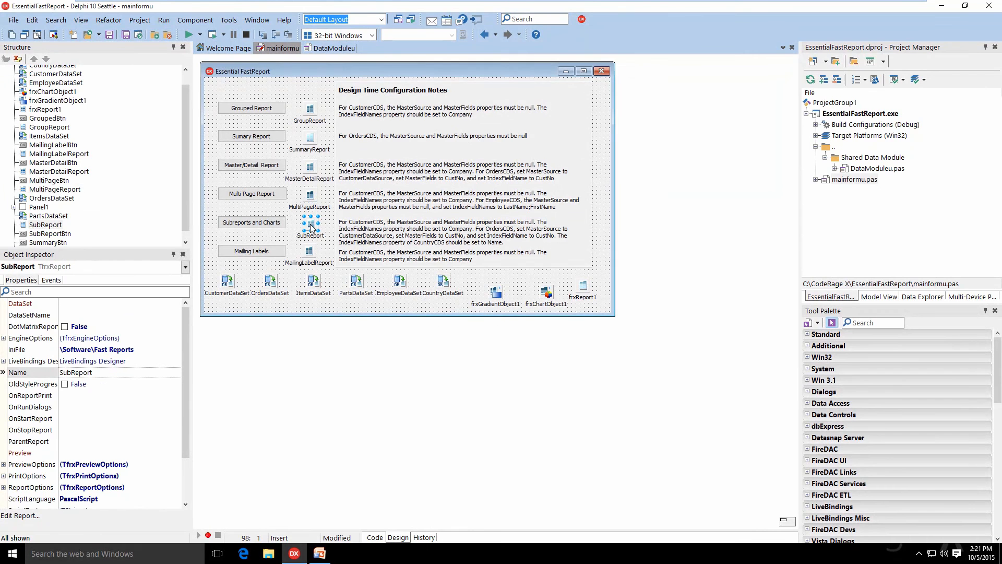
{"action": "double_click", "coordinate": [312, 227]}
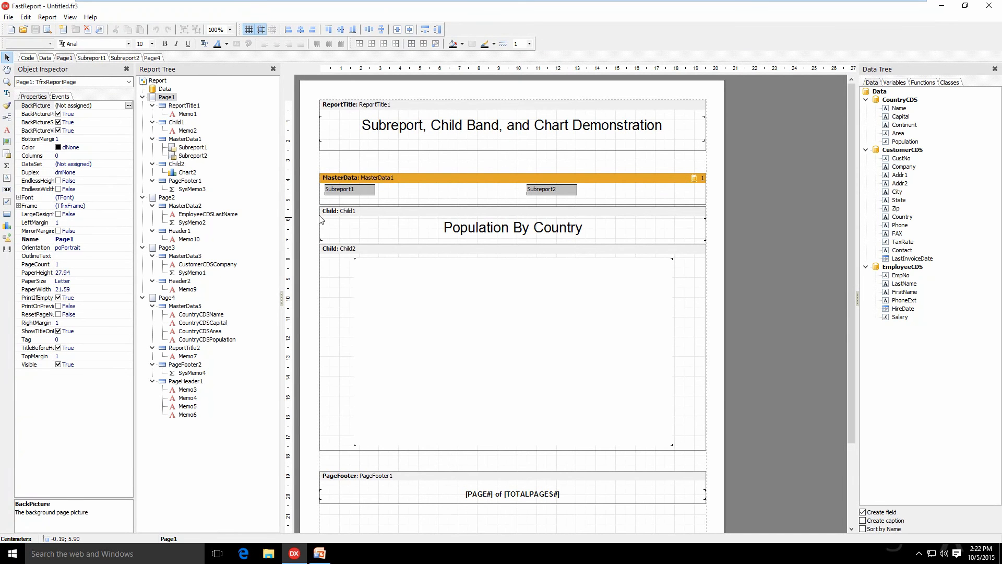
Add a subreport object to the Child1 band beside the Population By Country title, go back to Page1 and delete the object
{"action": "left_click", "coordinate": [360, 193]}
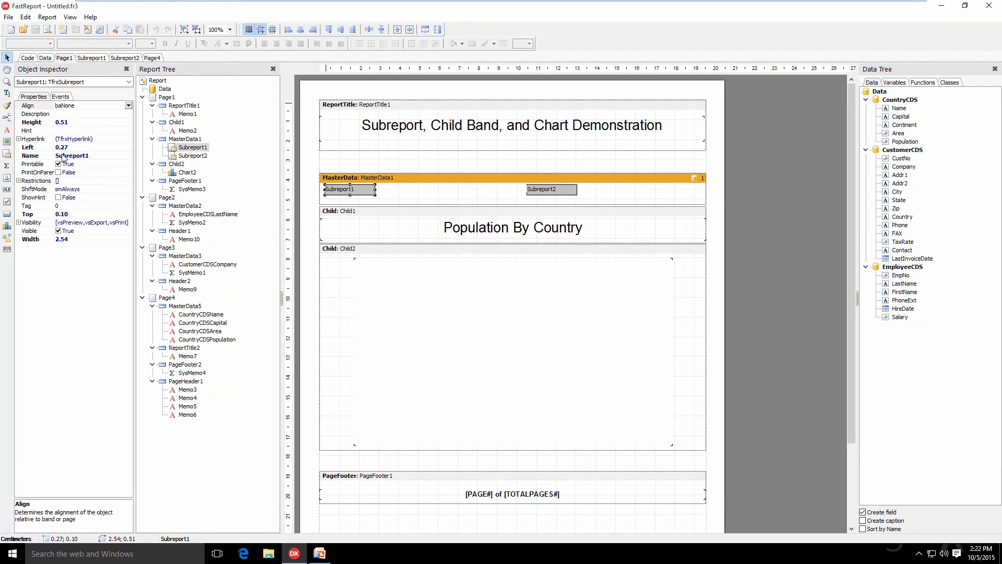
{"action": "left_click", "coordinate": [7, 154]}
{"action": "left_click", "coordinate": [600, 218]}
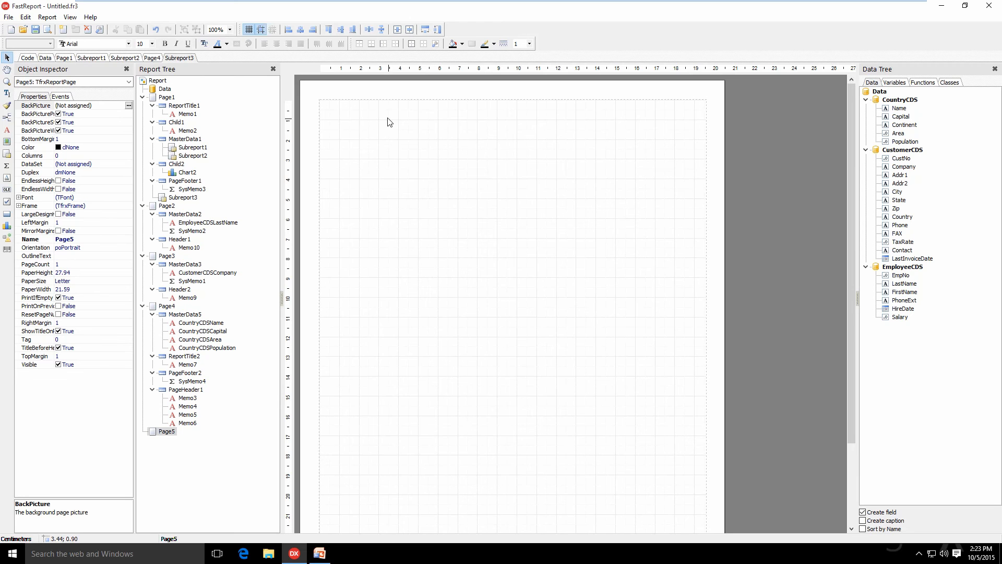
{"action": "left_click", "coordinate": [65, 57]}
{"action": "left_click", "coordinate": [640, 233]}
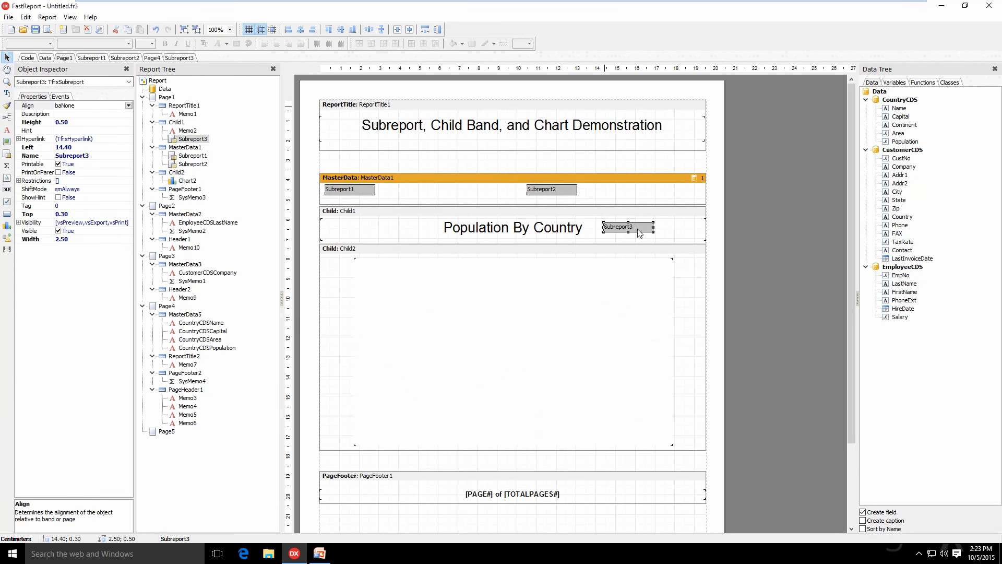
{"action": "key", "text": "Delete"}
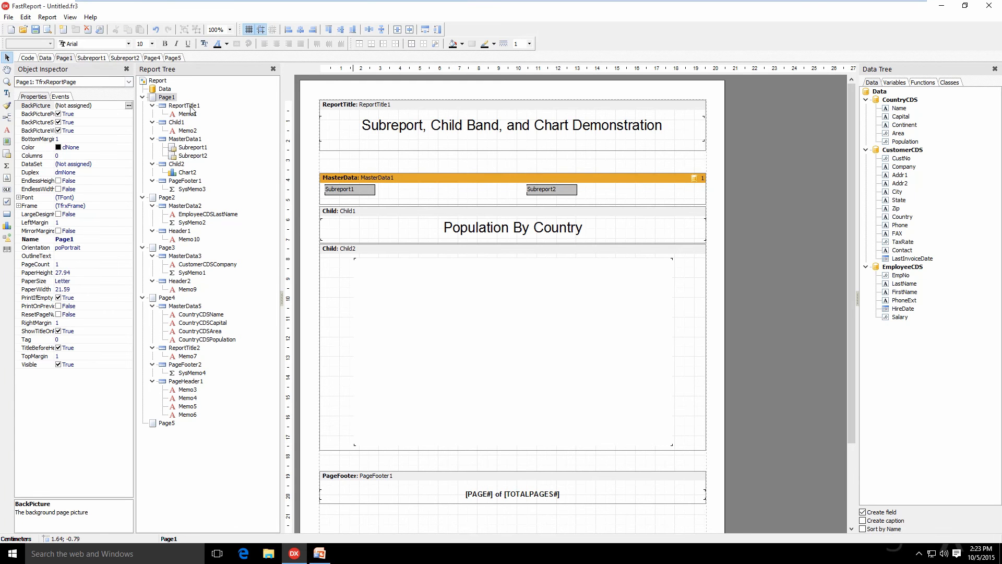
Examine the band layouts of the Subreport1 and Subreport2 pages, return to Page1, preview the whole report and close the preview
{"action": "left_click", "coordinate": [367, 193]}
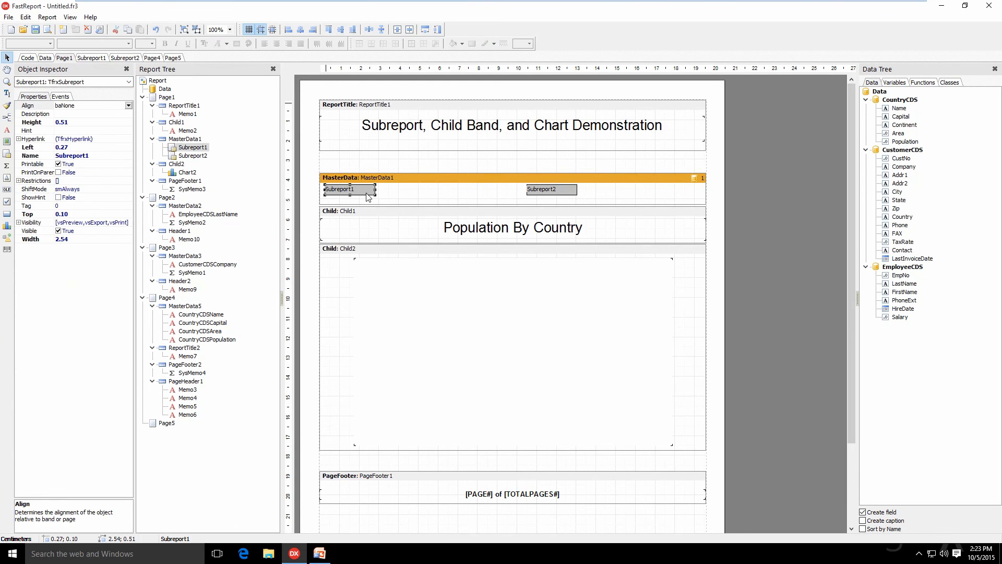
{"action": "left_click", "coordinate": [569, 191]}
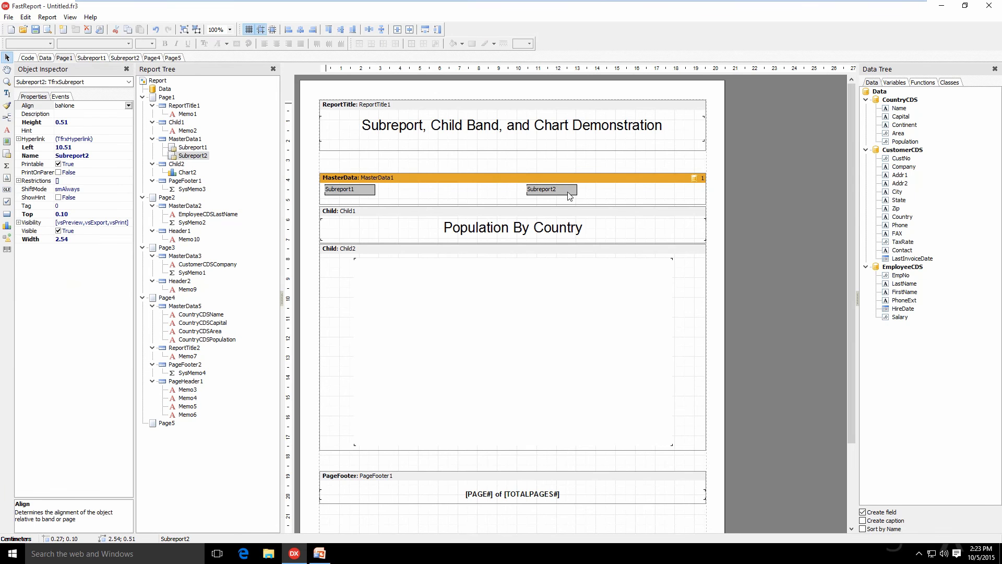
{"action": "left_click", "coordinate": [91, 58]}
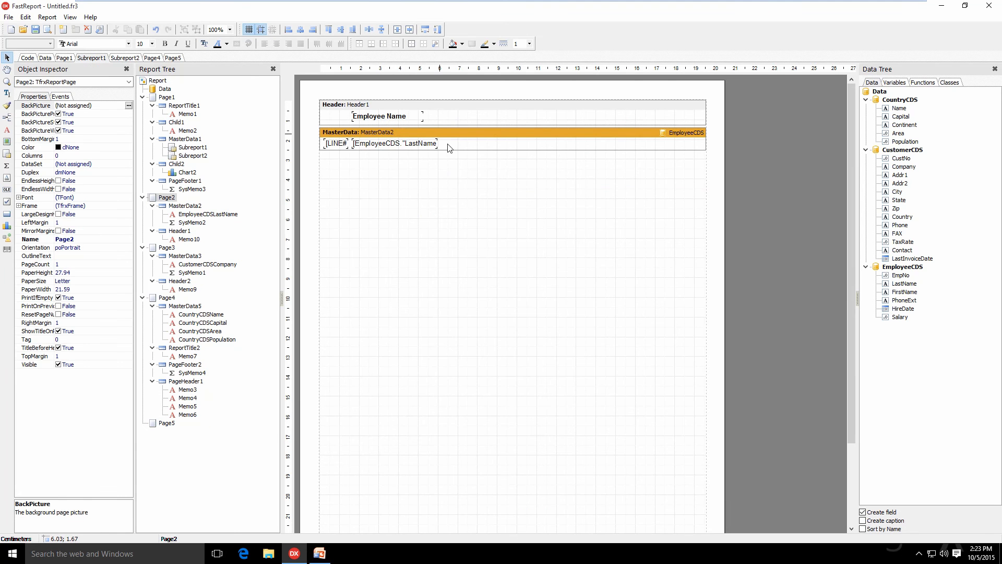
{"action": "left_click", "coordinate": [126, 58]}
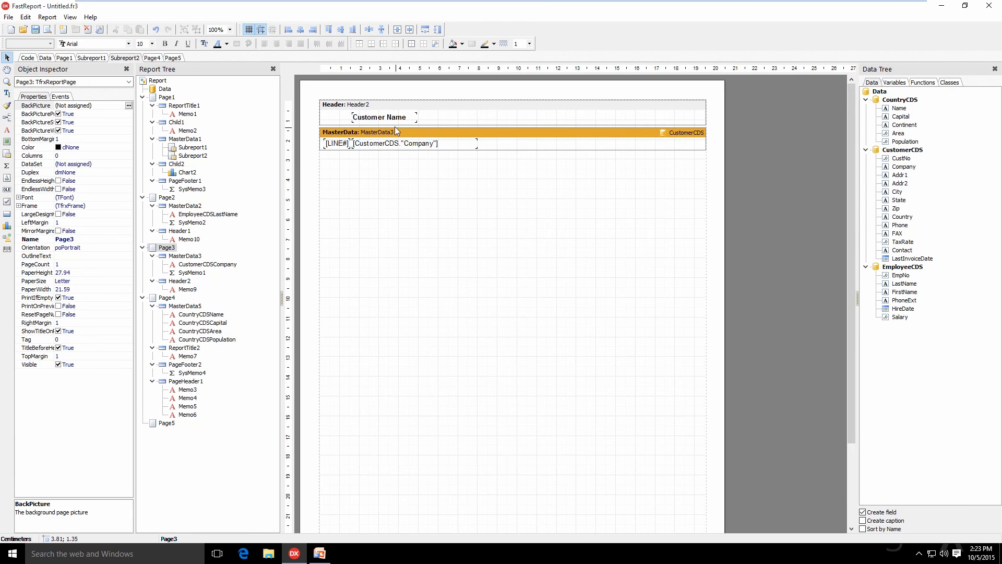
{"action": "left_click", "coordinate": [64, 58]}
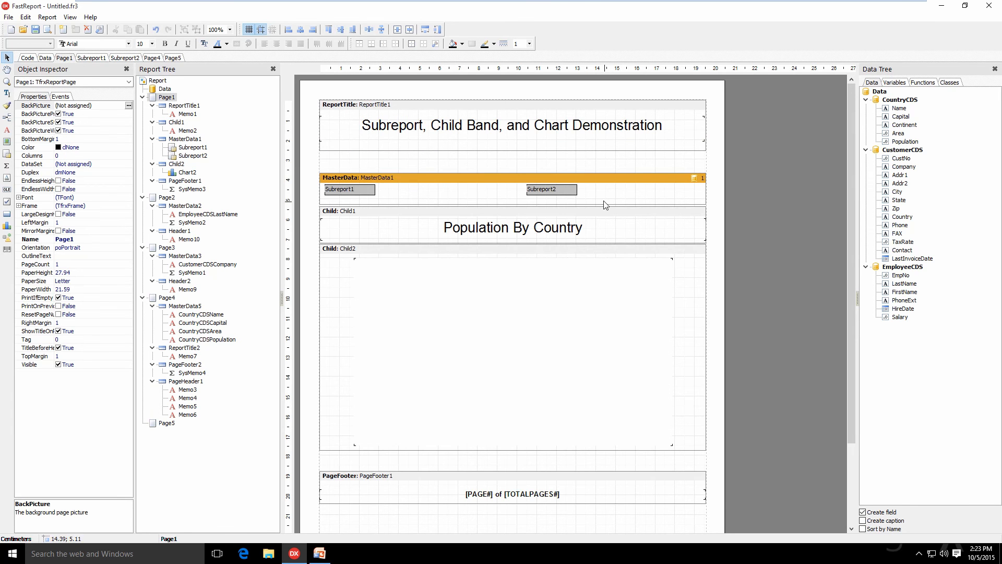
{"action": "left_click", "coordinate": [47, 29]}
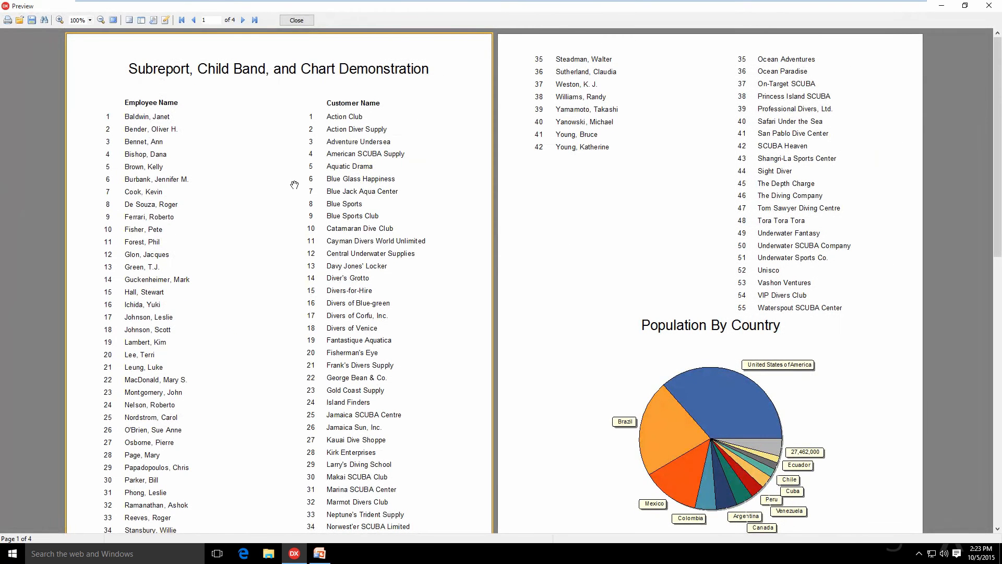
{"action": "left_click", "coordinate": [296, 20]}
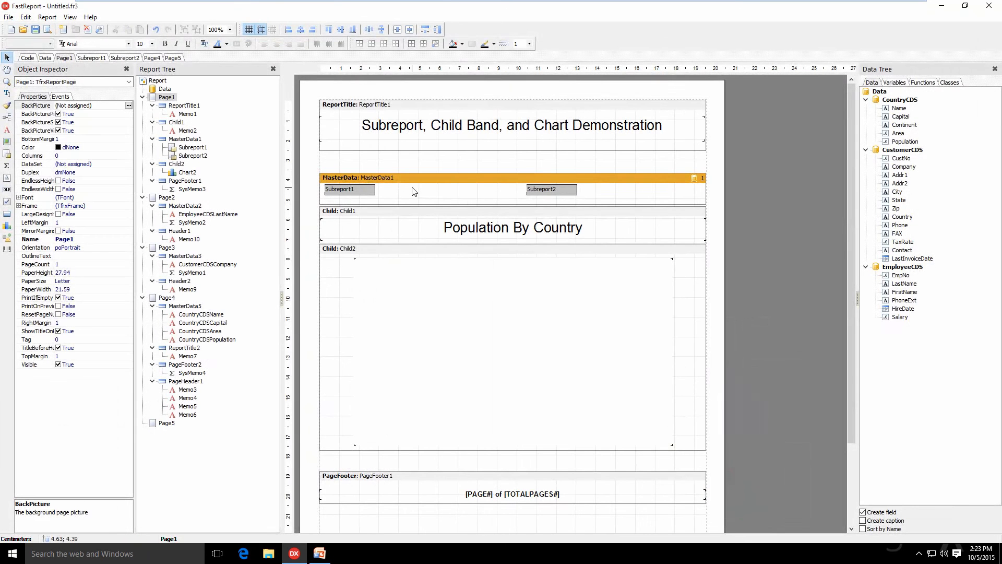
Check the dataset assignment and number of records of the MasterData1 band, leaving its settings as they are
{"action": "left_click", "coordinate": [415, 192]}
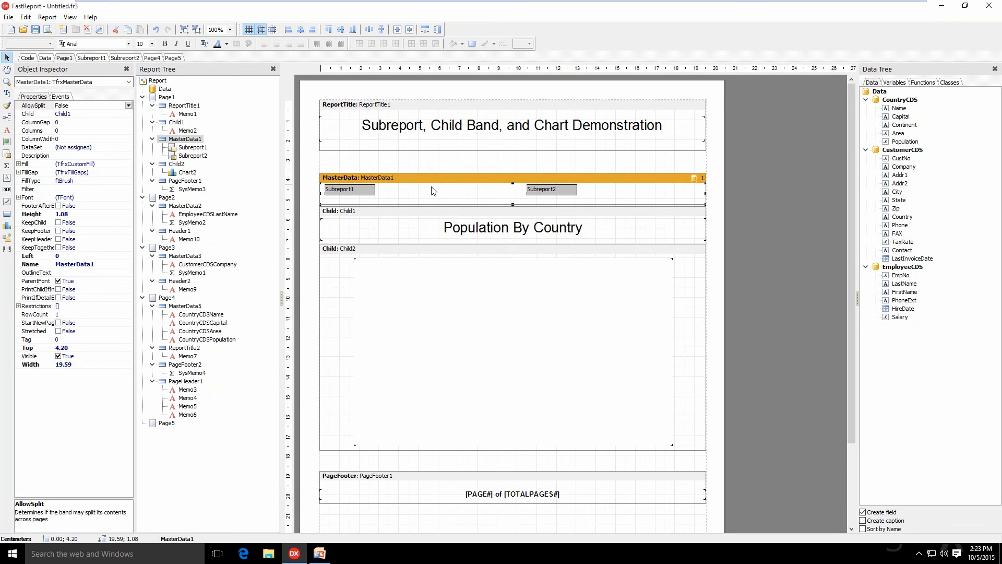
{"action": "right_click", "coordinate": [432, 191]}
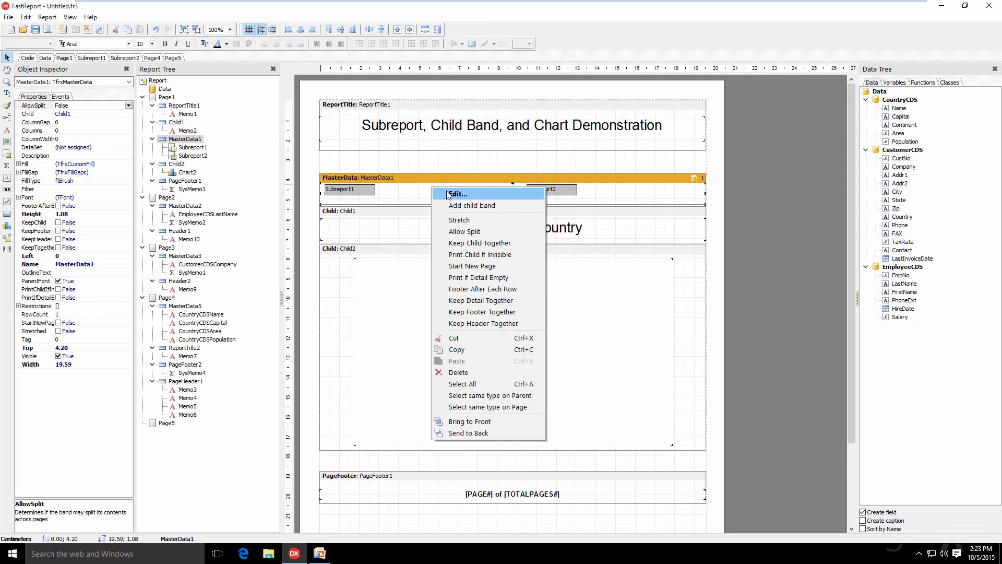
{"action": "left_click", "coordinate": [480, 196]}
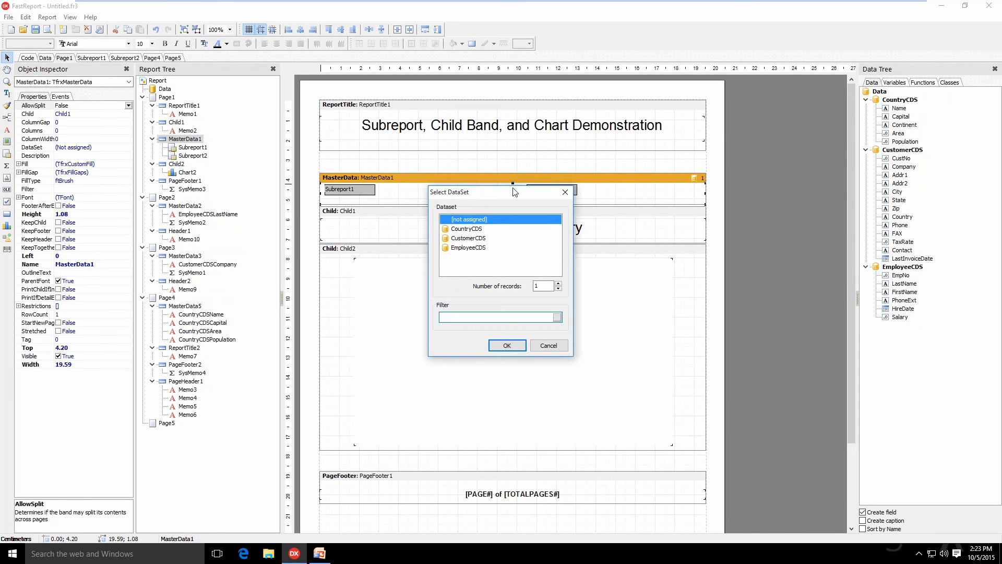
{"action": "left_click_drag", "start_coordinate": [511, 197], "coordinate": [503, 200]}
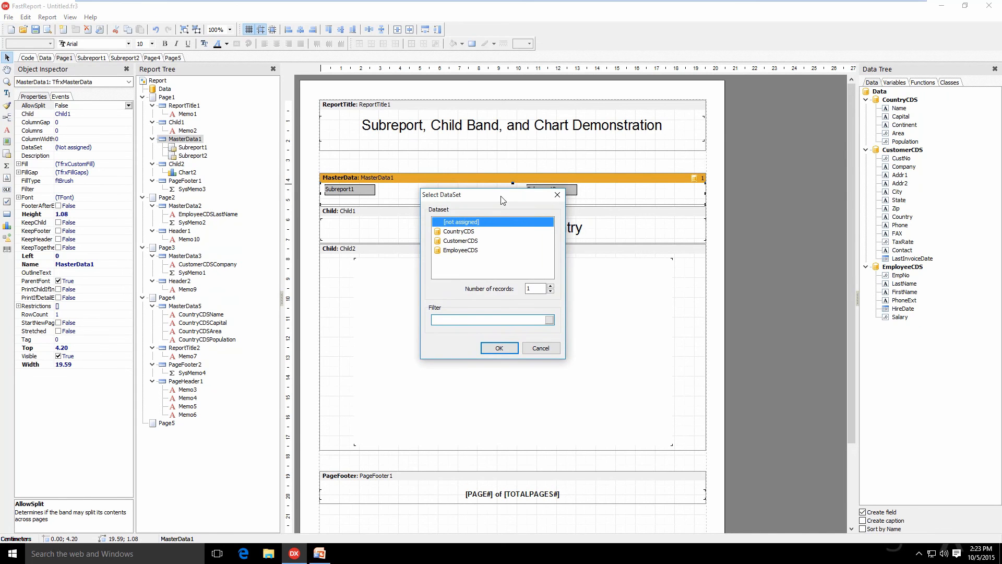
{"action": "left_click", "coordinate": [457, 223]}
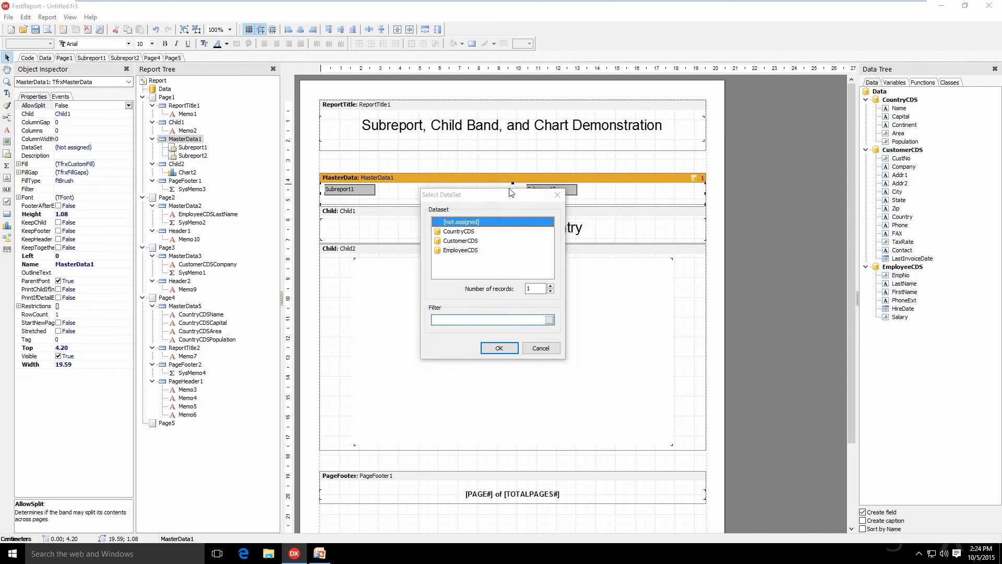
{"action": "left_click", "coordinate": [539, 348]}
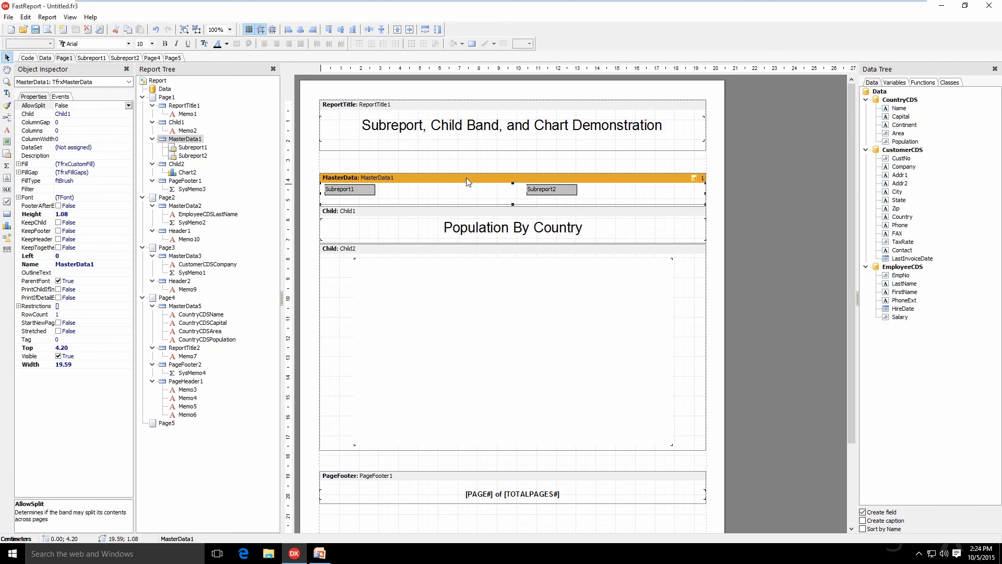
Inspect how the MasterData1 band relates to the Child1 band containing the Population By Country text
{"action": "left_click", "coordinate": [429, 223]}
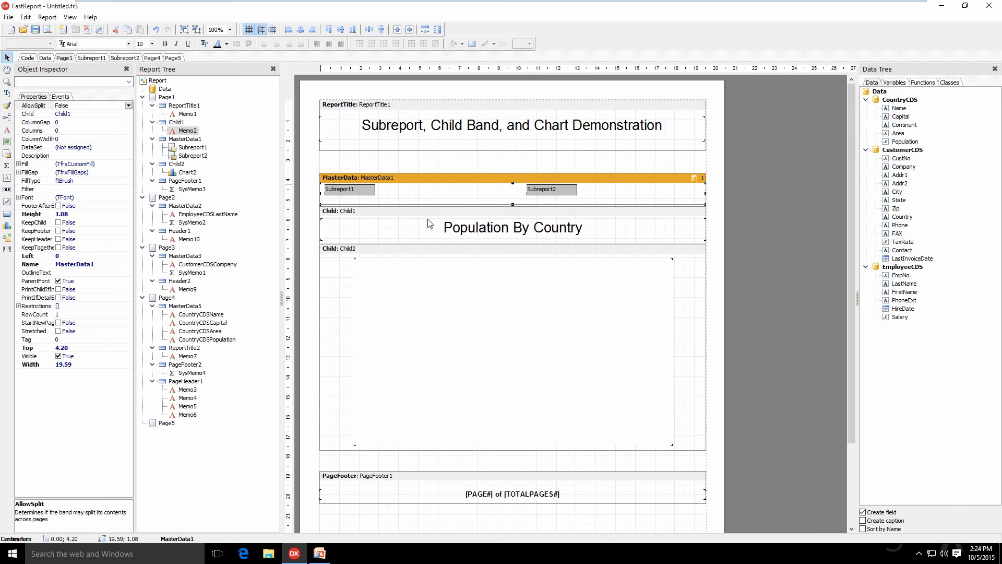
{"action": "left_click", "coordinate": [438, 196]}
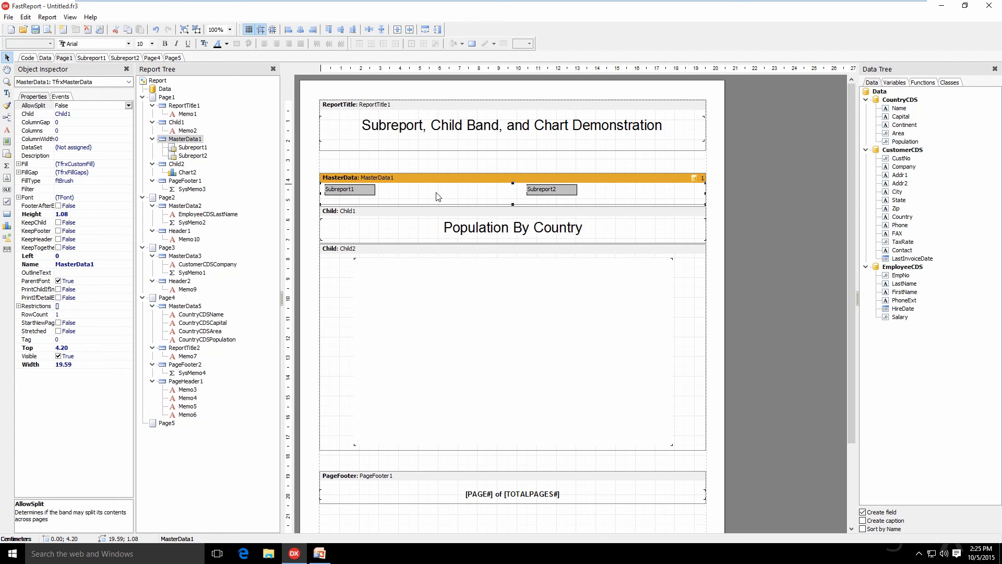
{"action": "left_click", "coordinate": [411, 226]}
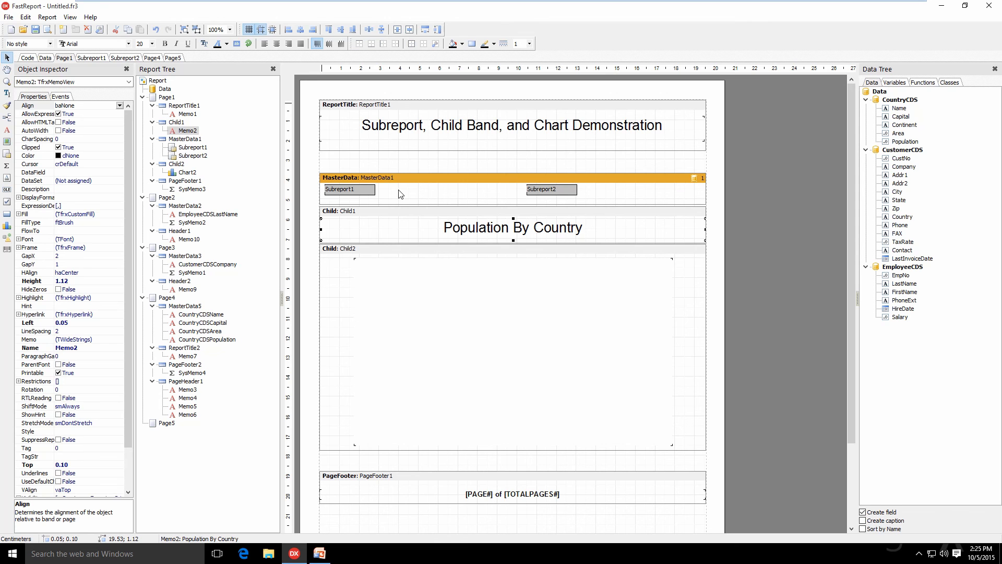
Inspect the chart object in the Child2 band in the Chart Editor and close the editor
{"action": "left_click", "coordinate": [479, 296]}
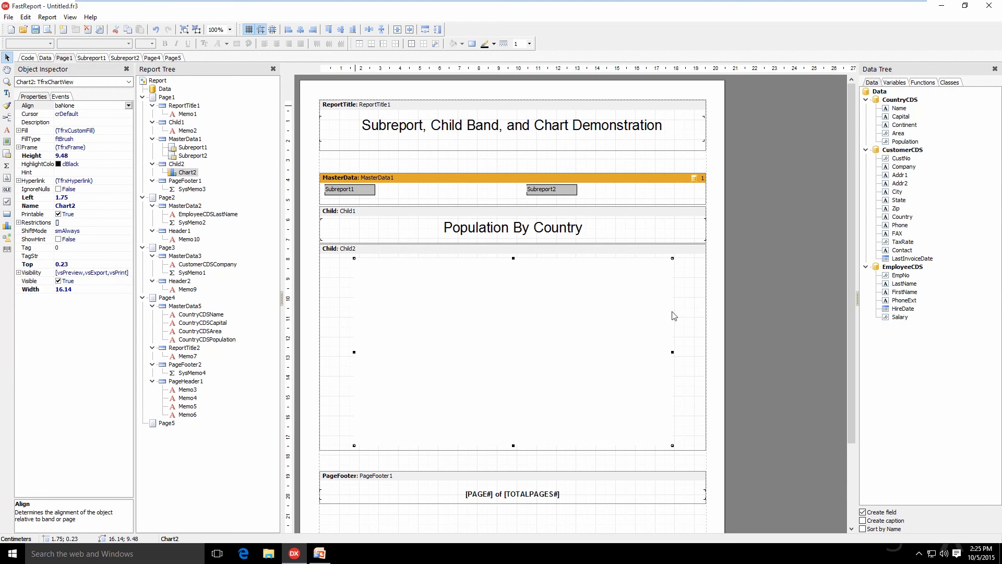
{"action": "right_click", "coordinate": [525, 321]}
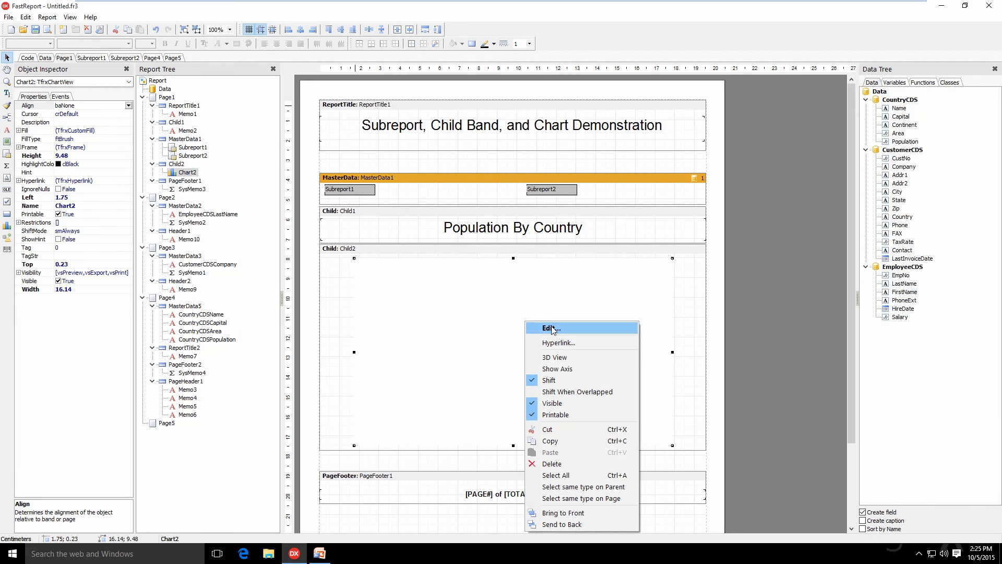
{"action": "left_click", "coordinate": [549, 328]}
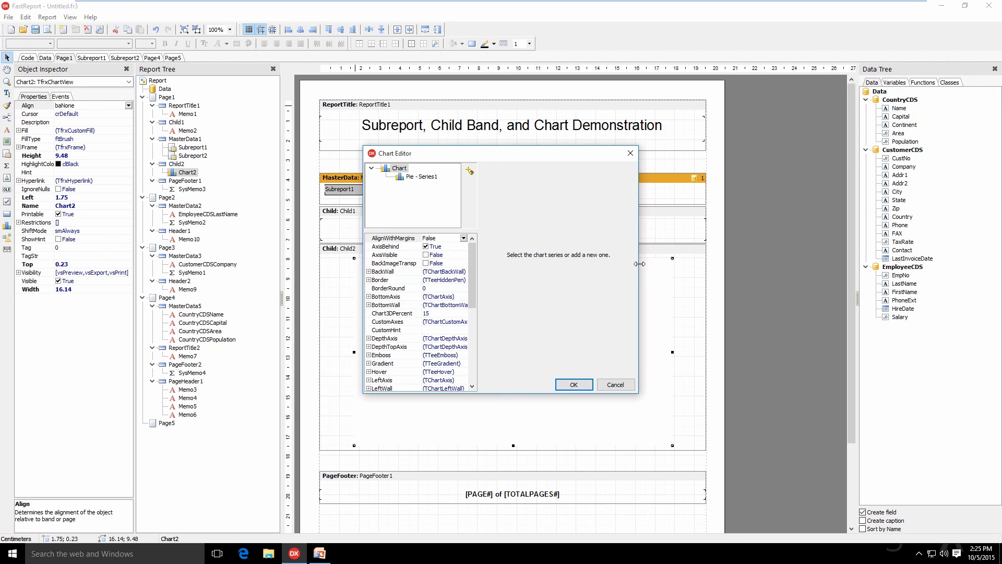
{"action": "left_click", "coordinate": [571, 385]}
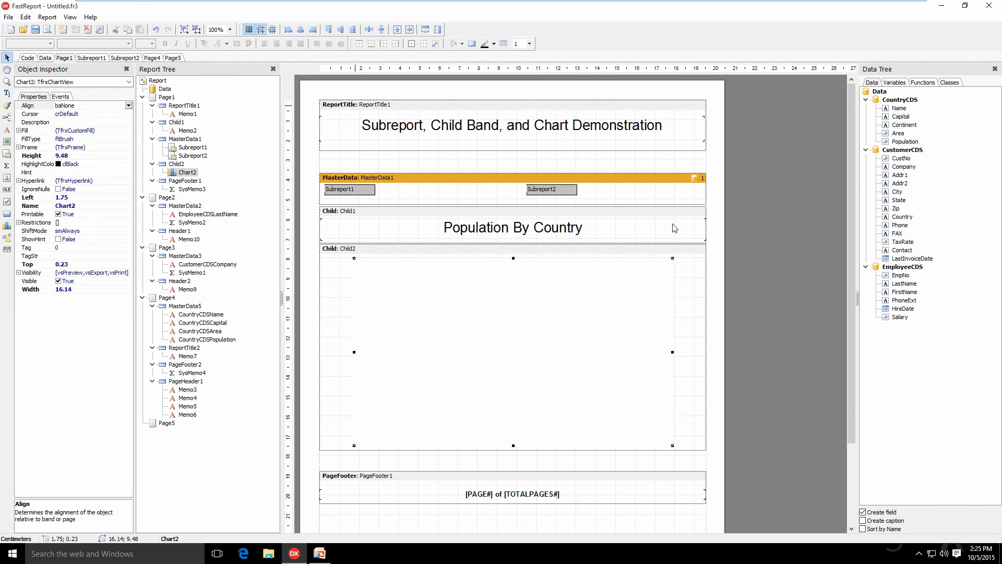
Return to the Delphi form, check the frxChartObject1 component, and reopen the SubReport component in the report designer
{"action": "left_click", "coordinate": [989, 6]}
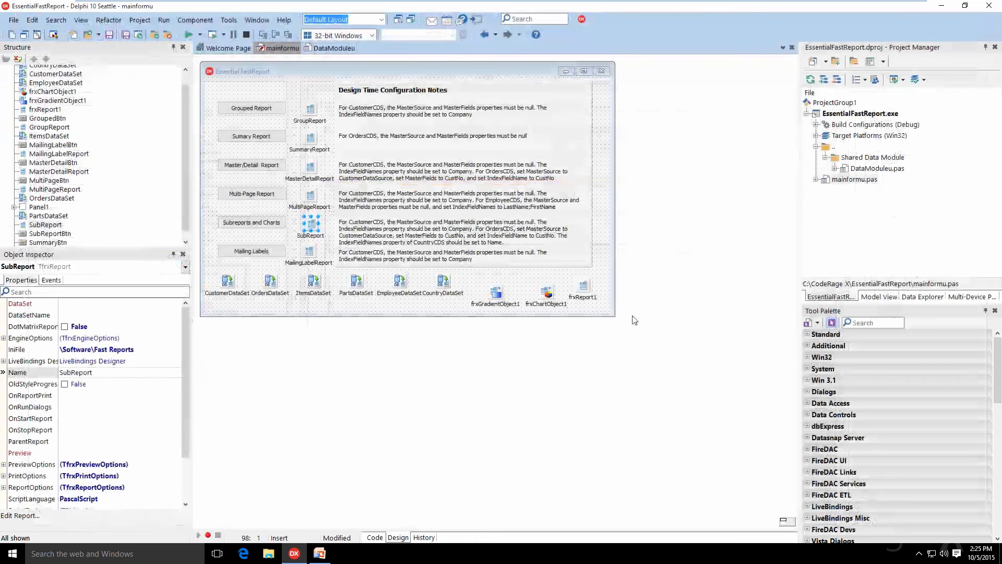
{"action": "left_click", "coordinate": [547, 292]}
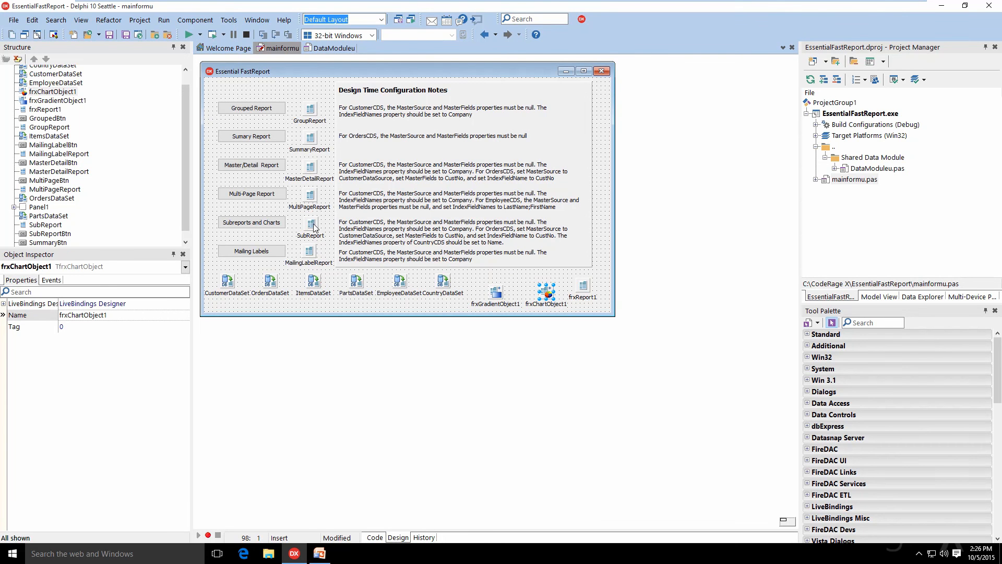
{"action": "double_click", "coordinate": [311, 225]}
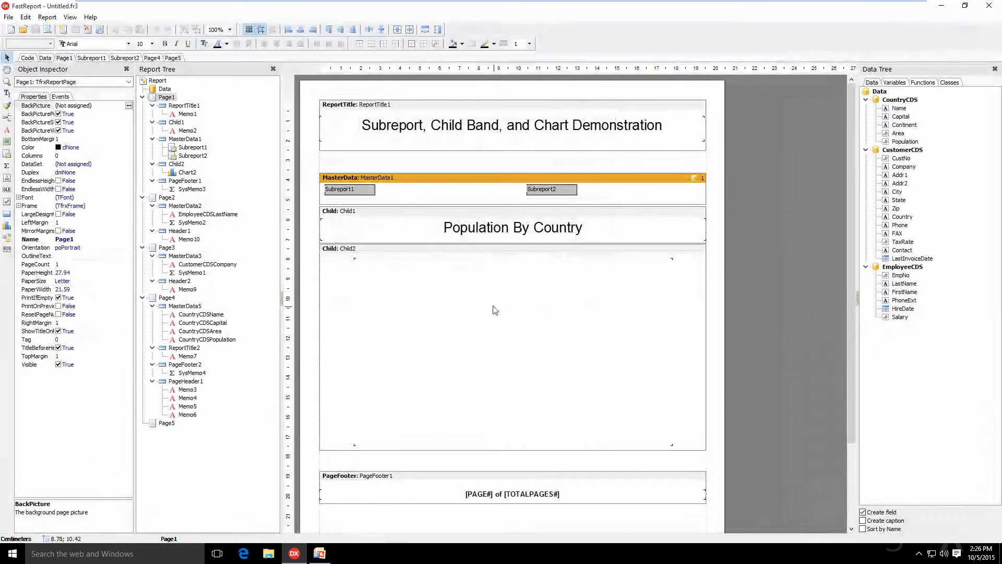
Review the general chart properties of the Child2 band's chart in the Chart Editor and close the editor
{"action": "right_click", "coordinate": [495, 310]}
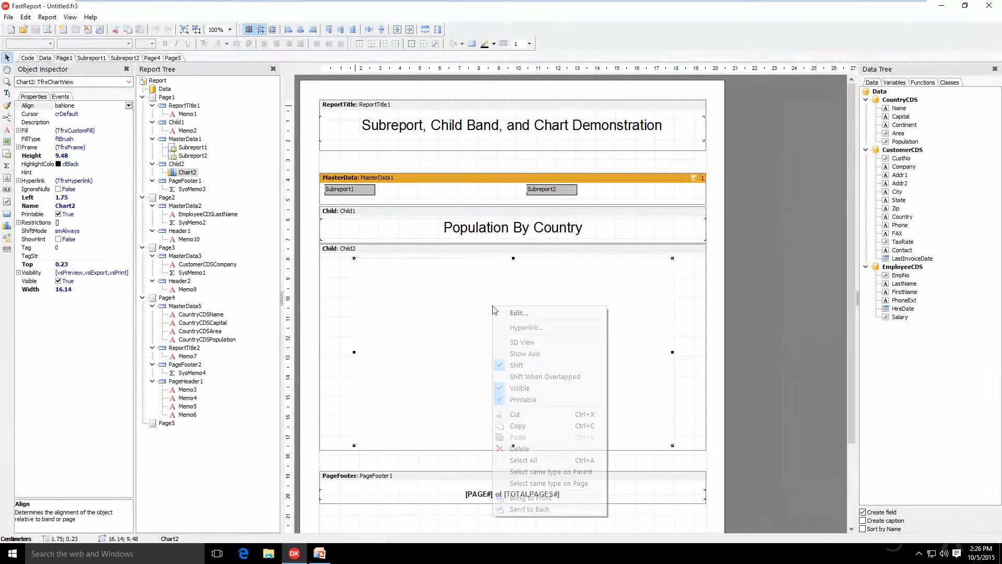
{"action": "left_click", "coordinate": [517, 312]}
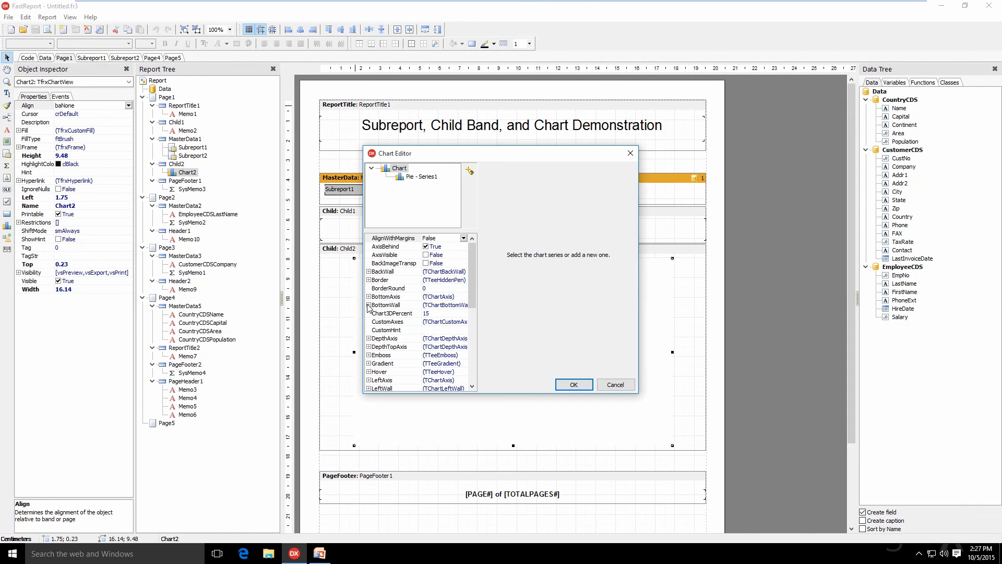
{"action": "left_click_drag", "start_coordinate": [472, 272], "coordinate": [472, 328]}
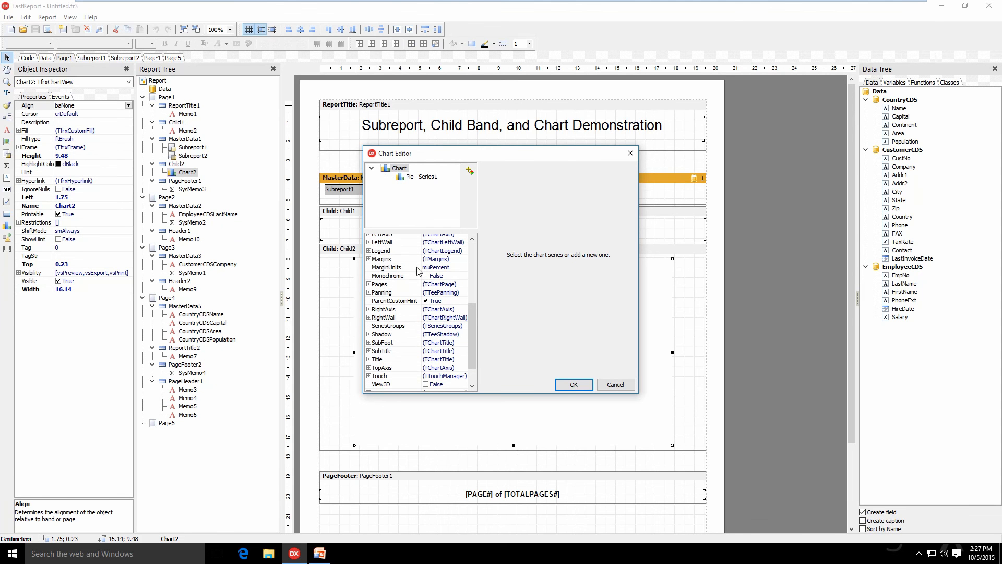
{"action": "left_click", "coordinate": [575, 387]}
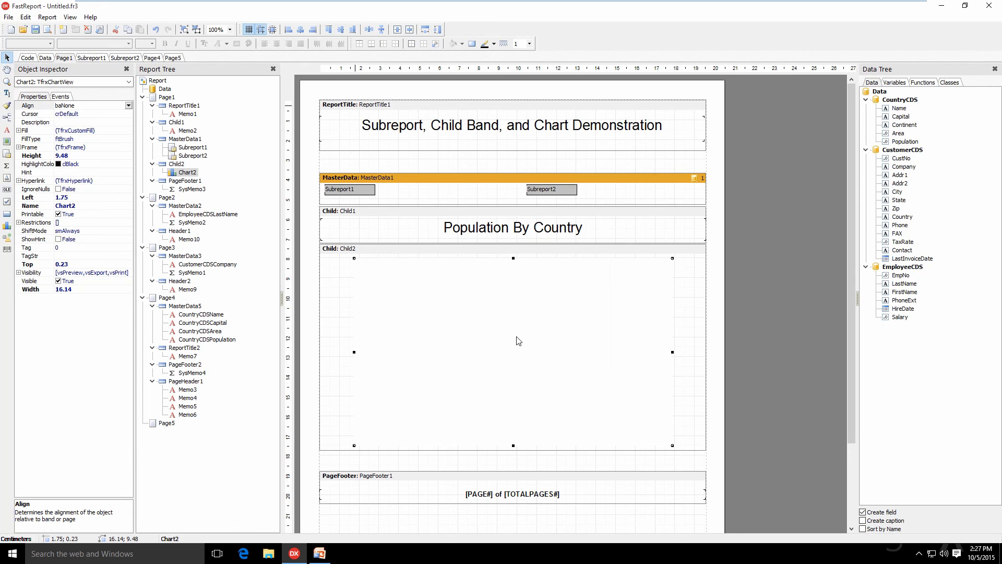
Browse the Pie, Bubble and Bar types in the chart series gallery, and cancel both the gallery and the Chart Editor
{"action": "right_click", "coordinate": [500, 316]}
{"action": "left_click", "coordinate": [553, 323]}
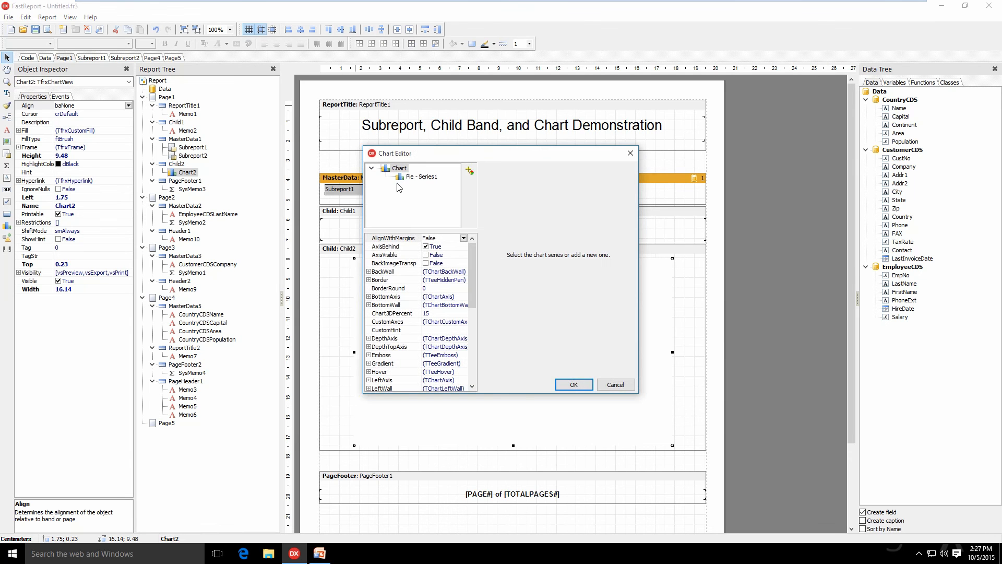
{"action": "left_click", "coordinate": [469, 172]}
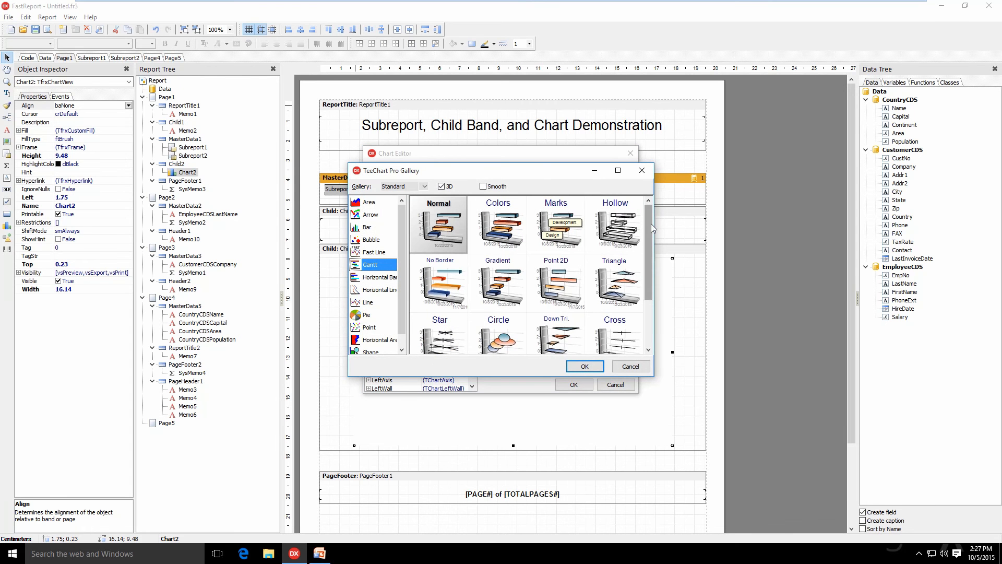
{"action": "left_click", "coordinate": [356, 315]}
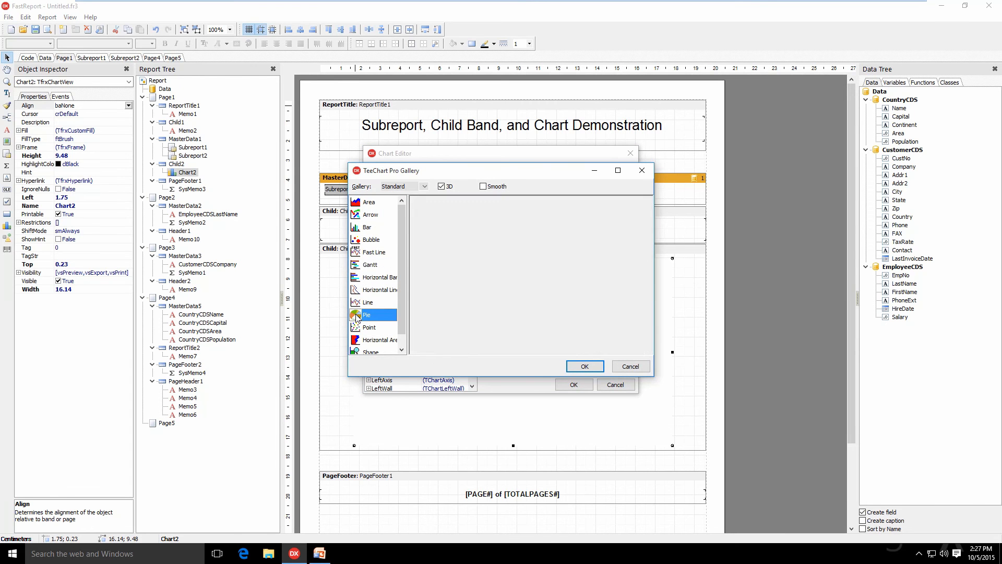
{"action": "left_click", "coordinate": [372, 240]}
{"action": "left_click", "coordinate": [368, 228]}
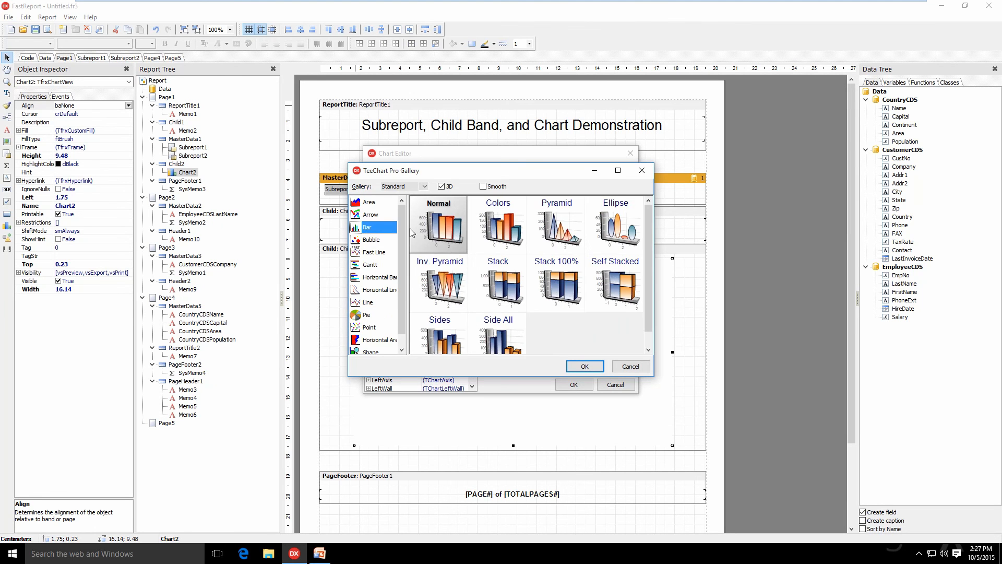
{"action": "left_click", "coordinate": [632, 365]}
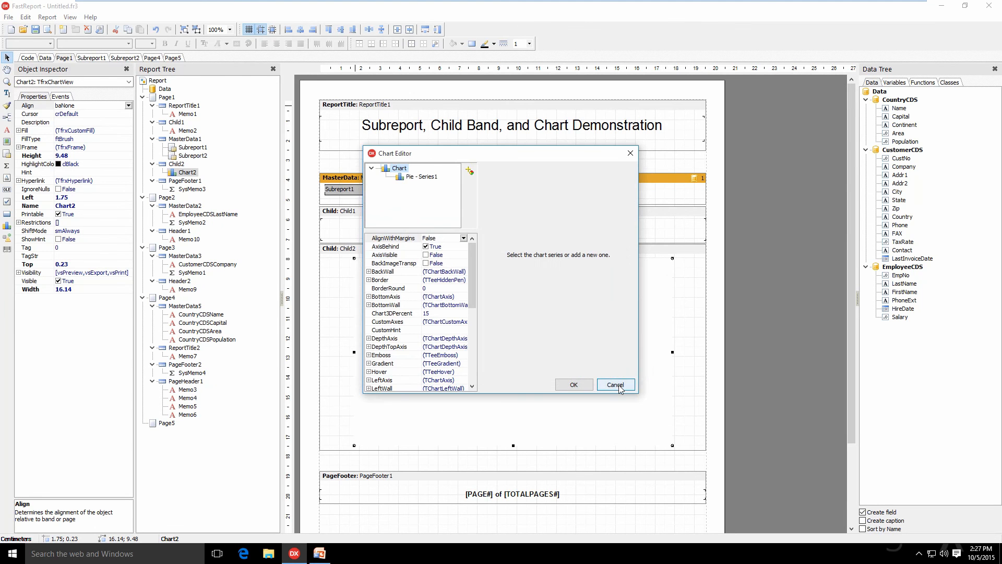
{"action": "left_click", "coordinate": [615, 385]}
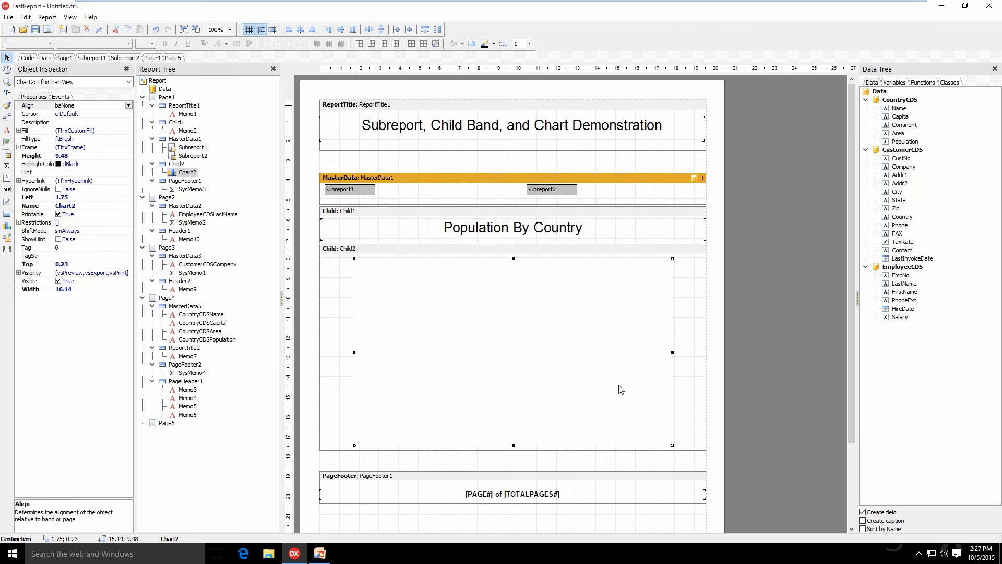
Preview the report, examine the Population By Country pie chart on page 2, and close the preview
{"action": "left_click", "coordinate": [48, 31]}
{"action": "left_click", "coordinate": [710, 233]}
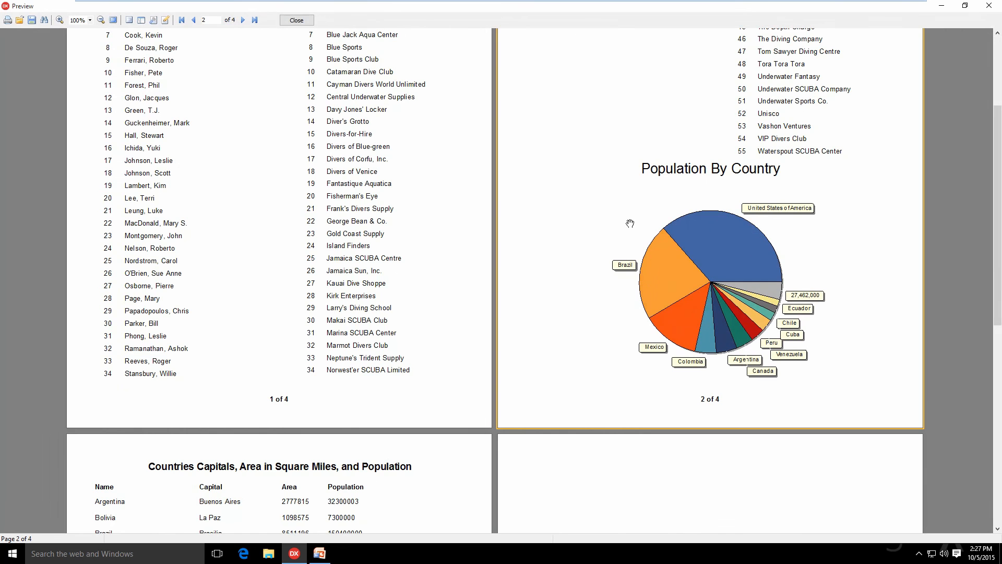
{"action": "left_click", "coordinate": [299, 22]}
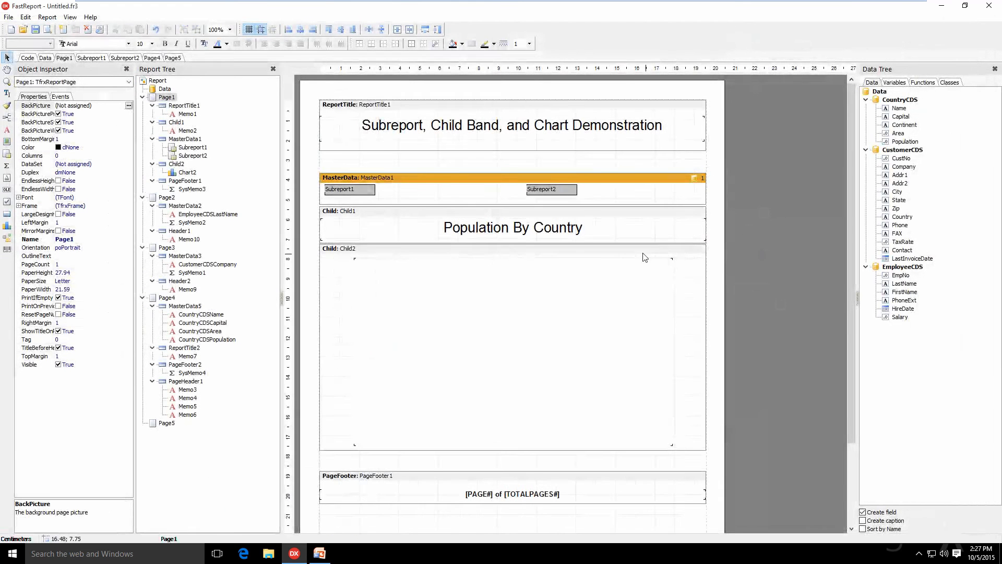
{"action": "scroll", "coordinate": [645, 257], "scroll_direction": "down", "scroll_amount": 3}
{"action": "scroll", "coordinate": [639, 257], "scroll_direction": "up", "scroll_amount": 3}
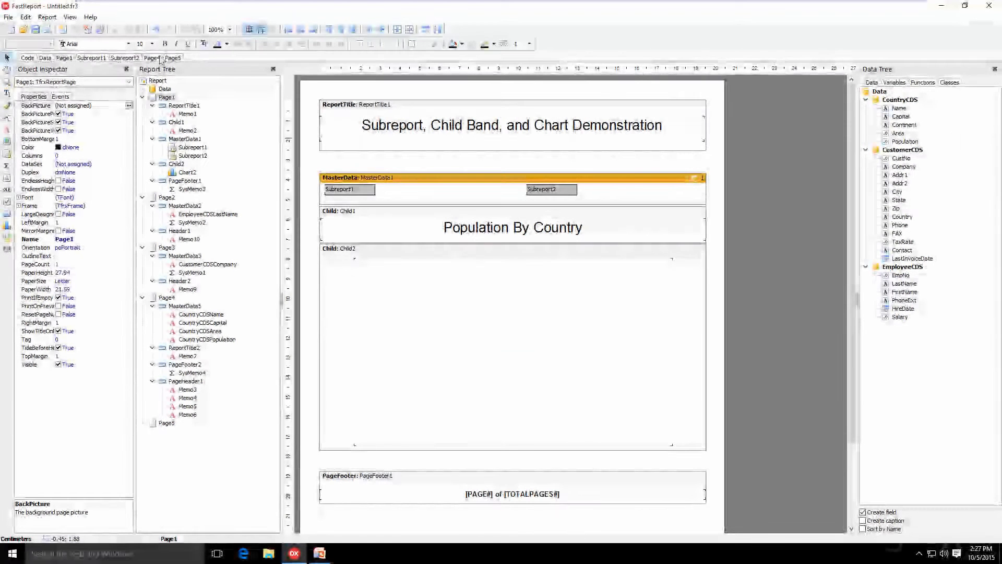
Delete the empty Page5 from the report and switch to Page4
{"action": "left_click", "coordinate": [173, 57]}
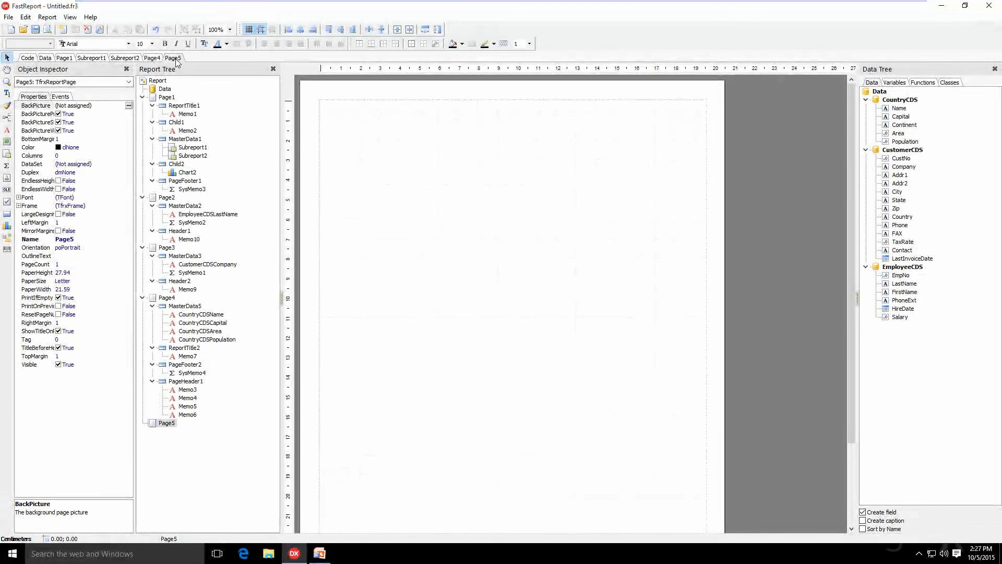
{"action": "right_click", "coordinate": [177, 62]}
{"action": "left_click", "coordinate": [209, 90]}
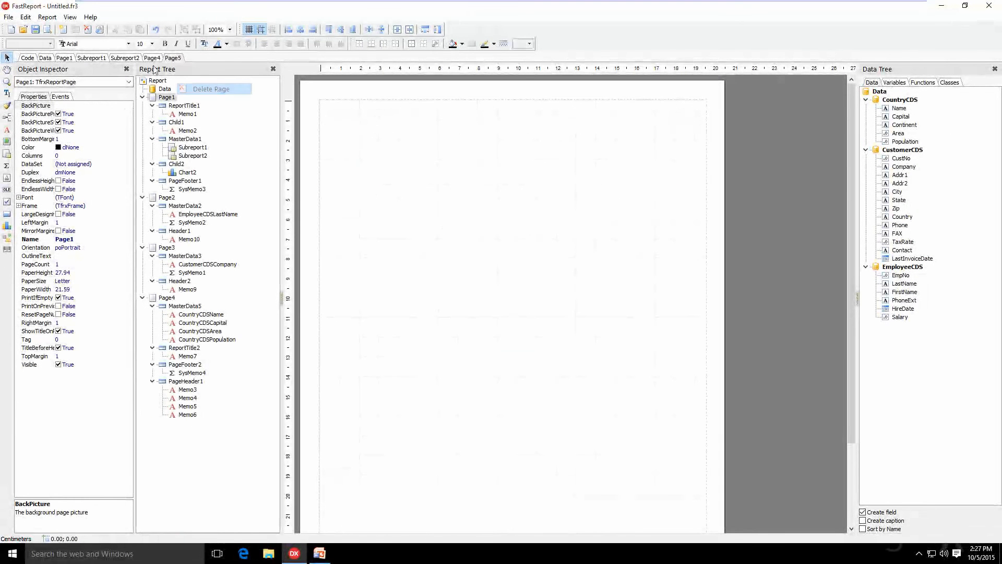
{"action": "left_click", "coordinate": [151, 58]}
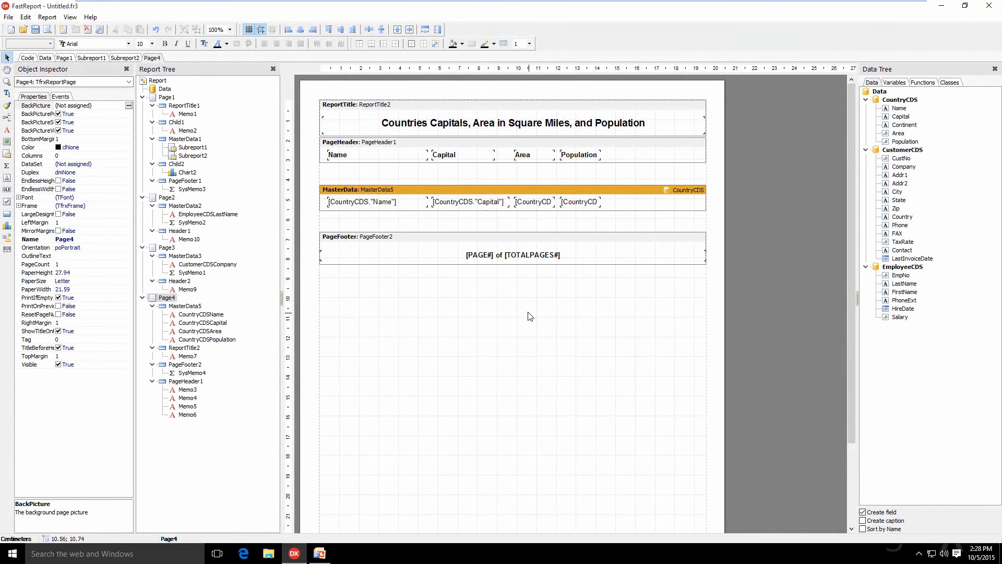
Close the subreport design and open the MailingLabelReport component of the Delphi form in the report designer
{"action": "left_click", "coordinate": [990, 6]}
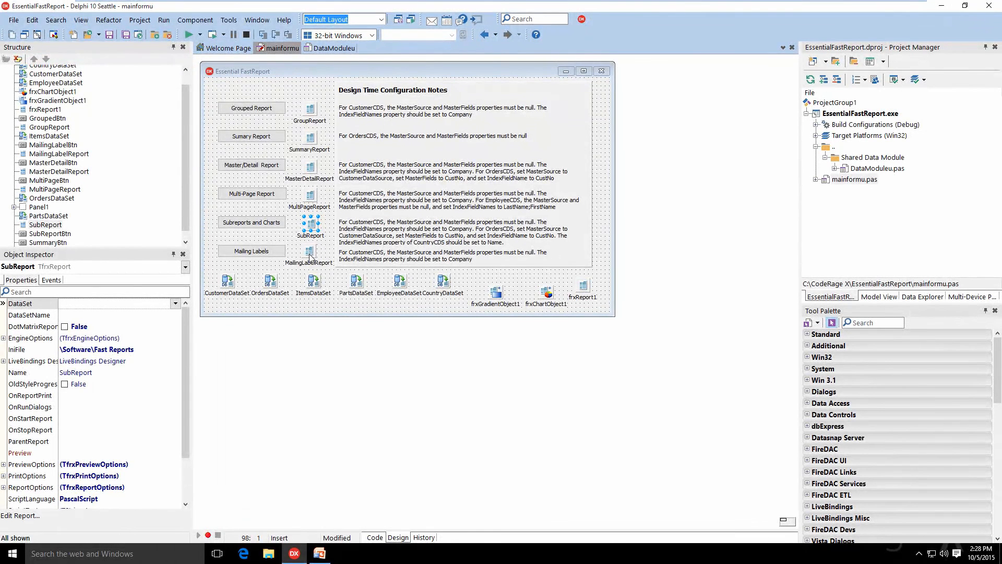
{"action": "left_click", "coordinate": [309, 254]}
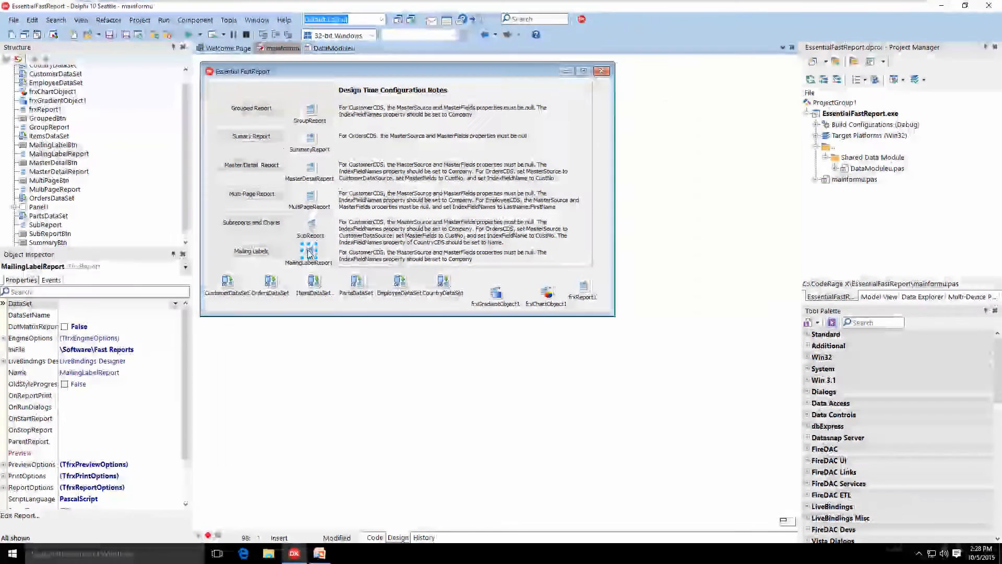
{"action": "double_click", "coordinate": [309, 254]}
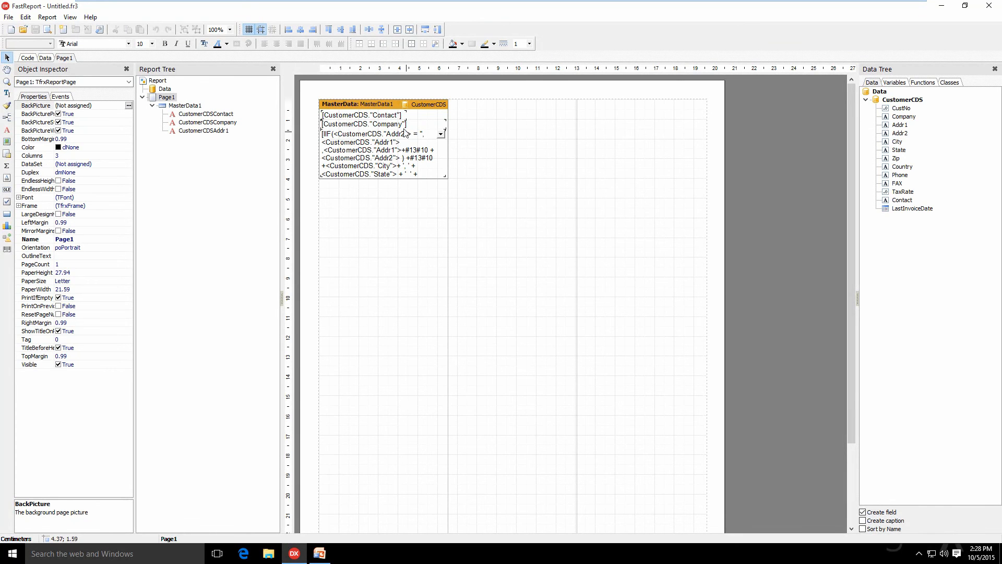
Review the mailing label page's paper settings and its column number, width and positions in Page Options, and close the dialog
{"action": "double_click", "coordinate": [504, 175]}
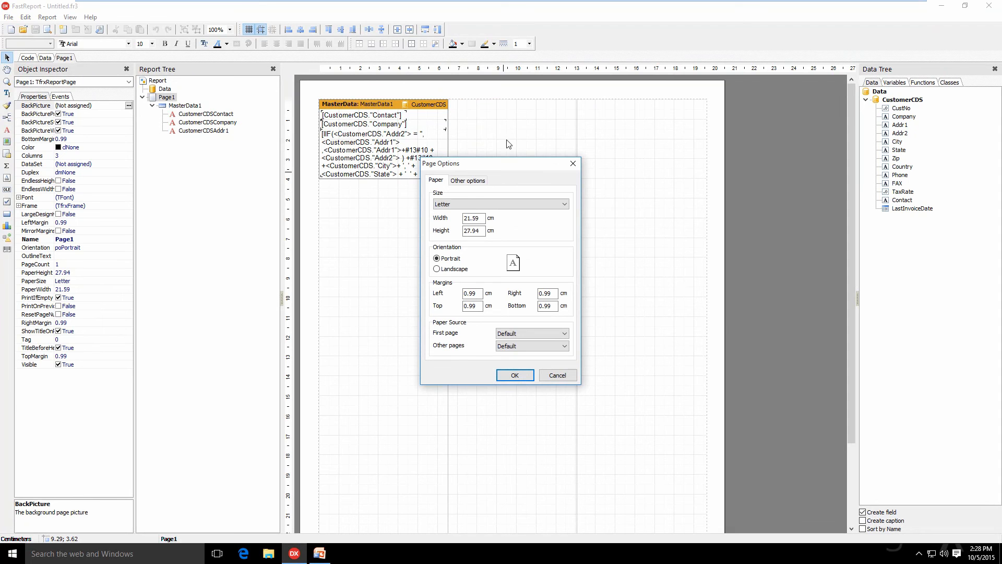
{"action": "left_click", "coordinate": [556, 379]}
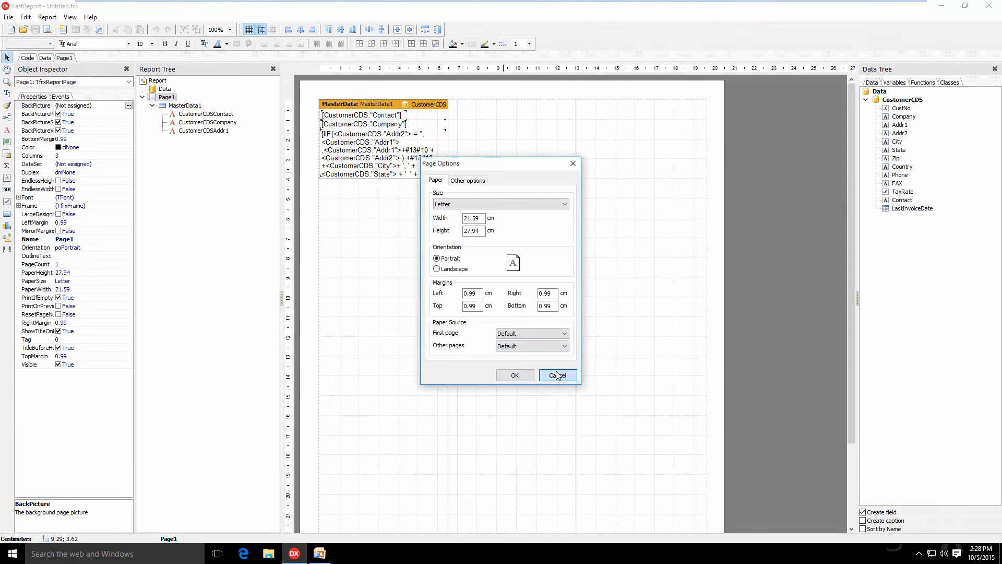
{"action": "right_click", "coordinate": [532, 228]}
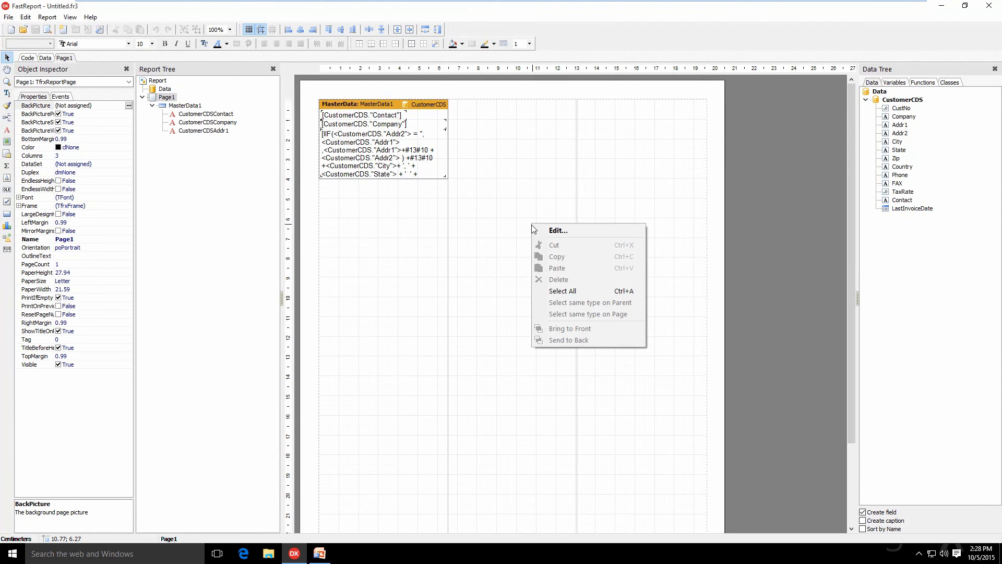
{"action": "left_click", "coordinate": [562, 230]}
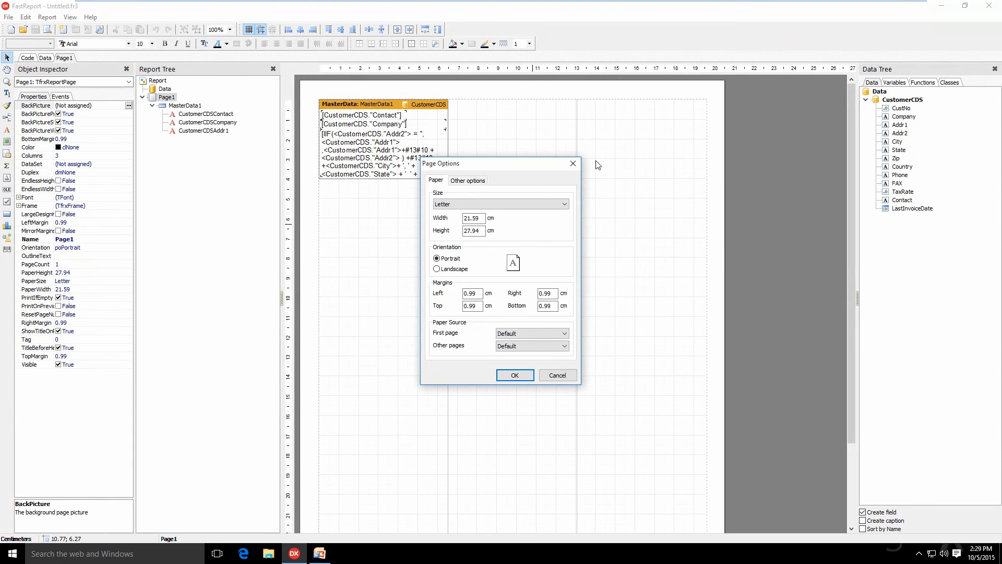
{"action": "left_click_drag", "start_coordinate": [509, 168], "coordinate": [548, 156]}
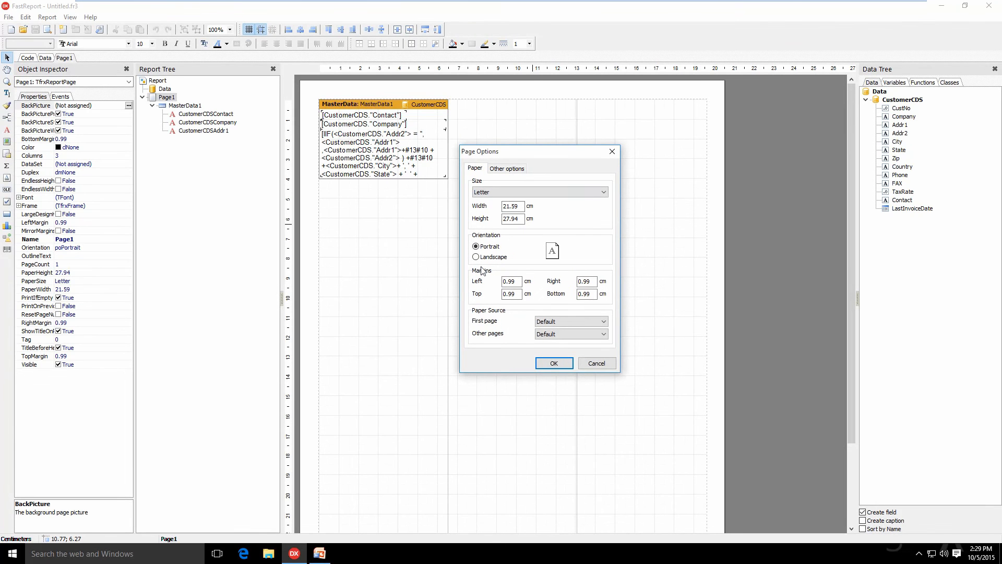
{"action": "left_click", "coordinate": [511, 168]}
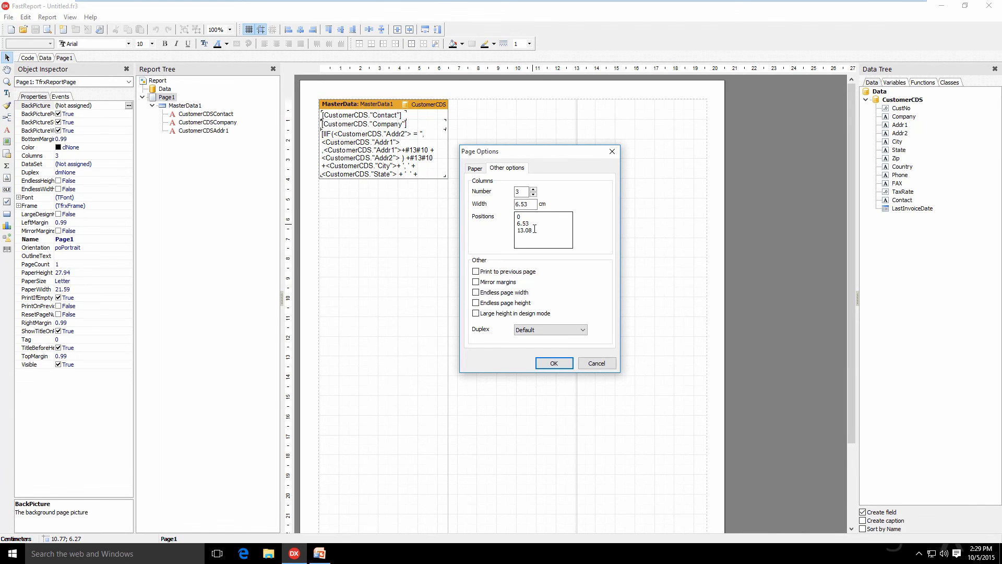
{"action": "left_click", "coordinate": [565, 365]}
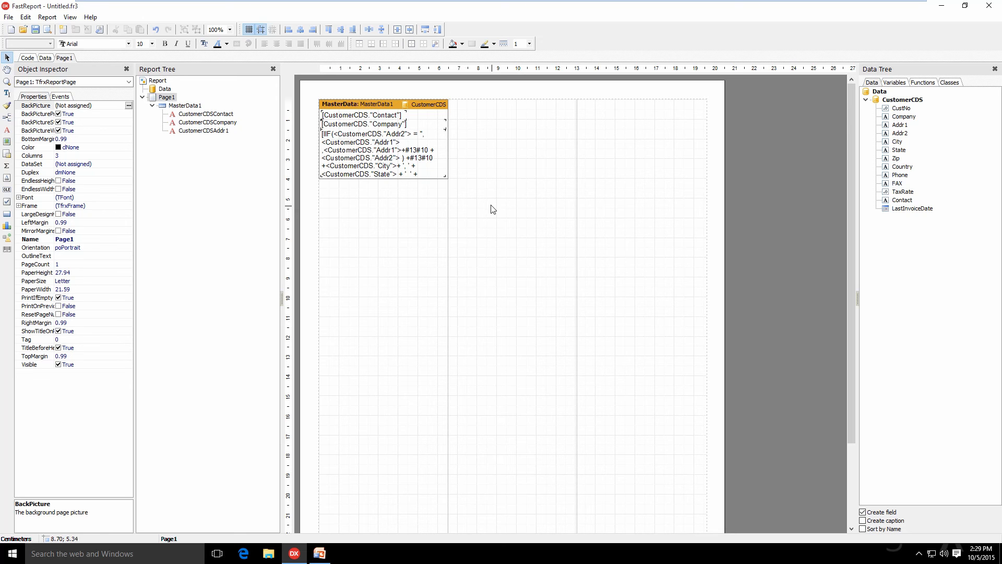
Preview the mailing label report to examine the label columns, and close the preview
{"action": "left_click", "coordinate": [47, 30]}
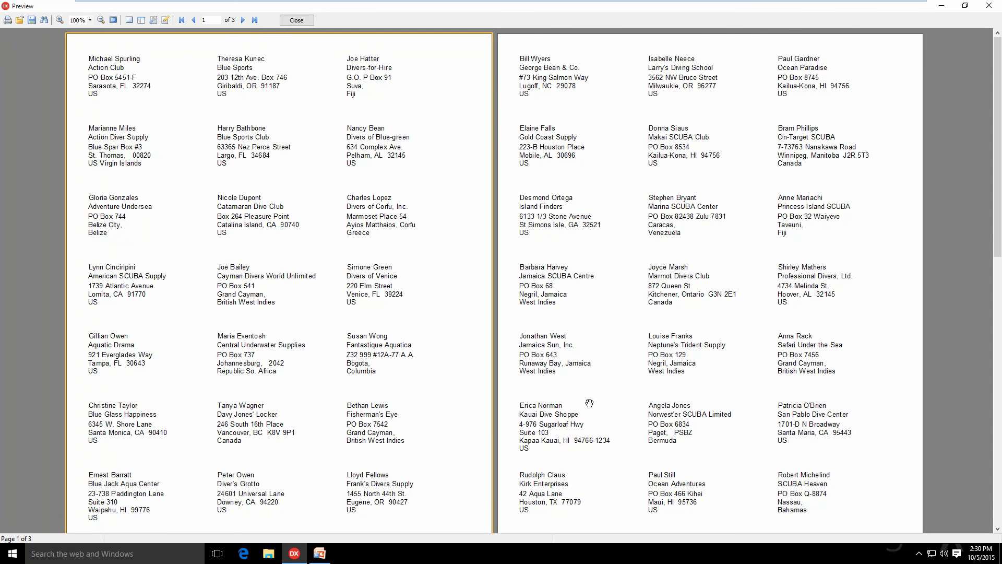
{"action": "left_click", "coordinate": [294, 21]}
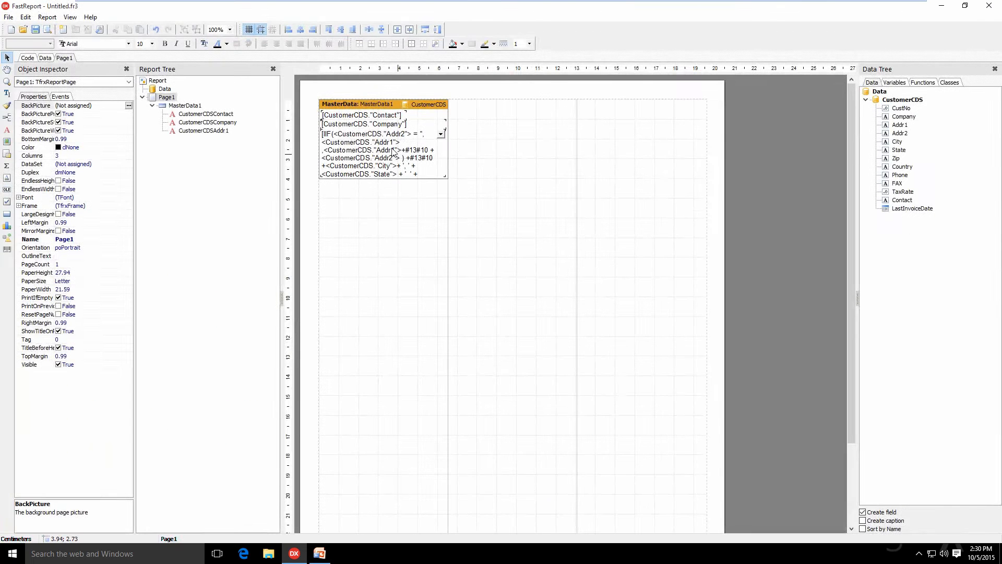
Open the customer address memo for editing, examine its IIF address expression and the city, state, ZIP and country parts, and close the editor
{"action": "left_click", "coordinate": [374, 146]}
{"action": "right_click", "coordinate": [374, 146]}
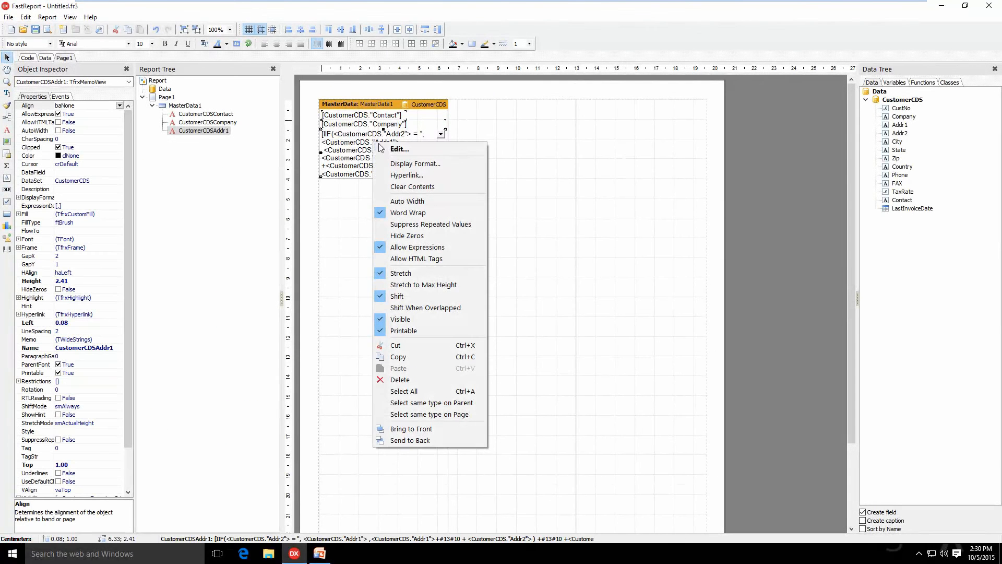
{"action": "left_click", "coordinate": [392, 149]}
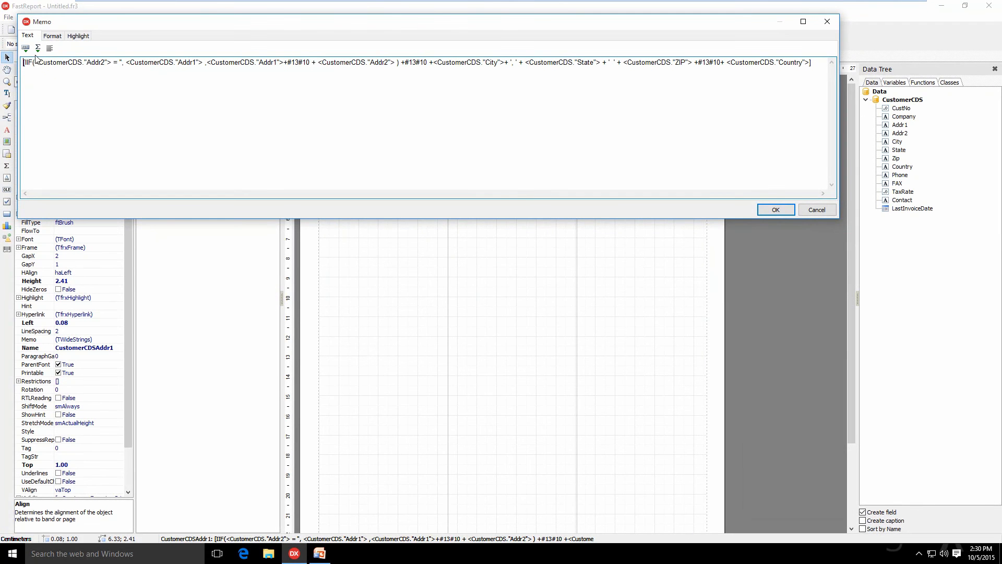
{"action": "left_click_drag", "start_coordinate": [25, 64], "coordinate": [402, 64]}
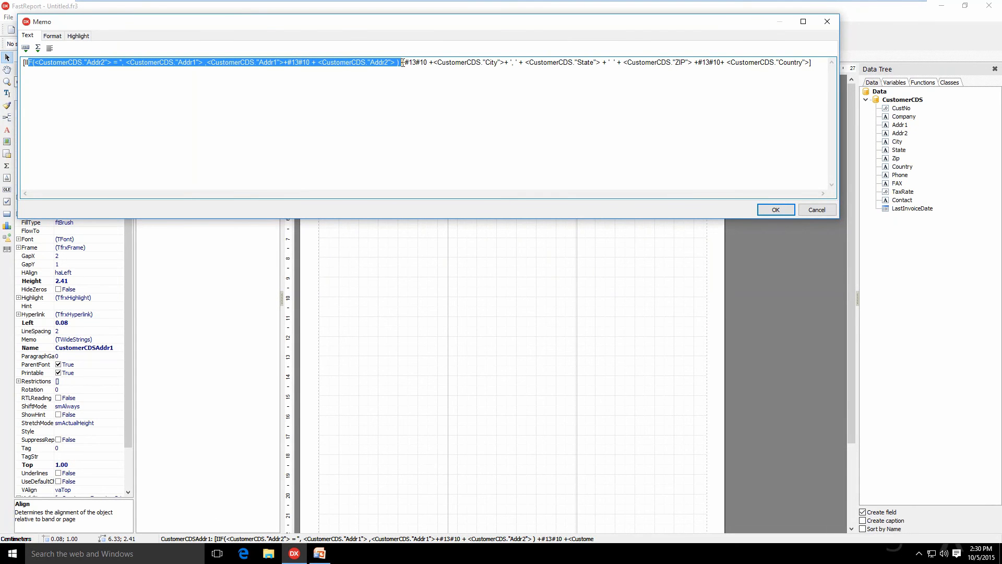
{"action": "left_click", "coordinate": [111, 74]}
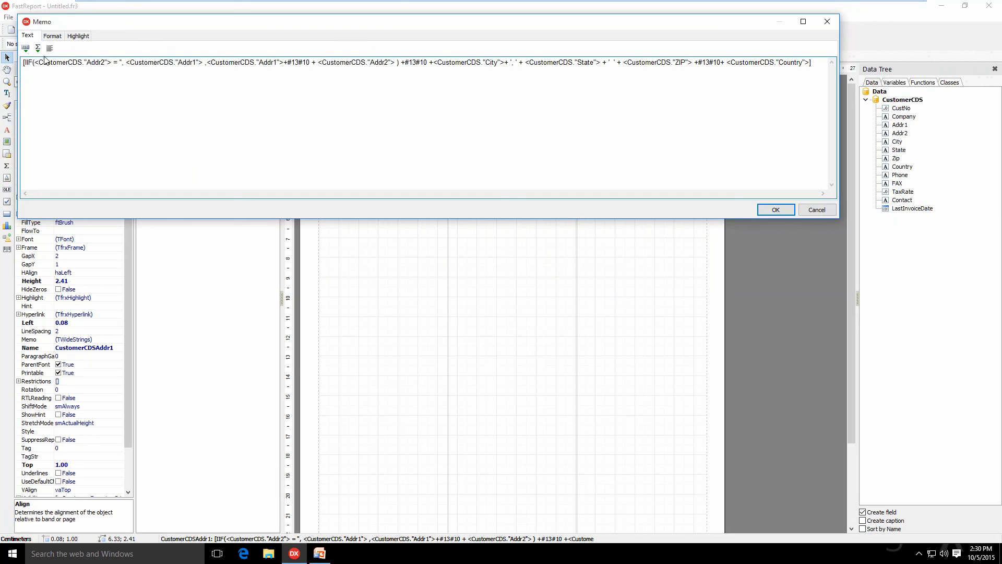
{"action": "left_click_drag", "start_coordinate": [106, 62], "coordinate": [40, 61]}
{"action": "left_click_drag", "start_coordinate": [130, 62], "coordinate": [196, 57]}
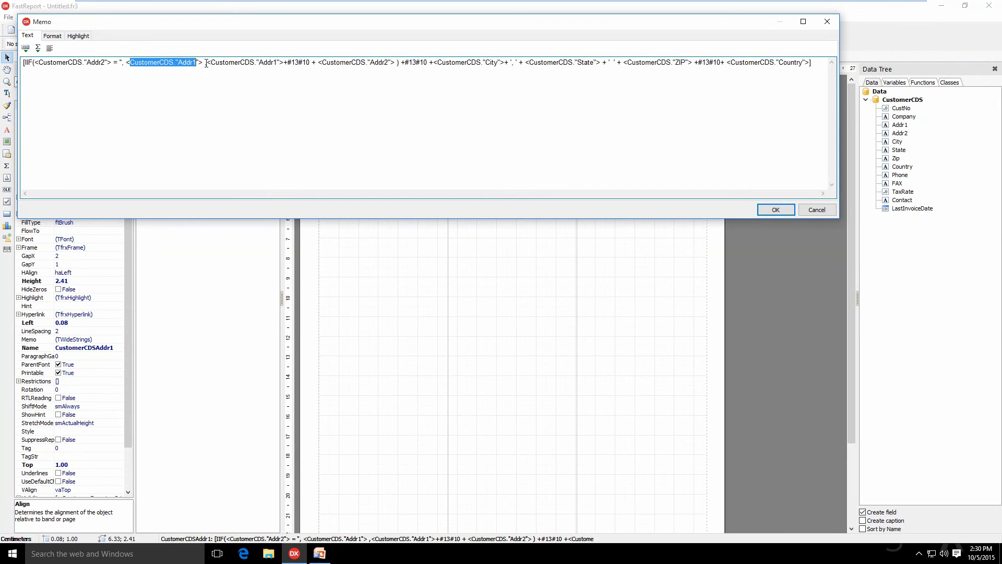
{"action": "left_click_drag", "start_coordinate": [205, 63], "coordinate": [397, 62]}
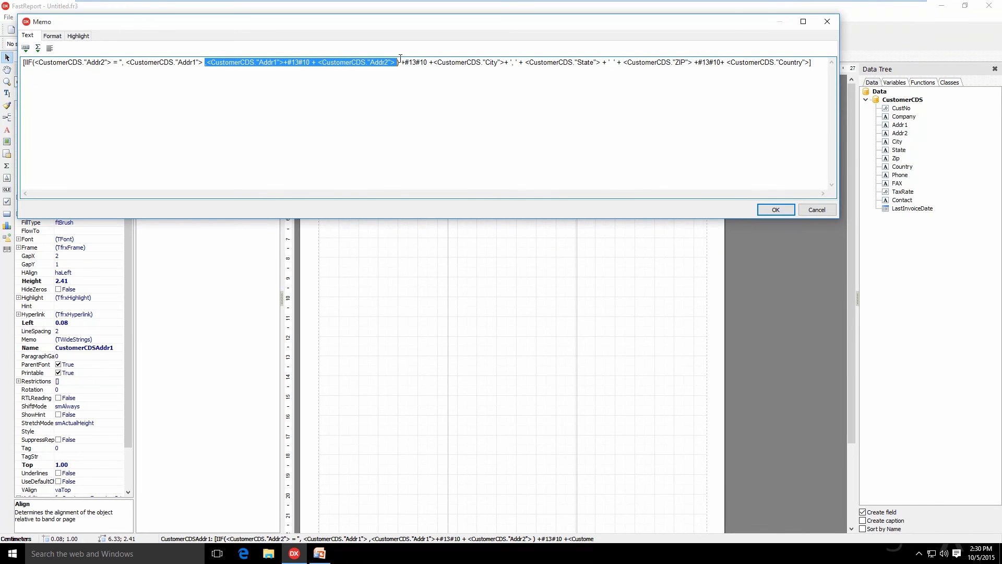
{"action": "left_click", "coordinate": [399, 63]}
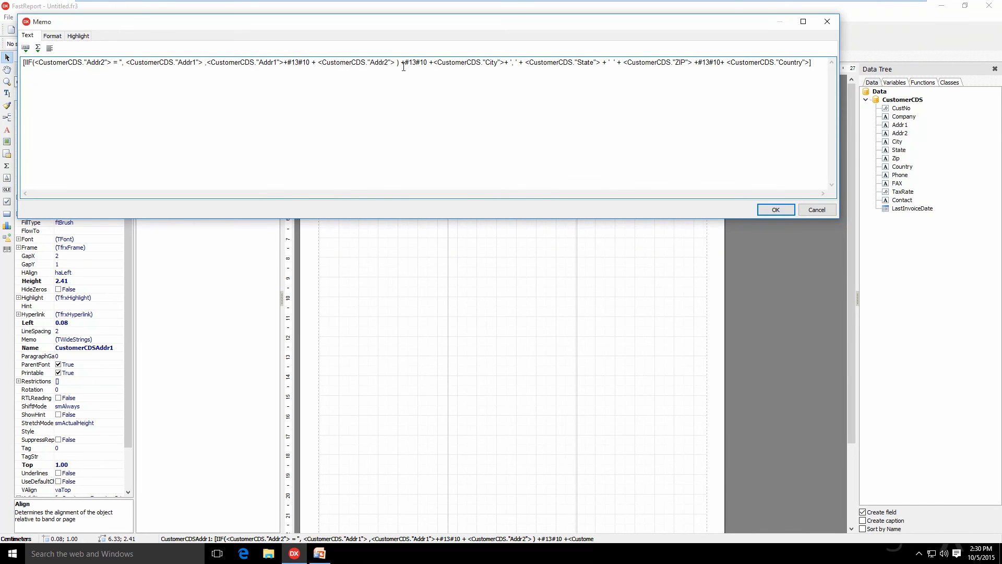
{"action": "left_click_drag", "start_coordinate": [439, 62], "coordinate": [696, 63]}
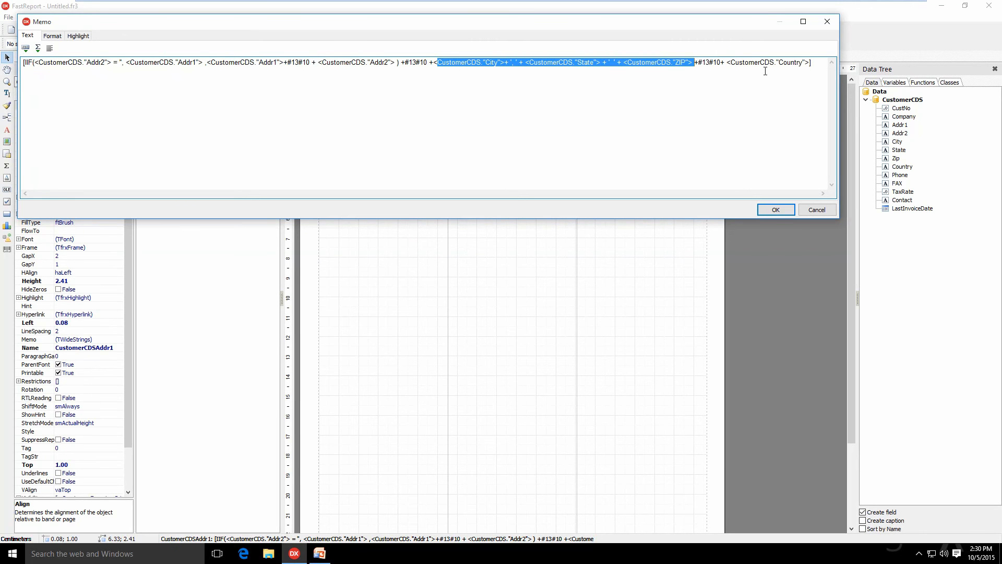
{"action": "left_click", "coordinate": [776, 208]}
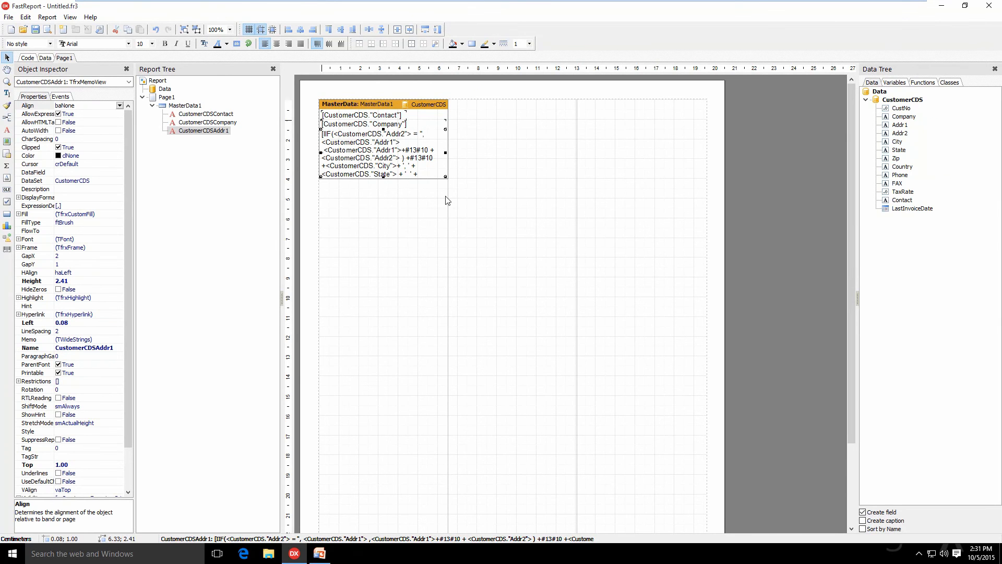
Shrink the address memo to 0.51 cm high with StretchMode set to smDontStretch, and preview the mailing labels
{"action": "left_click_drag", "start_coordinate": [383, 178], "coordinate": [380, 139]}
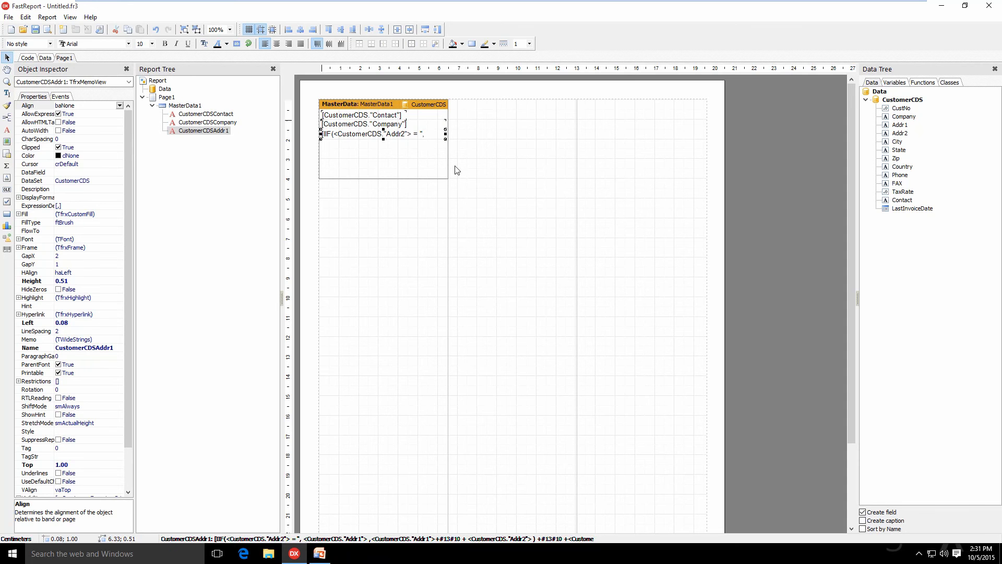
{"action": "left_click", "coordinate": [48, 31]}
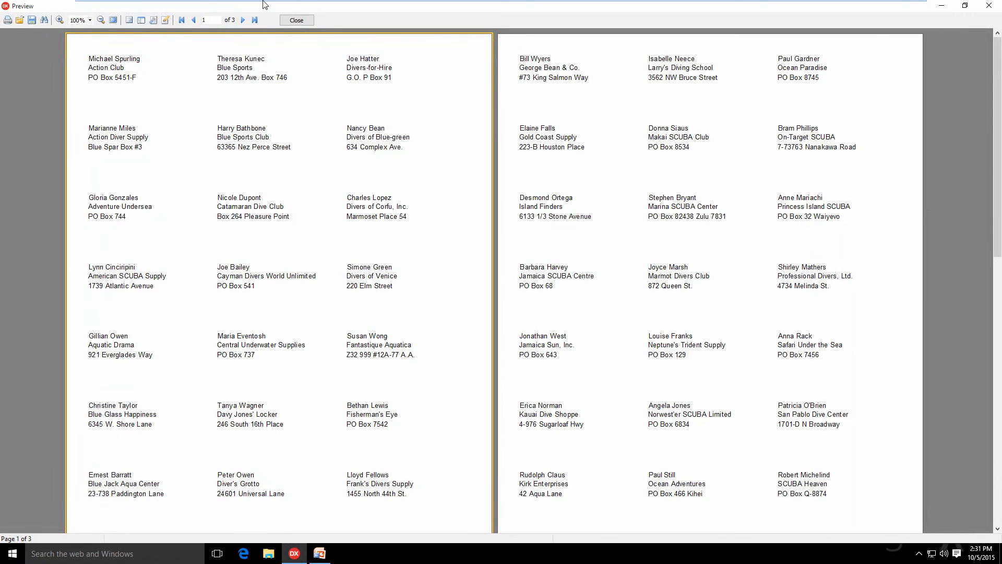
{"action": "left_click", "coordinate": [299, 23]}
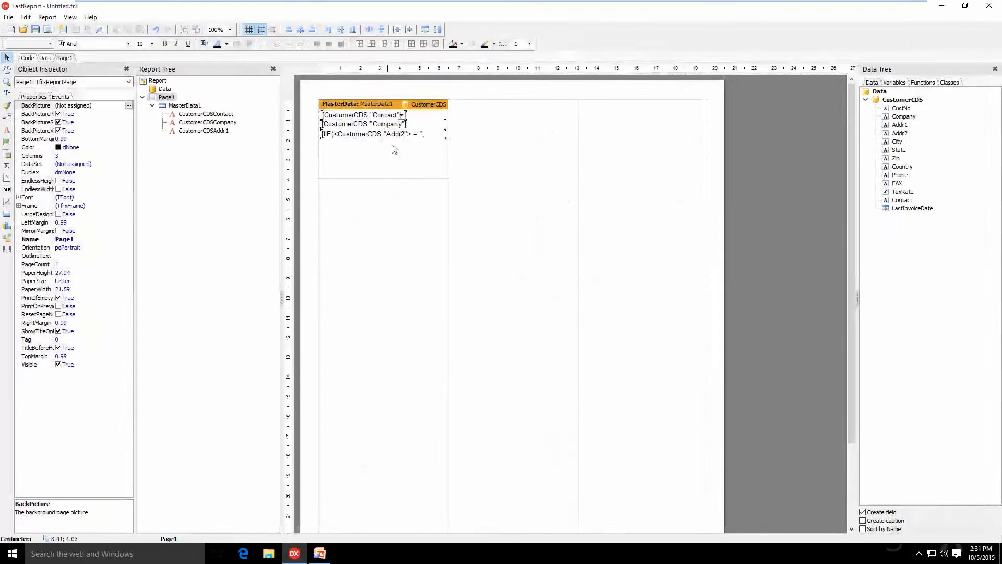
Enlarge the address memo to 2.41 cm high and preview the mailing labels, closing the preview
{"action": "left_click", "coordinate": [387, 137]}
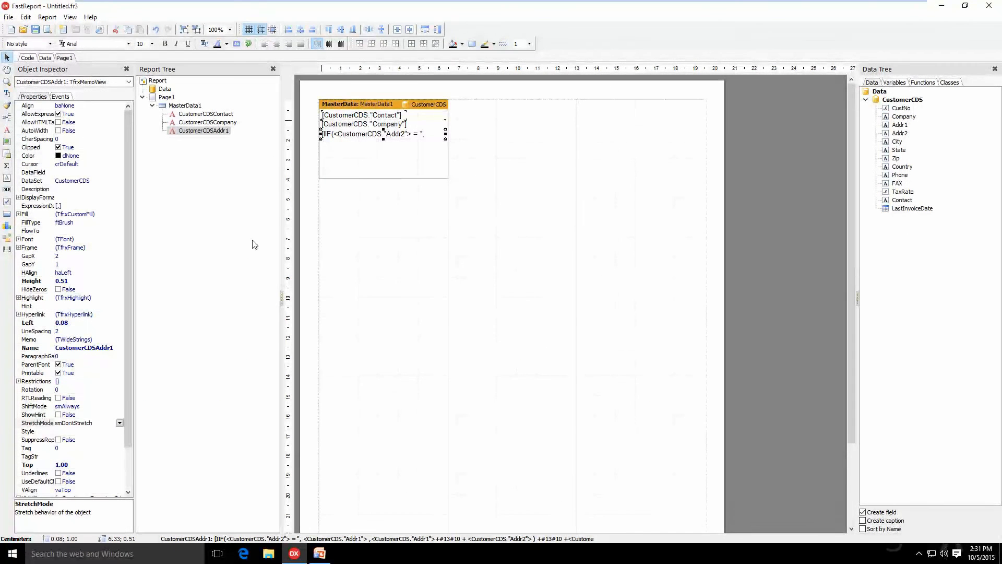
{"action": "left_click_drag", "start_coordinate": [127, 322], "coordinate": [118, 367]}
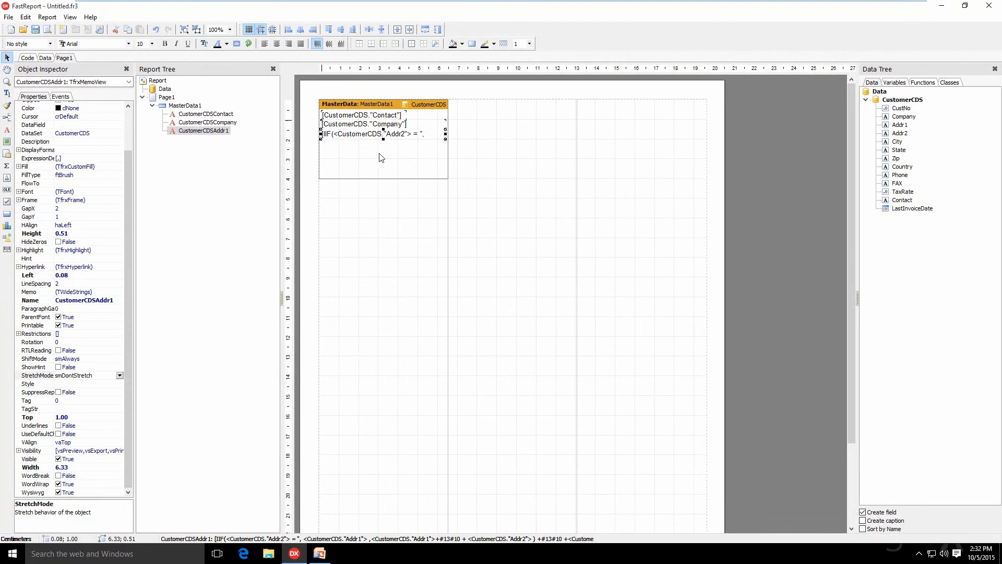
{"action": "left_click_drag", "start_coordinate": [384, 139], "coordinate": [380, 178]}
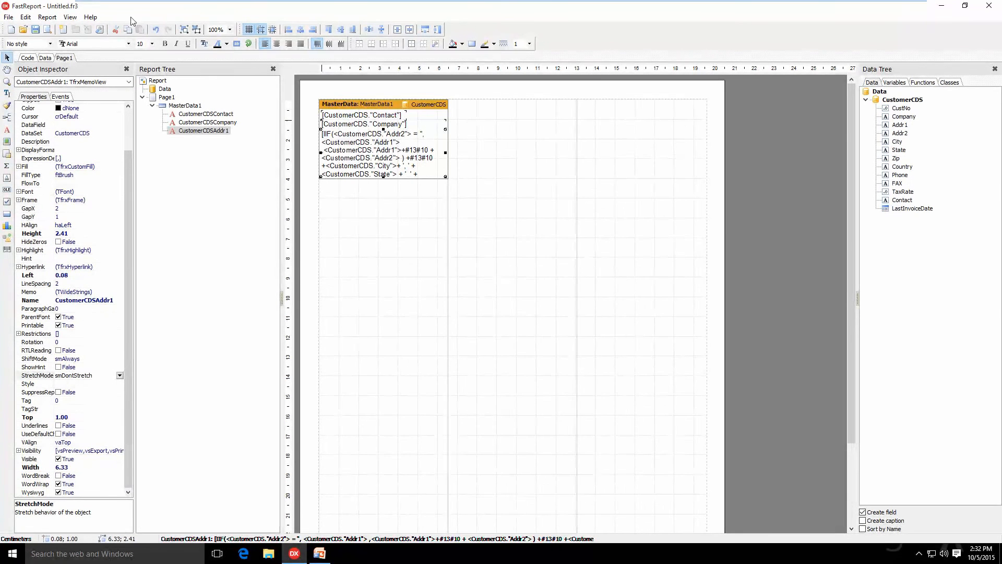
{"action": "left_click", "coordinate": [47, 30]}
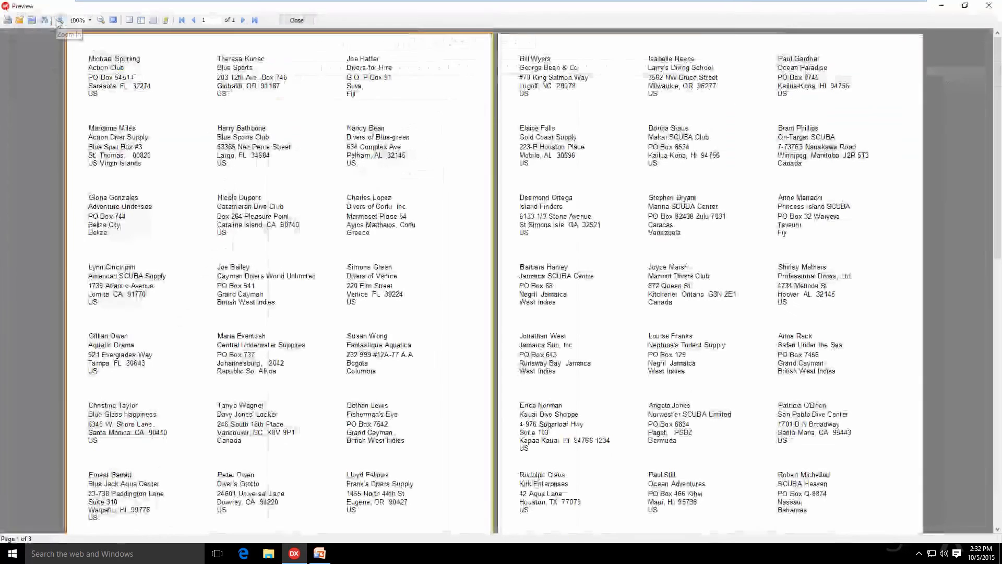
{"action": "left_click", "coordinate": [296, 20]}
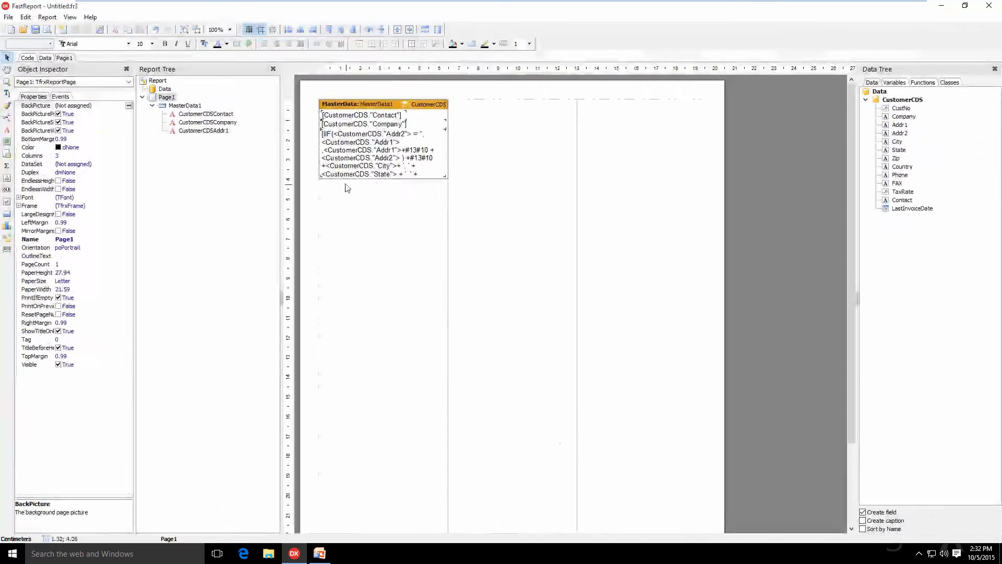
Reduce the address memo's height to 0.51 cm and set its StretchMode to smActualHeight
{"action": "left_click", "coordinate": [392, 172]}
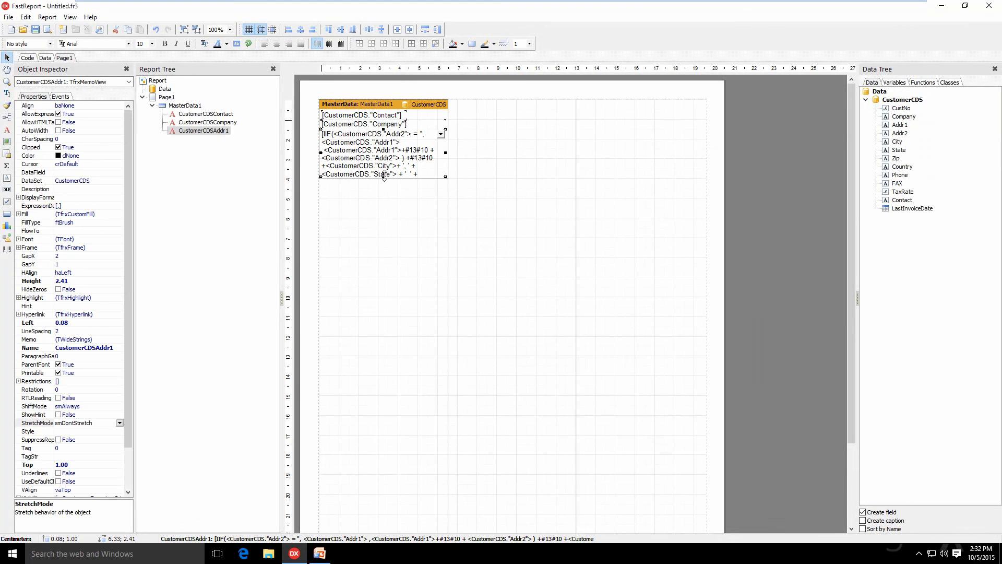
{"action": "left_click_drag", "start_coordinate": [382, 174], "coordinate": [385, 139]}
{"action": "left_click", "coordinate": [120, 422]}
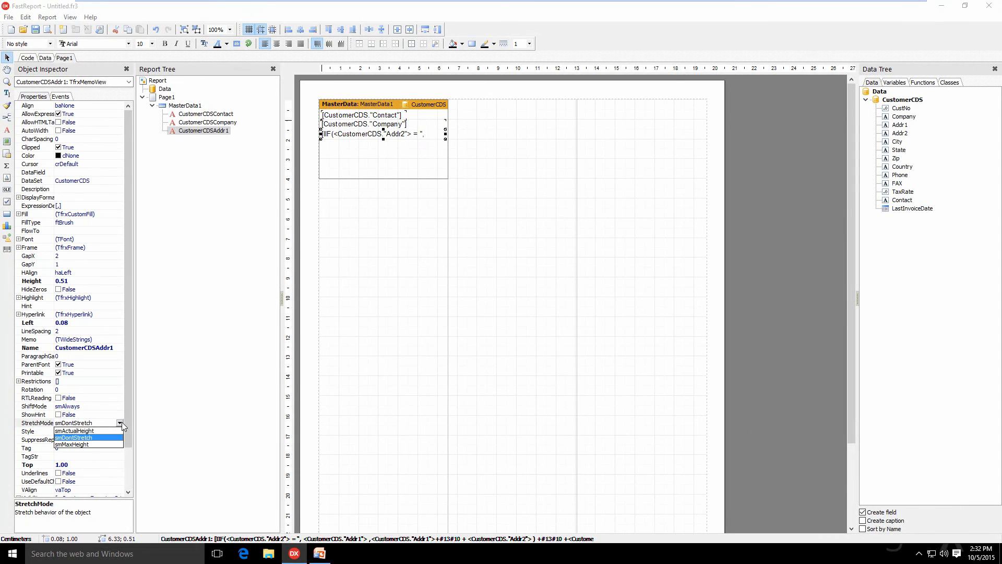
{"action": "left_click", "coordinate": [93, 430]}
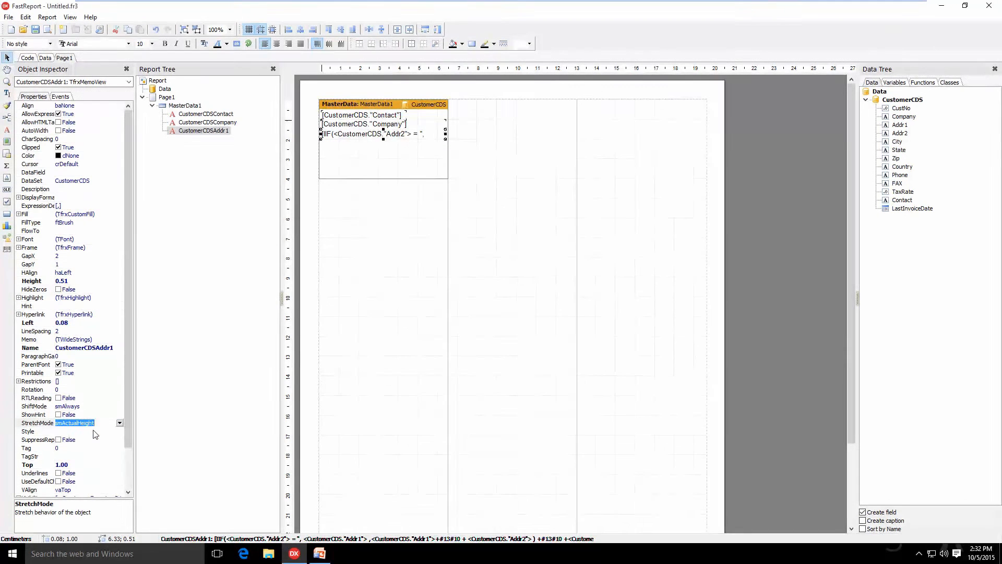
{"action": "left_click", "coordinate": [120, 422]}
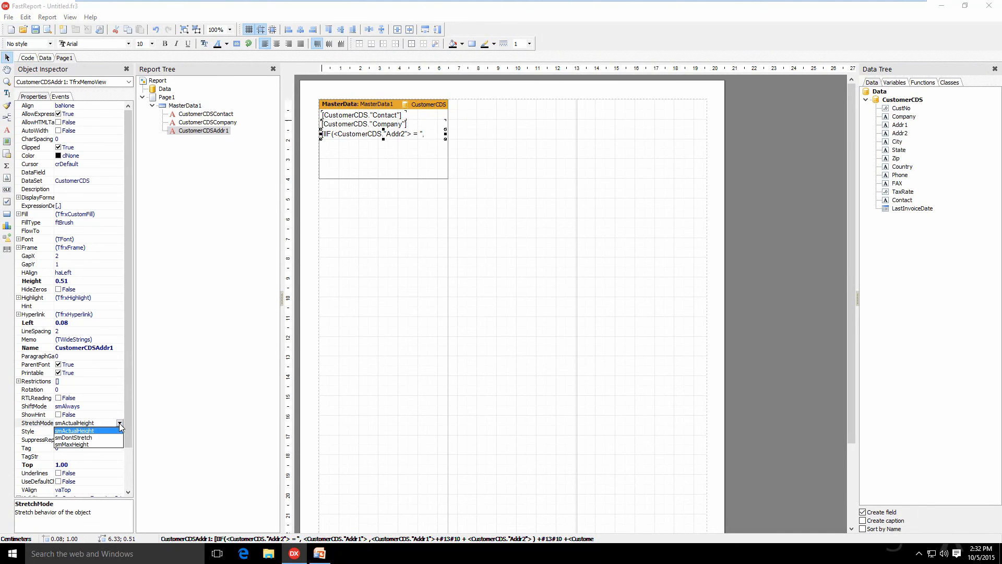
{"action": "left_click", "coordinate": [89, 433]}
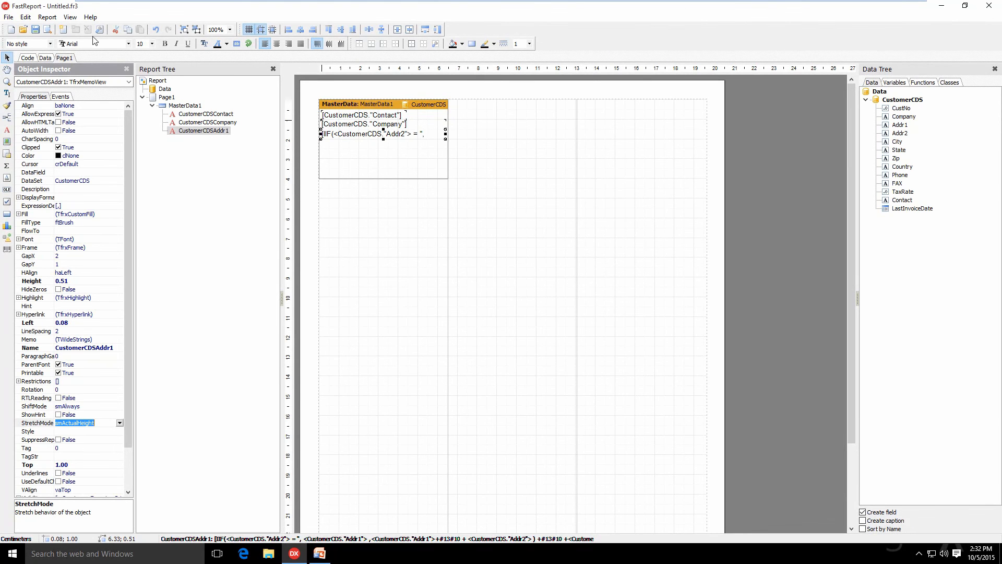
Preview the mailing labels with the stretching address memo, and close the preview and the report designer
{"action": "left_click", "coordinate": [47, 29]}
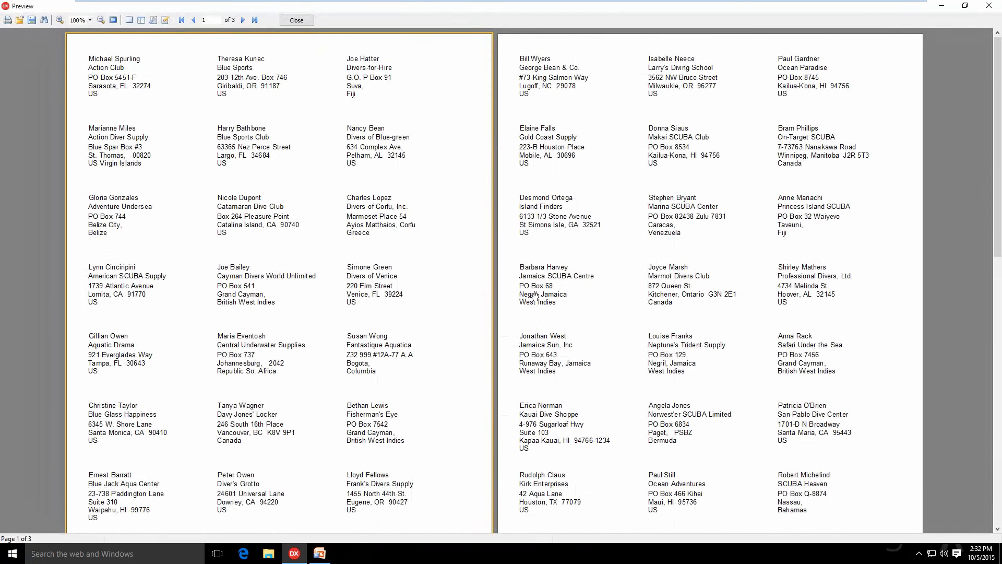
{"action": "left_click", "coordinate": [305, 22]}
{"action": "left_click", "coordinate": [989, 6]}
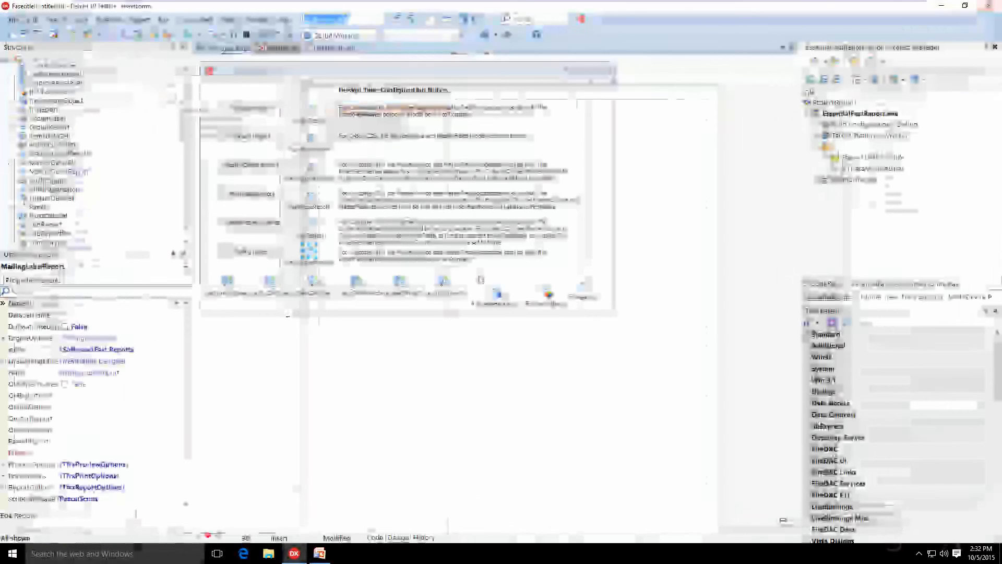